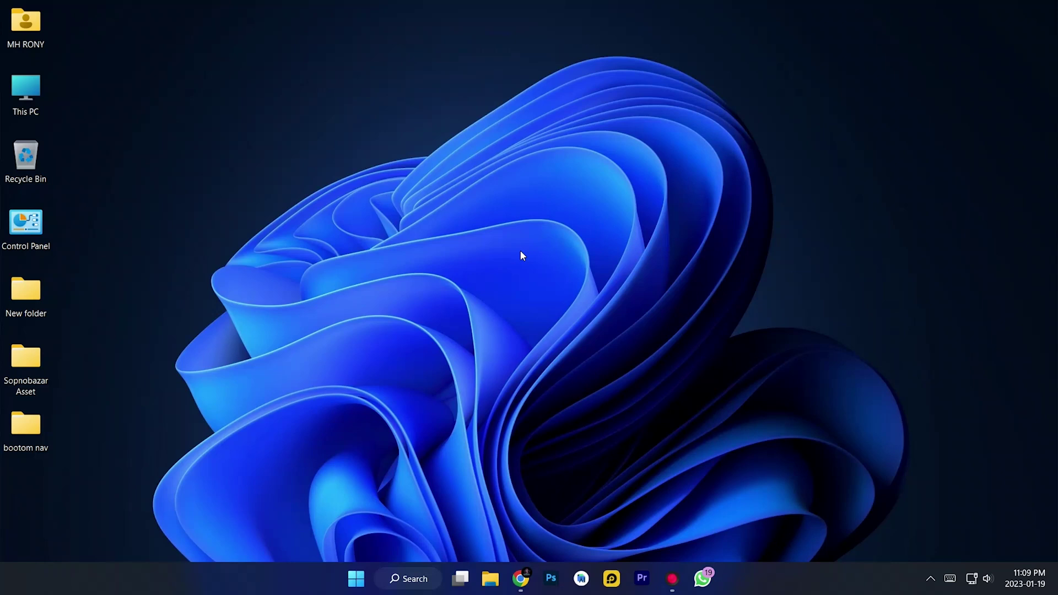
Bring back the Task-Management-Section GitHub page and scroll through its README screenshots
click(522, 580)
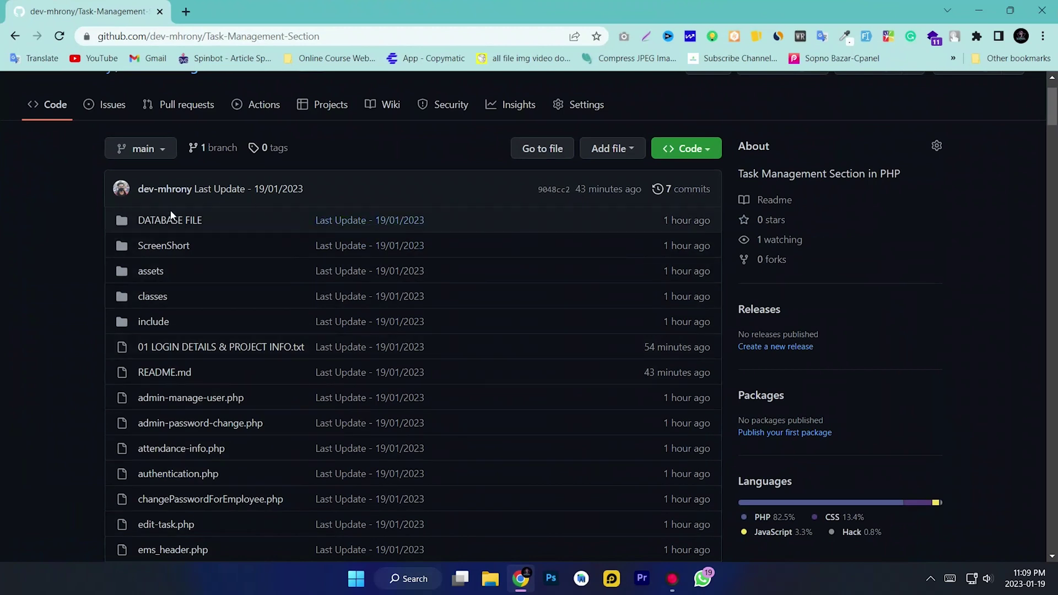
scroll(271, 391, down, 5)
scroll(271, 391, down, 15)
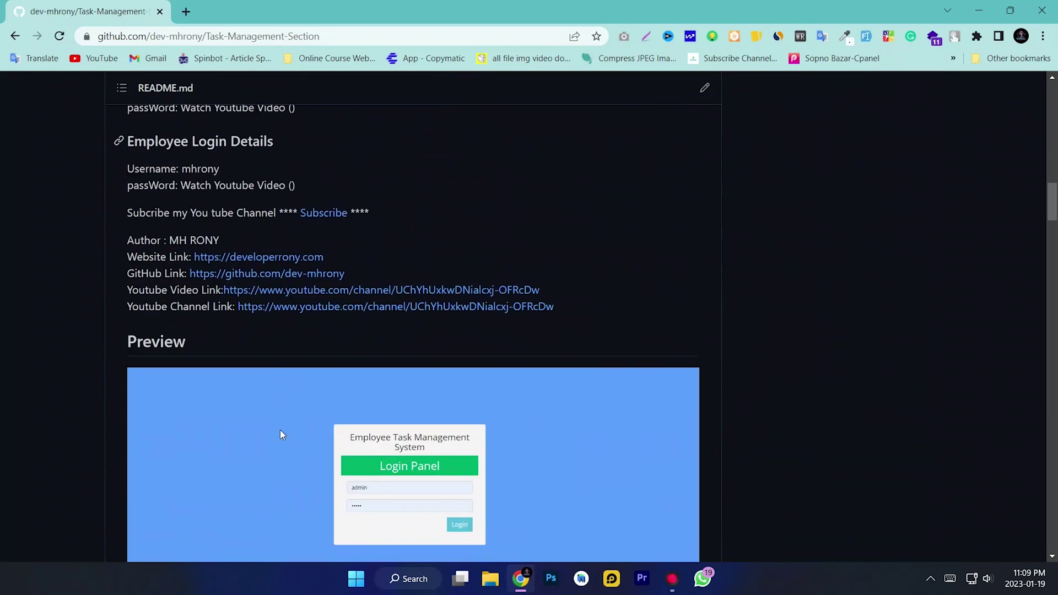
scroll(280, 430, down, 20)
scroll(419, 465, down, 18)
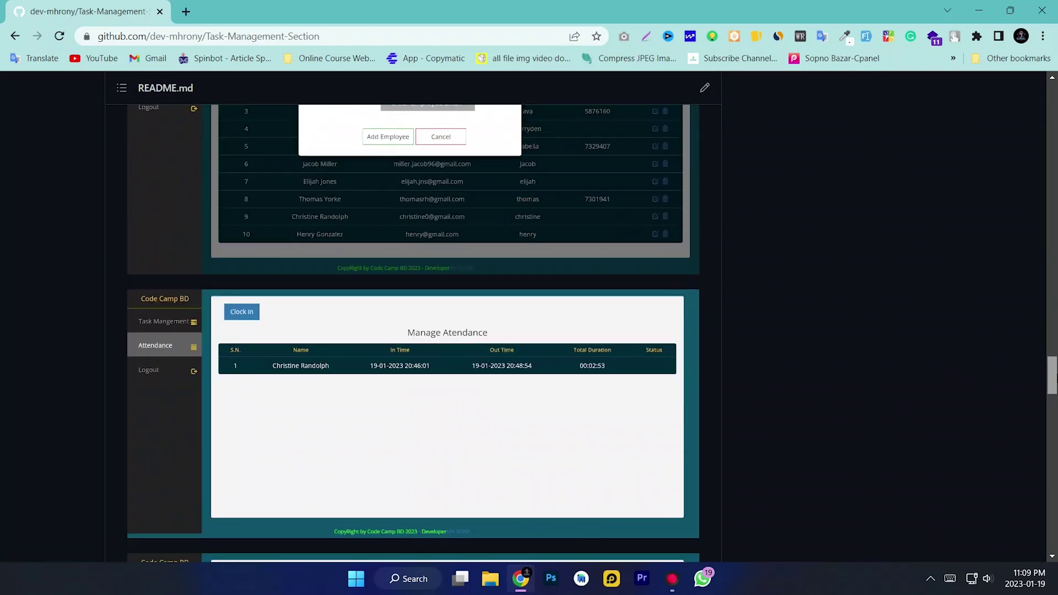
scroll(477, 413, down, 1)
scroll(479, 435, down, 2)
scroll(472, 436, up, 2)
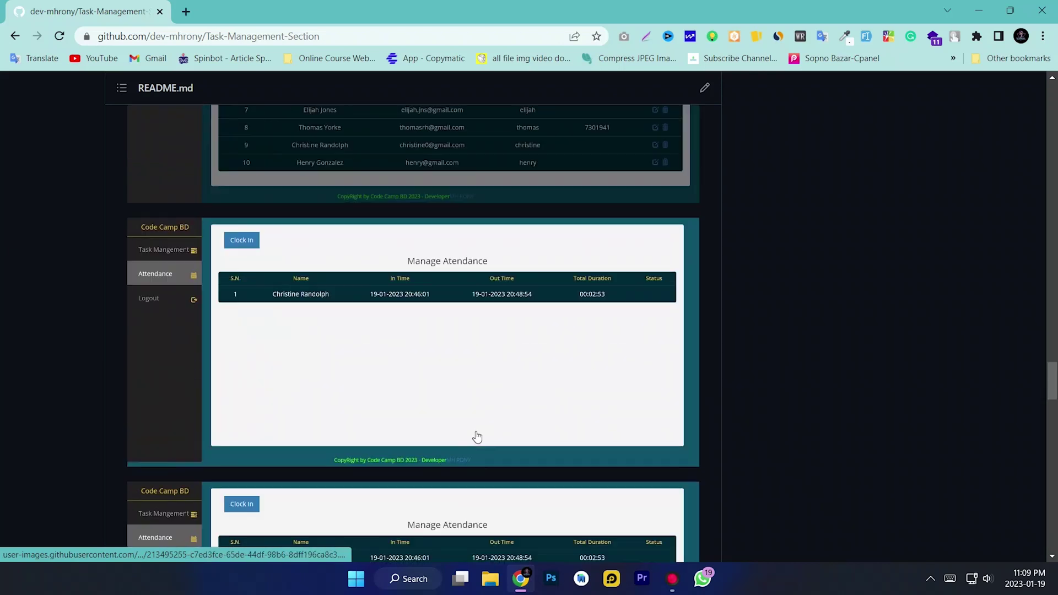
scroll(959, 444, down, 8)
scroll(959, 445, down, 12)
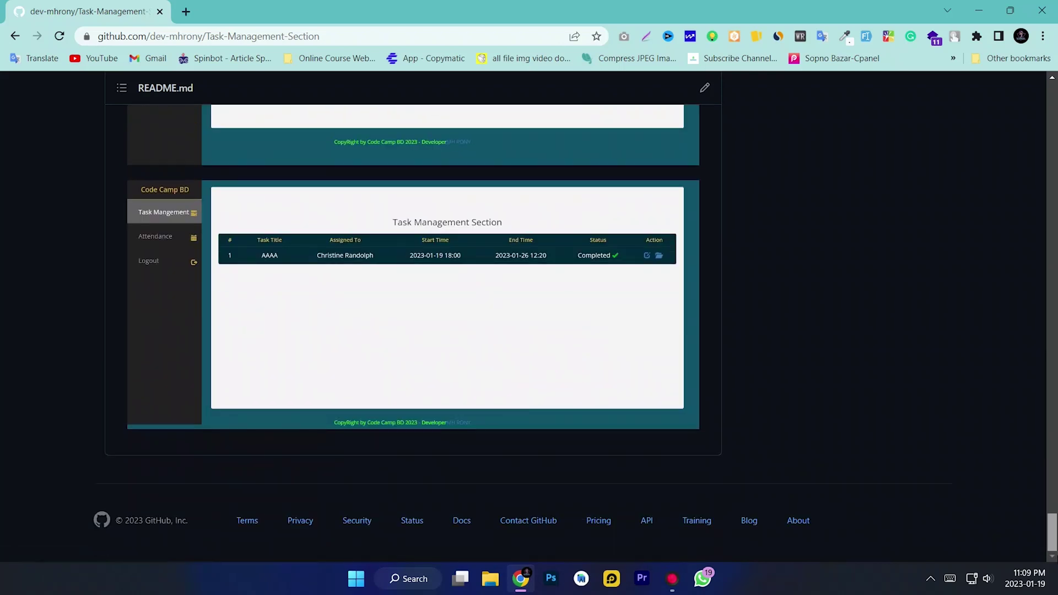
scroll(484, 312, up, 20)
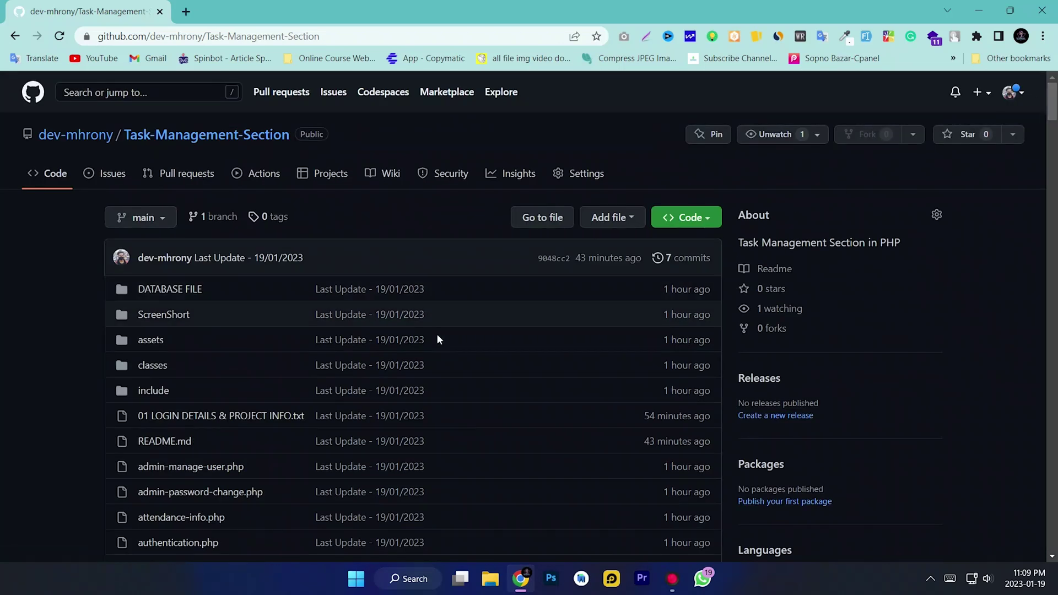
scroll(340, 226, down, 2)
scroll(378, 330, up, 3)
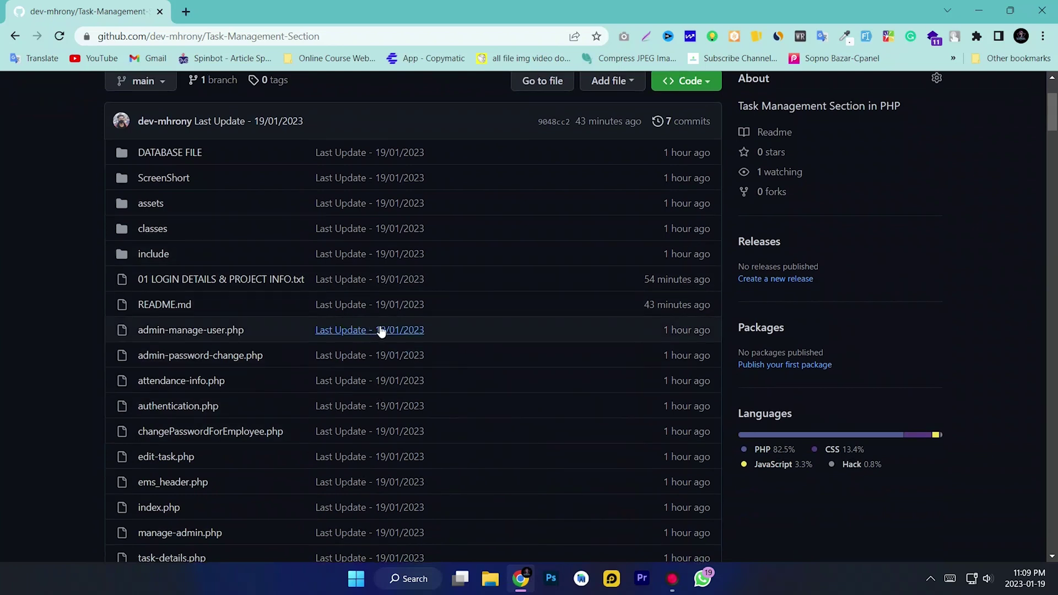
Download the repository via Code > Download ZIP and open the finished download's options
click(687, 217)
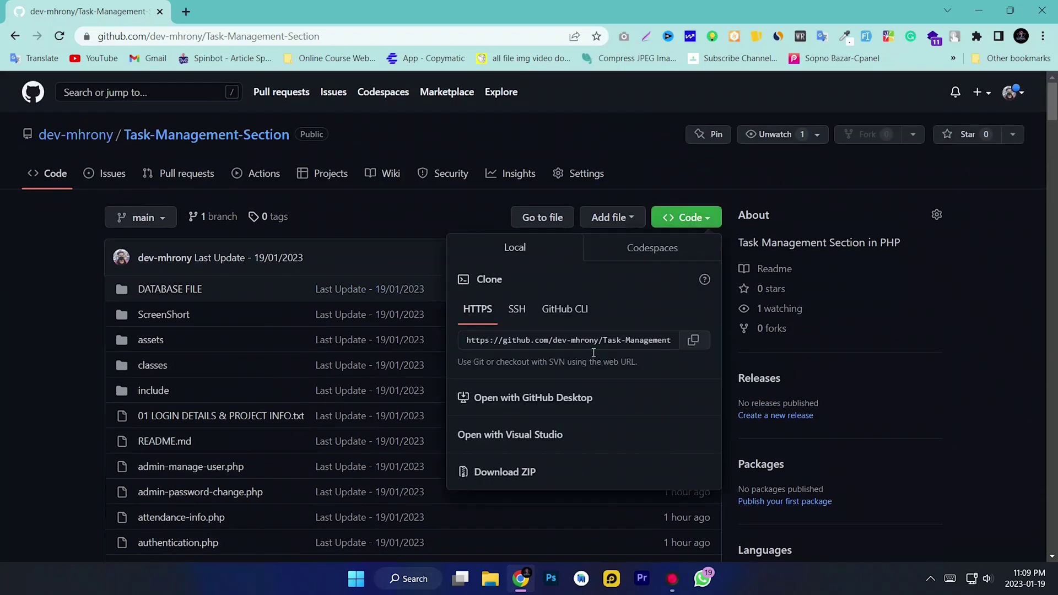
click(507, 474)
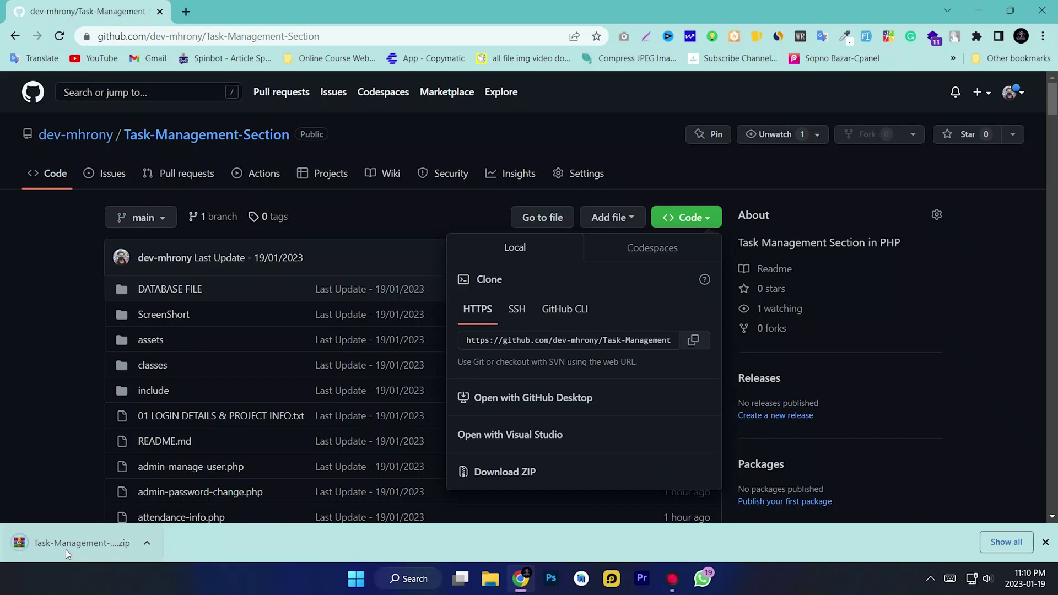
click(148, 545)
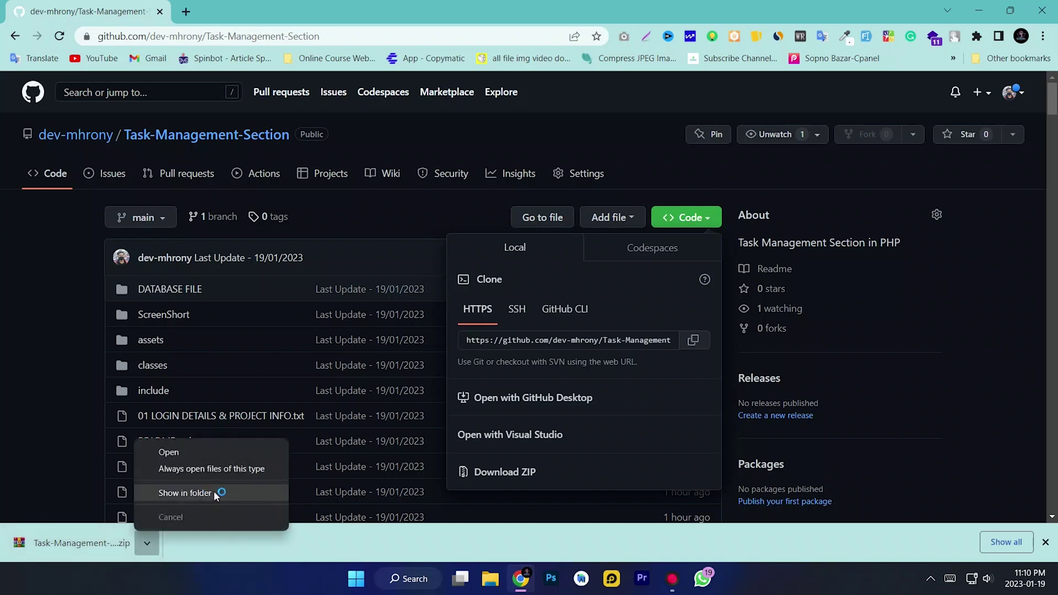
Show the downloaded zip in the Downloads folder, resize that window and minimize Chrome
click(212, 492)
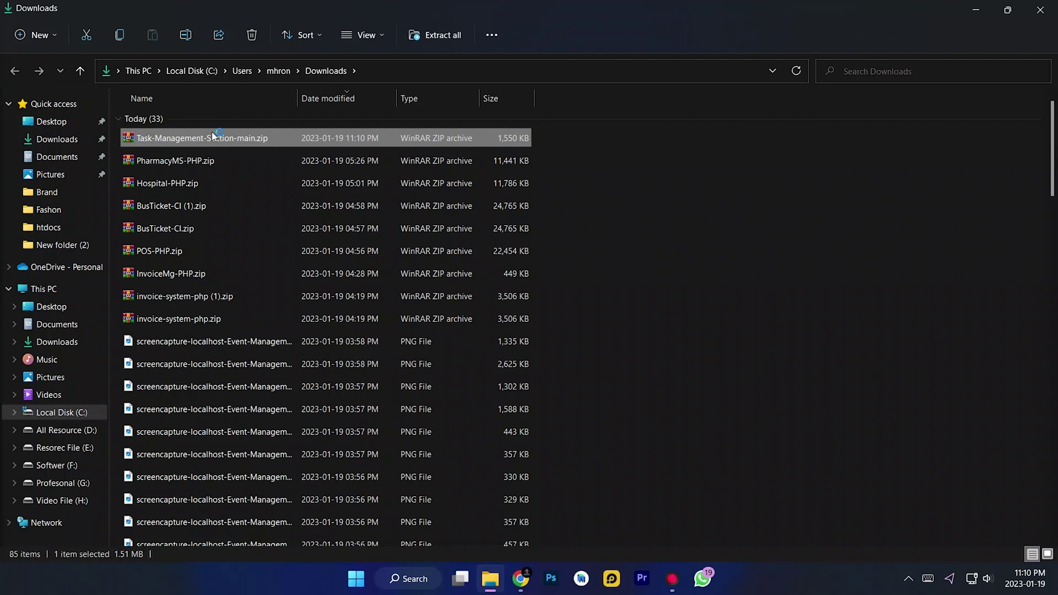
drag(548, 5, 607, 87)
click(979, 10)
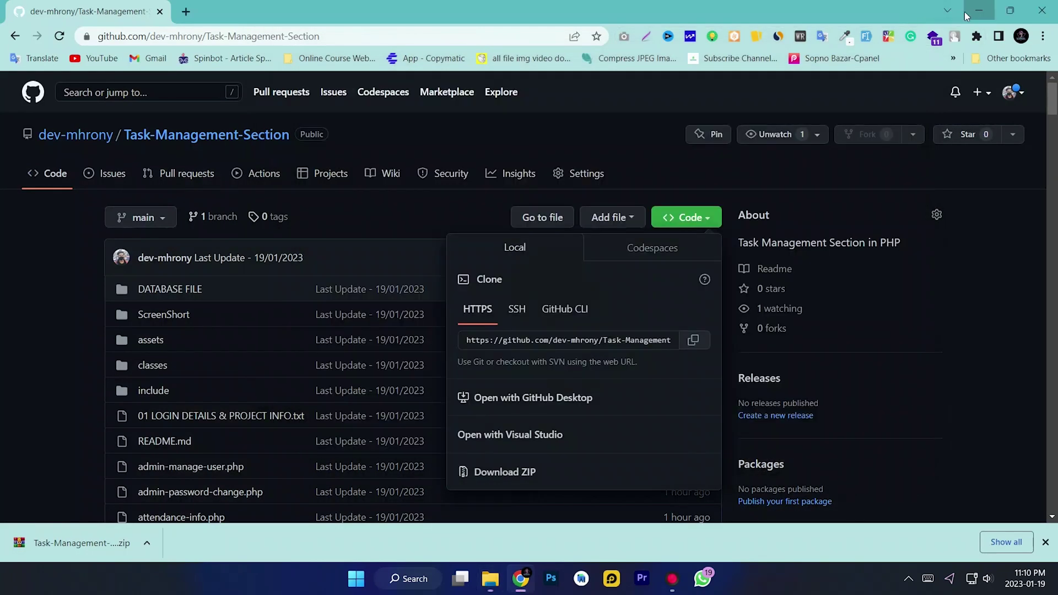
Drag Task-Management-Section-main.zip onto the desktop, refresh it, and place the icon on the right
drag(455, 227, 236, 223)
click(829, 94)
right_click(583, 186)
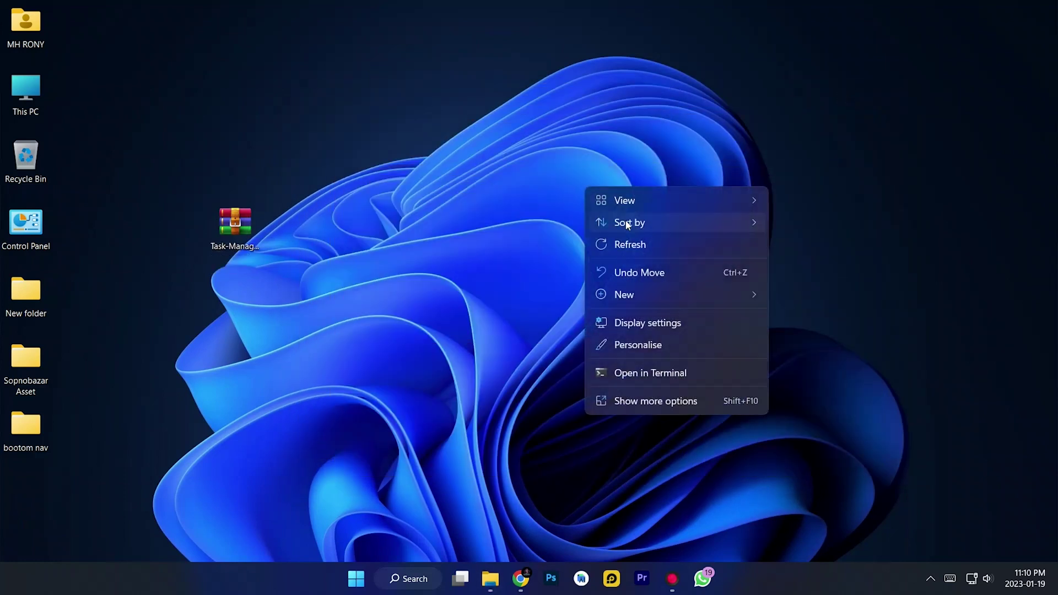
click(635, 240)
drag(253, 242, 878, 241)
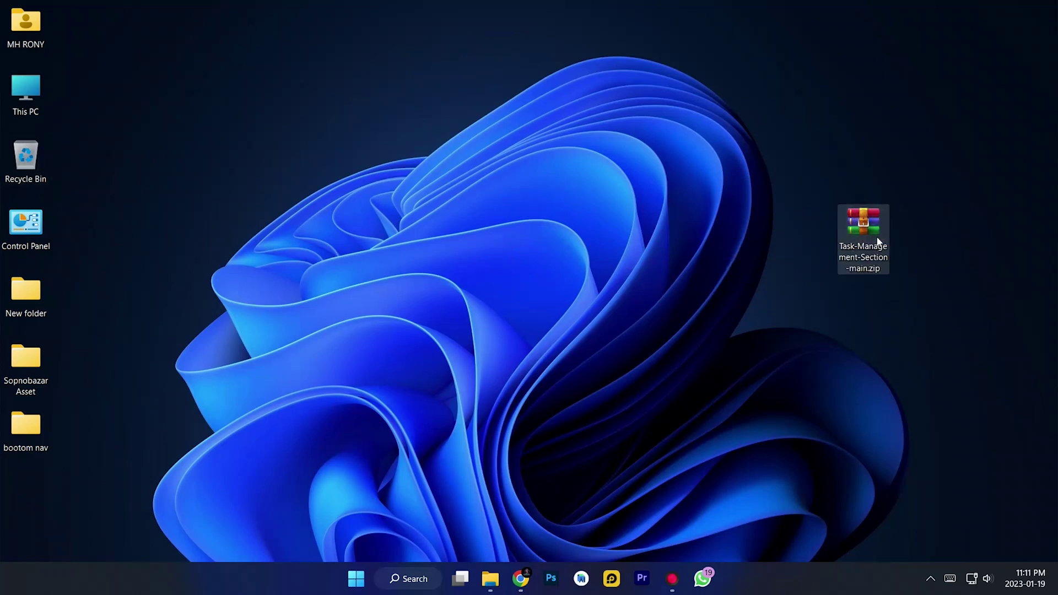
Open the zip in WinRAR and browse This PC to C:\xampp\htdocs beside it
double_click(863, 223)
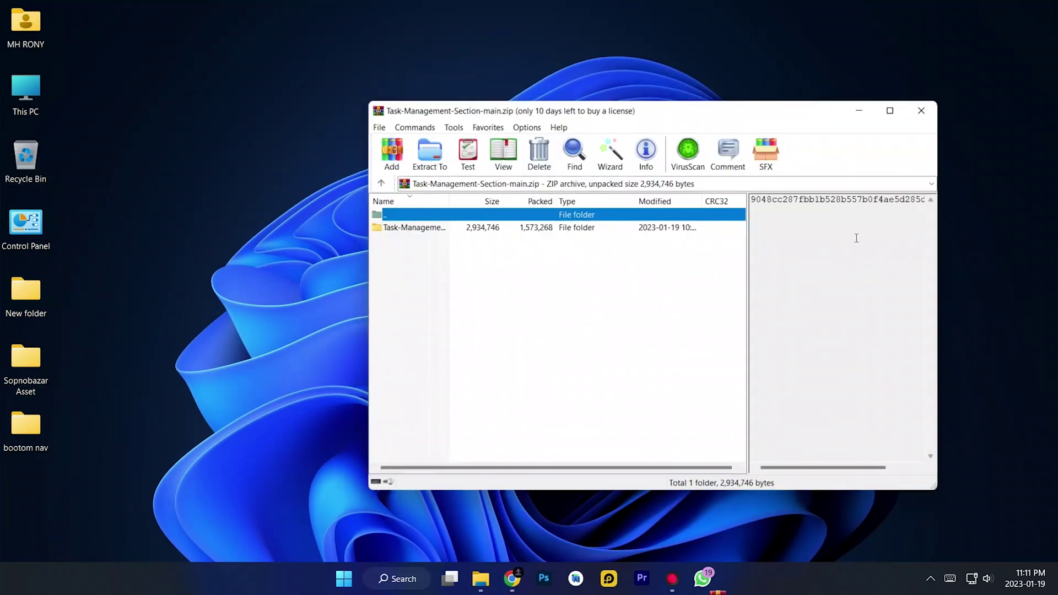
drag(562, 105, 680, 106)
double_click(26, 91)
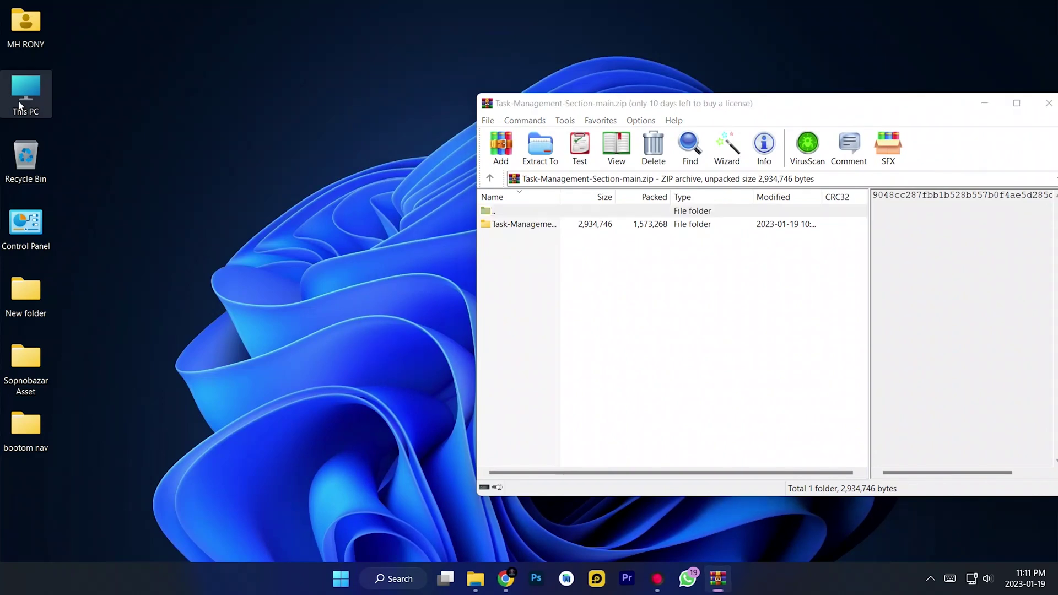
click(1008, 10)
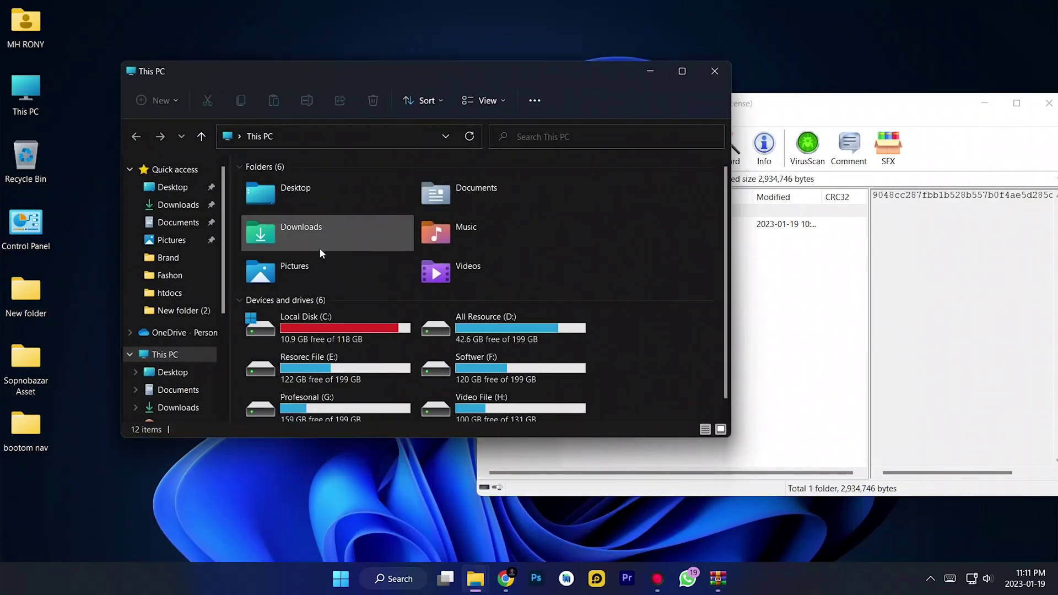
double_click(341, 332)
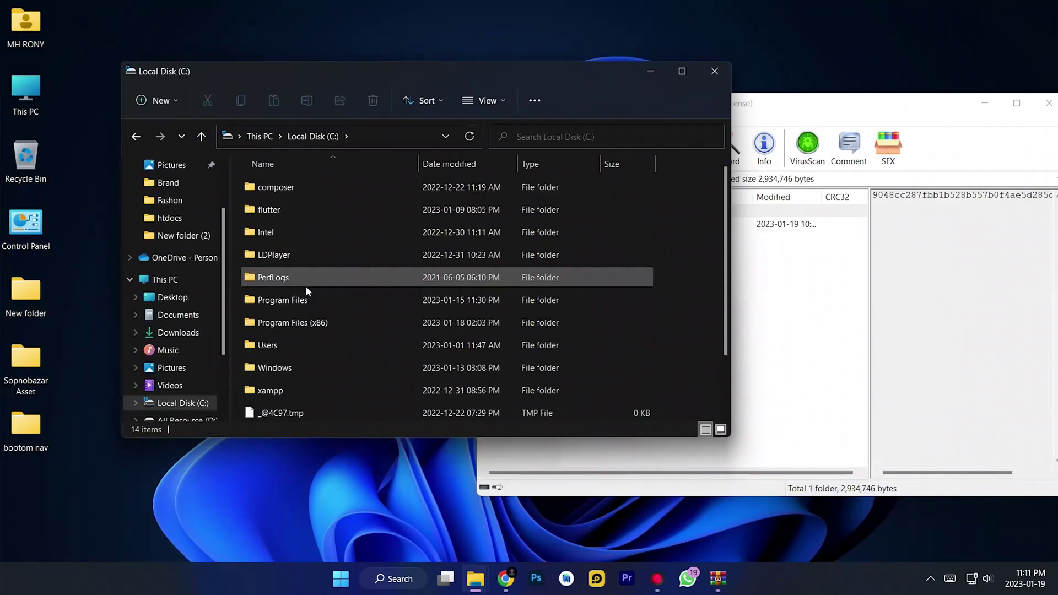
double_click(290, 387)
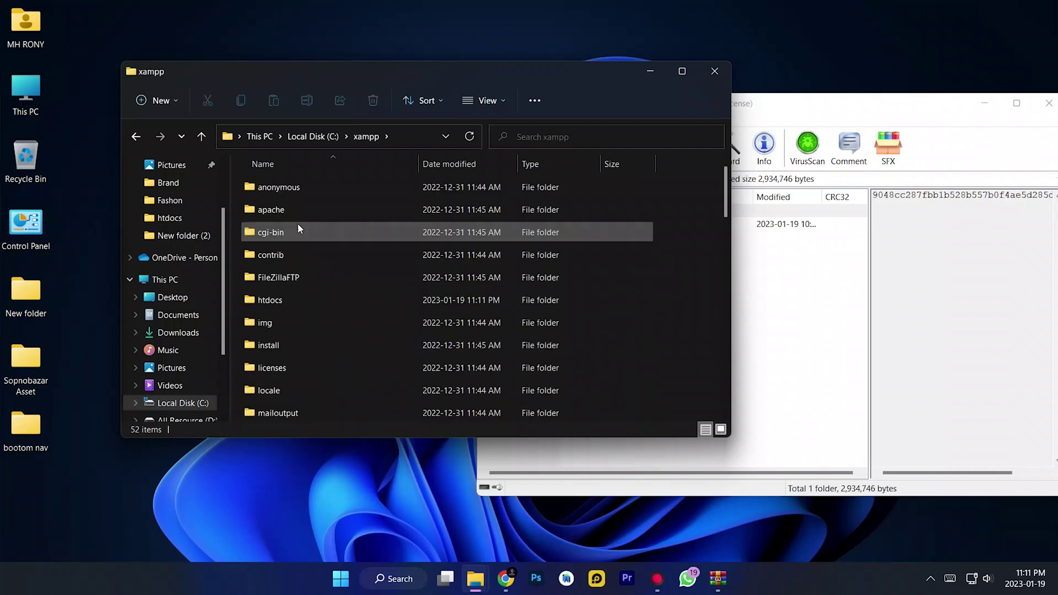
double_click(298, 303)
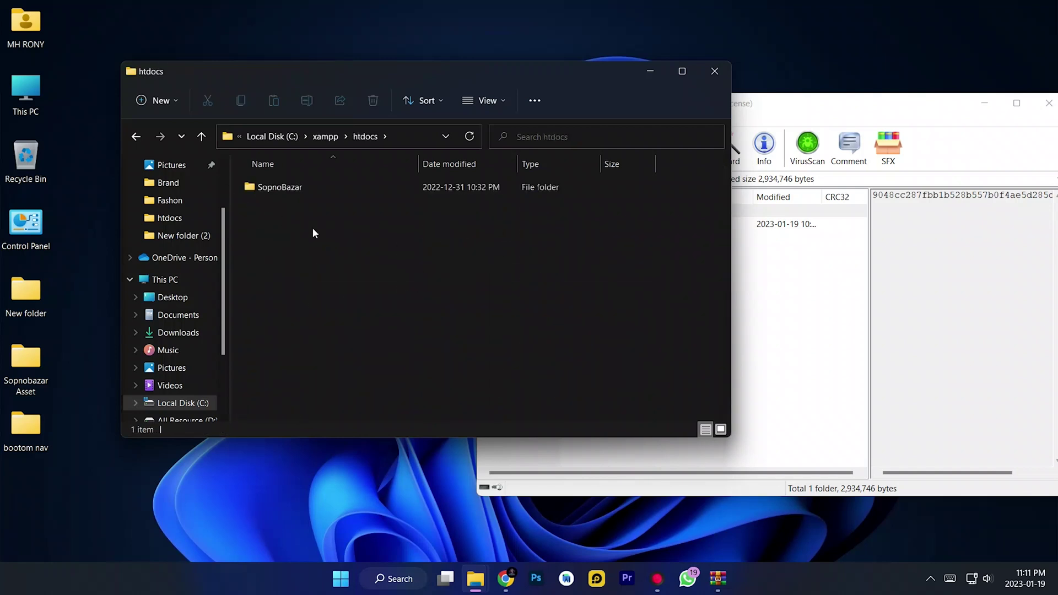
Drag the Task-Management-Section-main folder from WinRAR into htdocs to extract it
click(816, 350)
drag(530, 226, 349, 270)
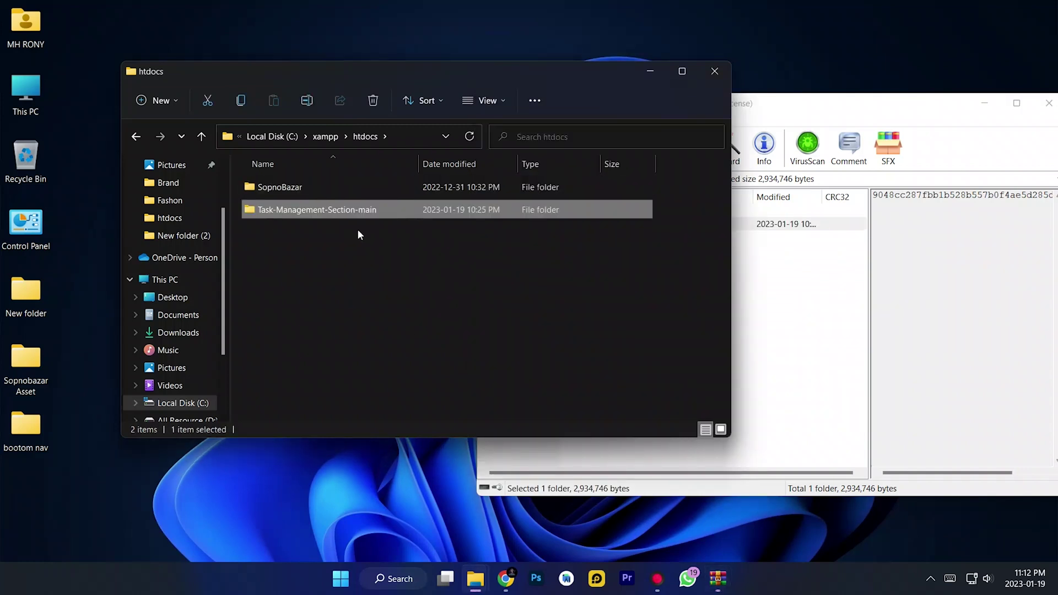
click(377, 292)
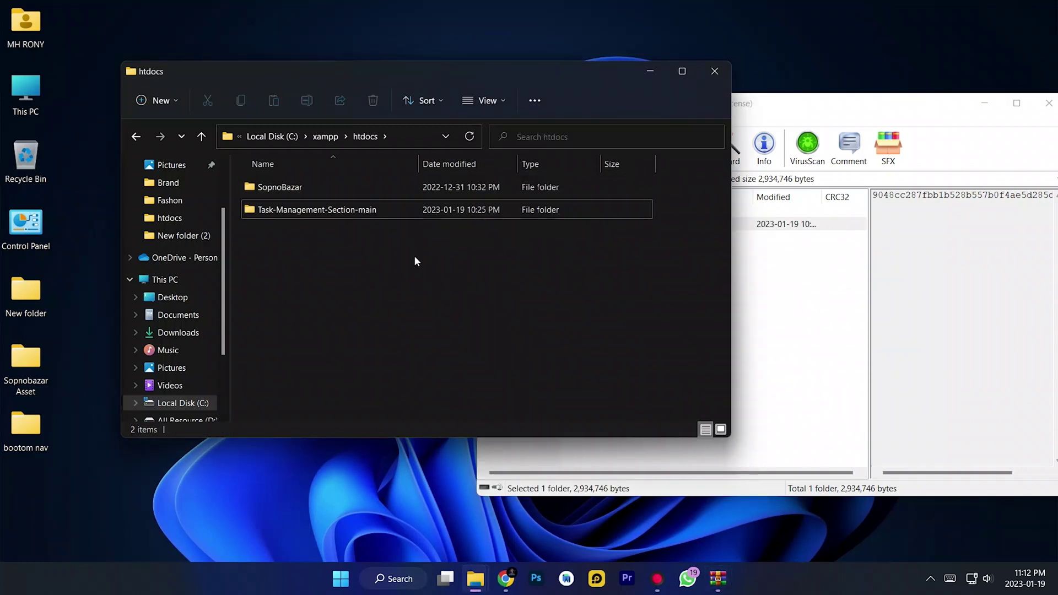
Enter Task-Management-Section-main and launch it in VS Code through Show more options > Open with Code
click(682, 76)
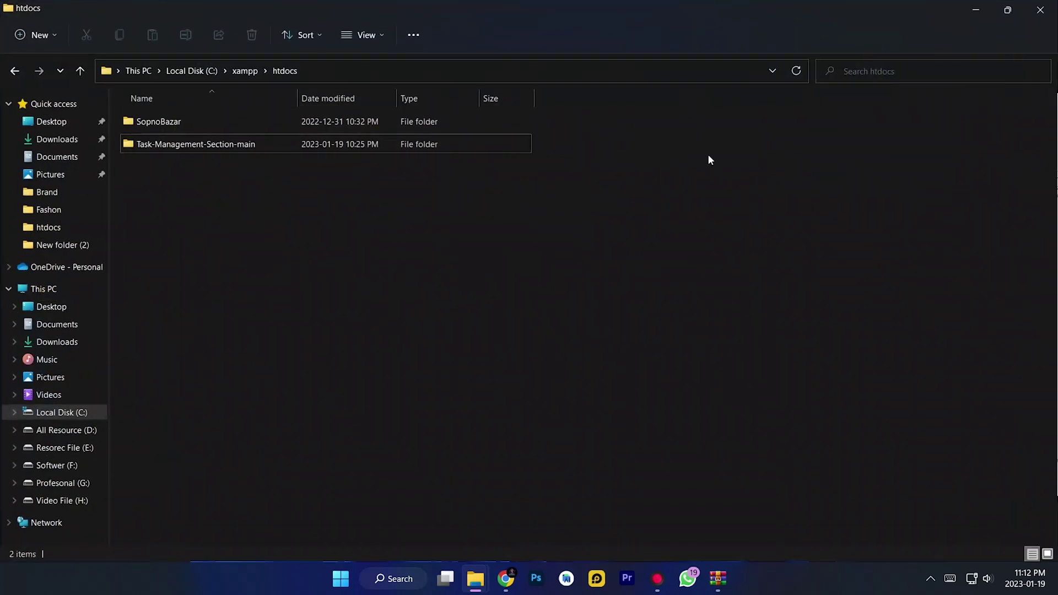
double_click(207, 143)
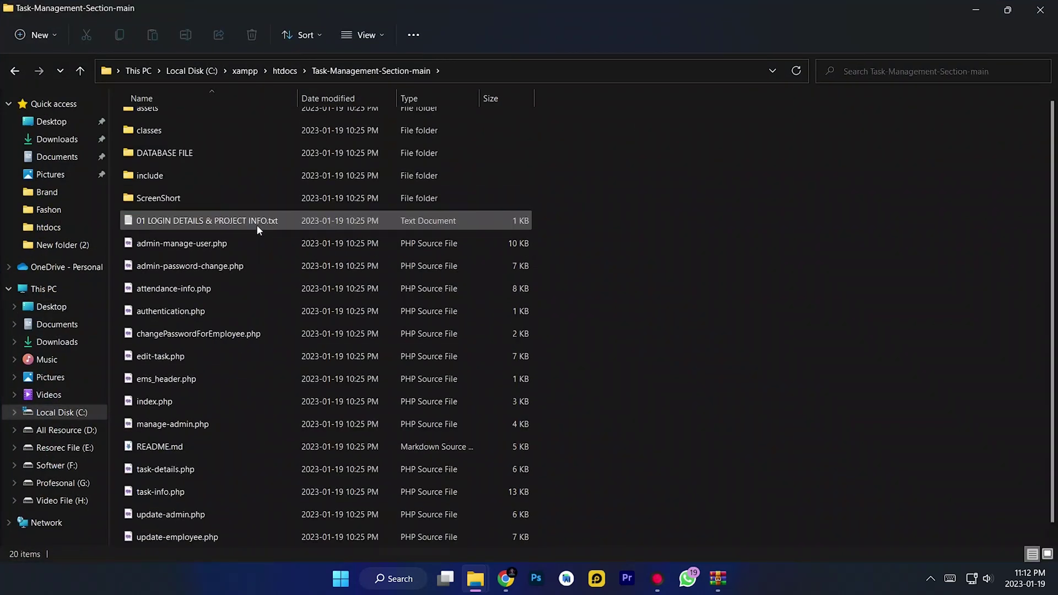
right_click(659, 296)
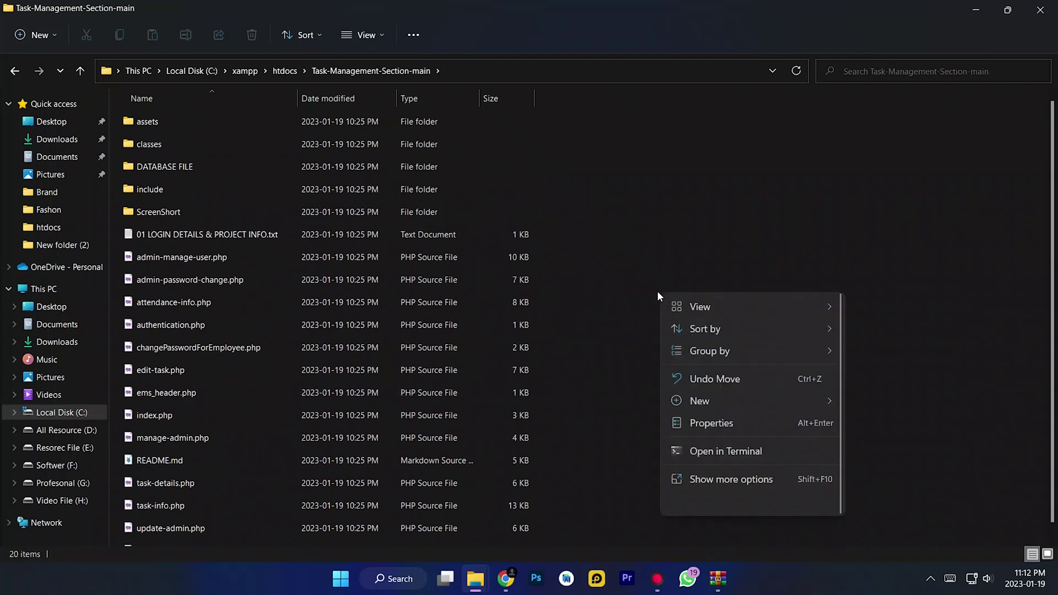
click(725, 481)
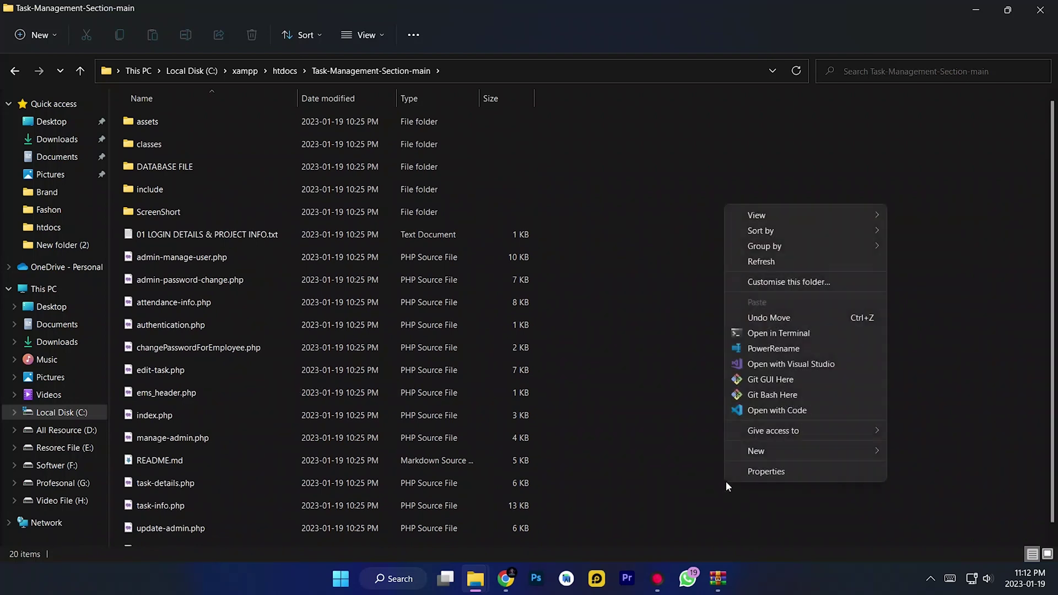
click(769, 411)
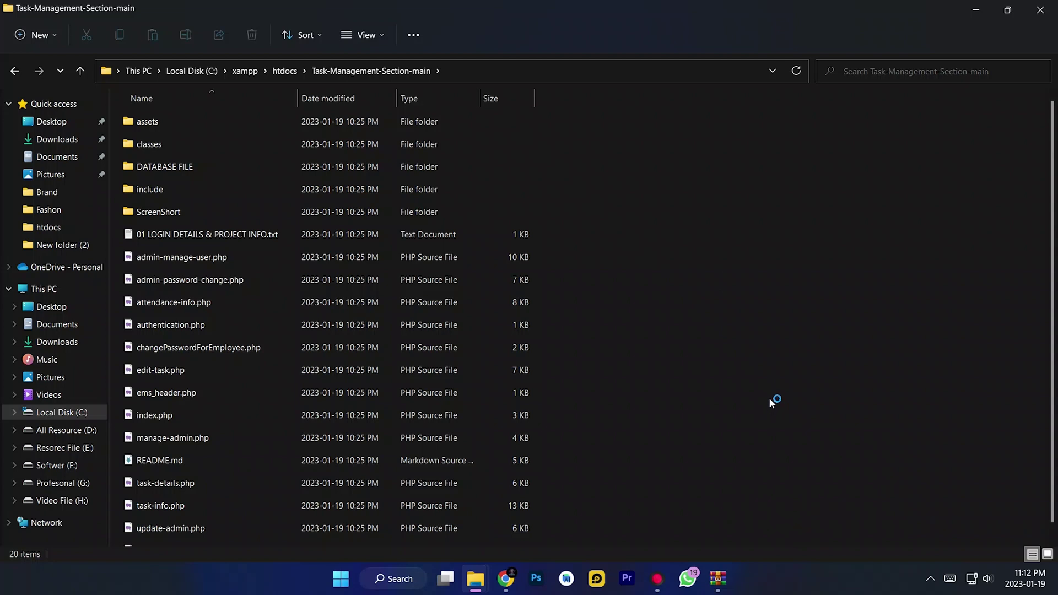
click(1009, 10)
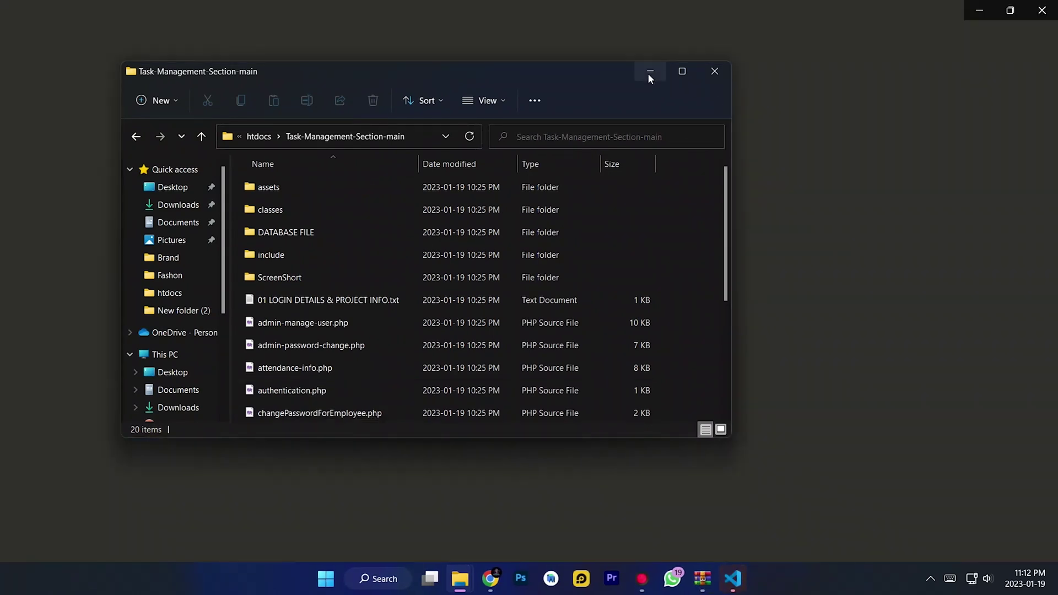
Minimize File Explorer and close VS Code's Get Started tab
click(650, 72)
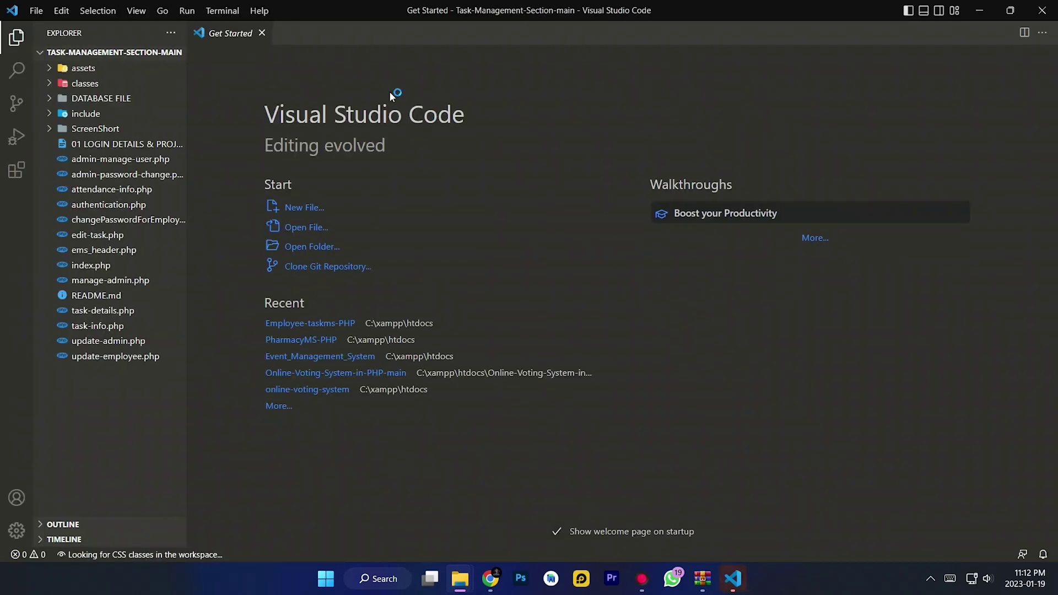
click(262, 33)
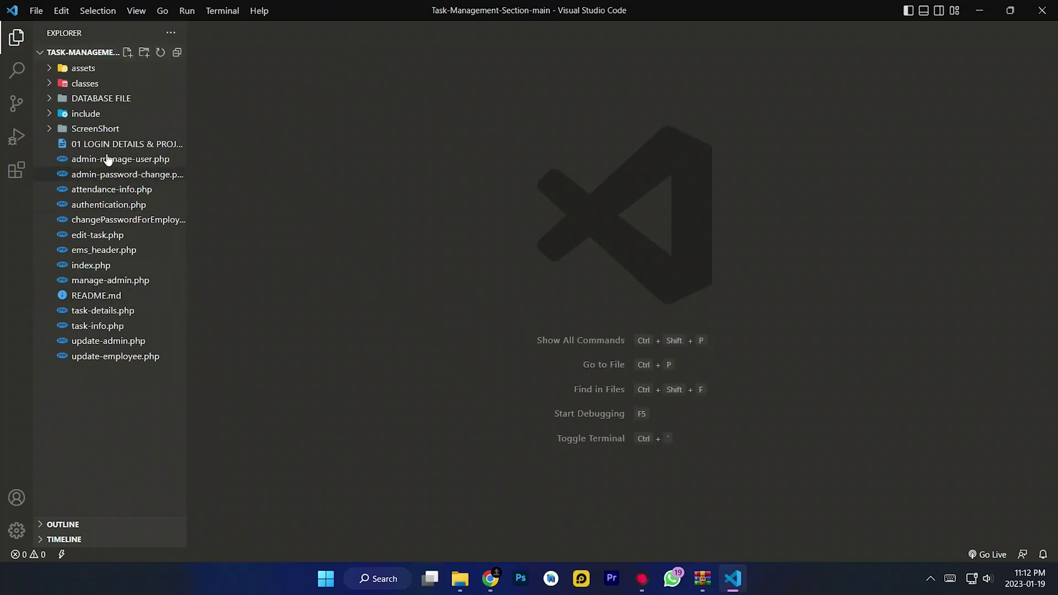
Load localhost in a new Chrome tab and open the Task-Management-Section-main project
click(491, 578)
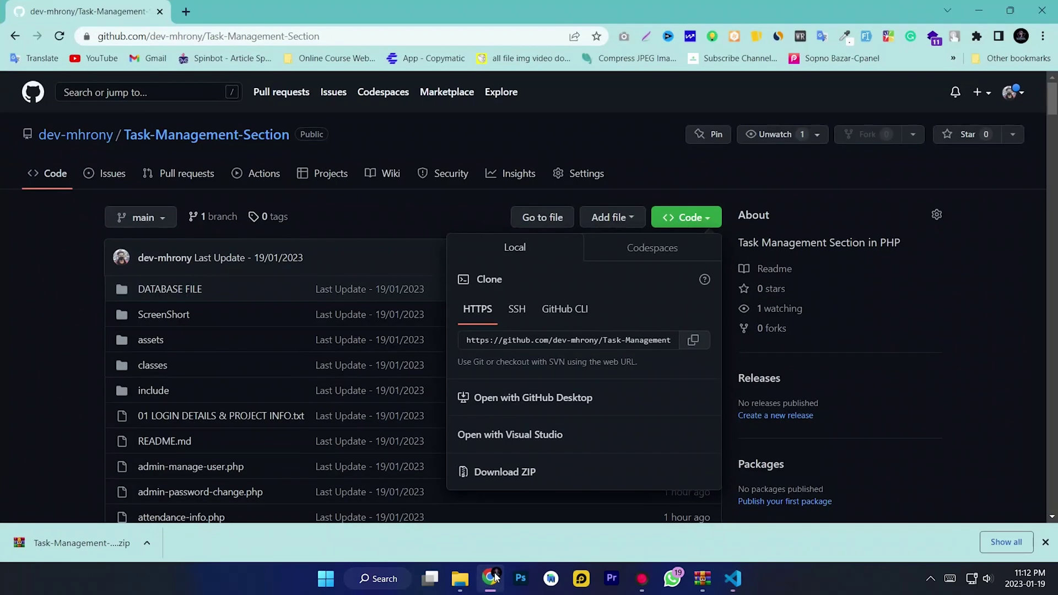
click(186, 11)
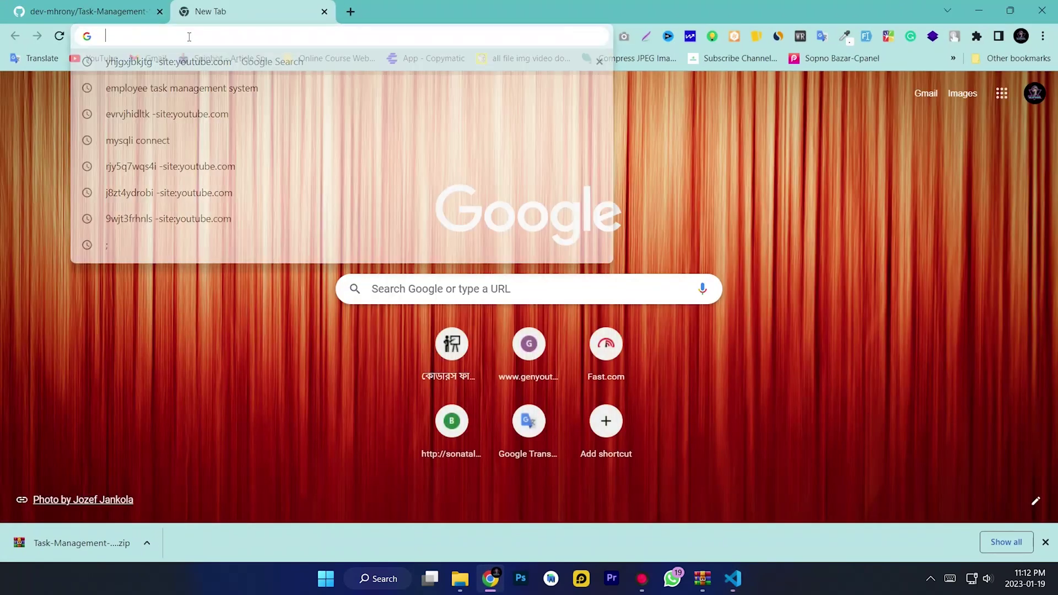
text(l)
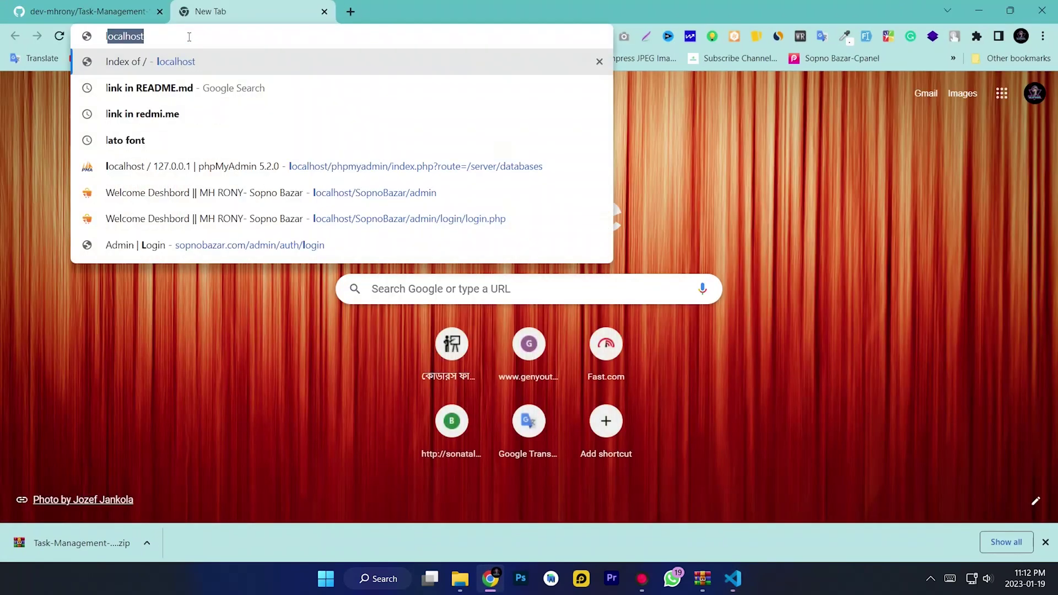
text(oc)
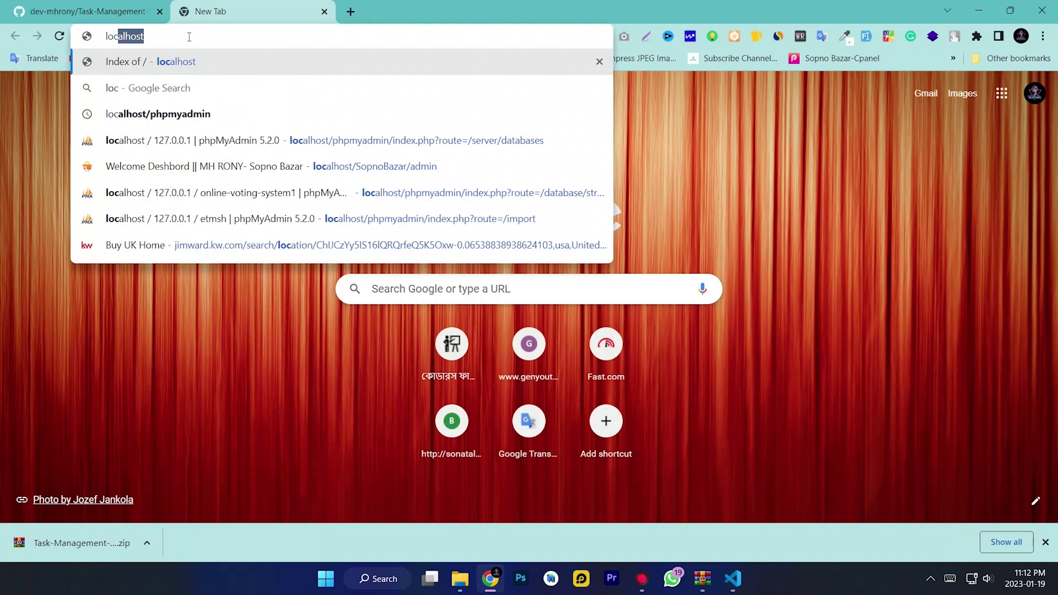
text(alhost)
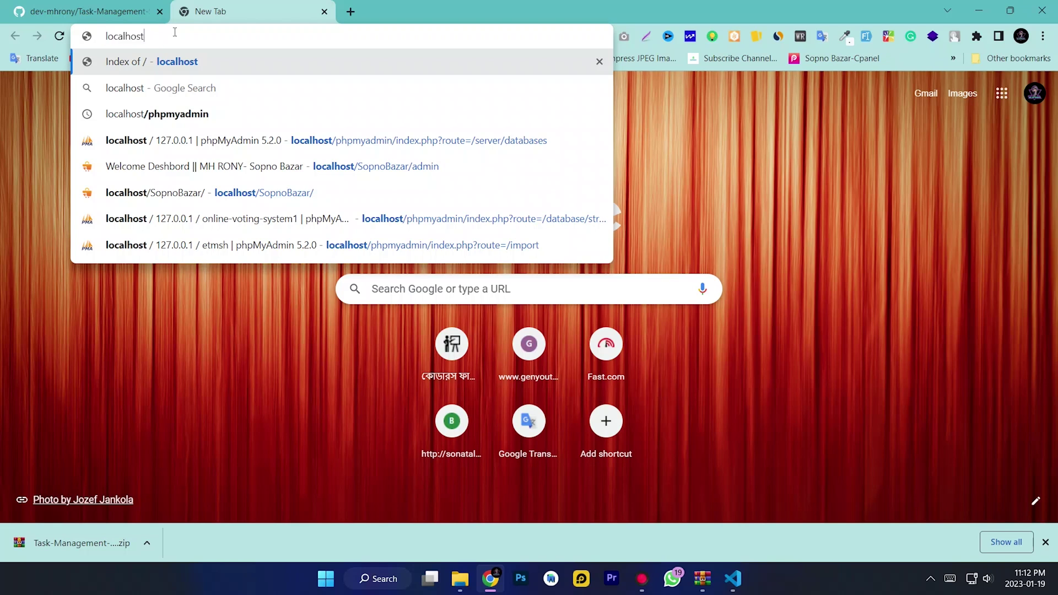
key(Return)
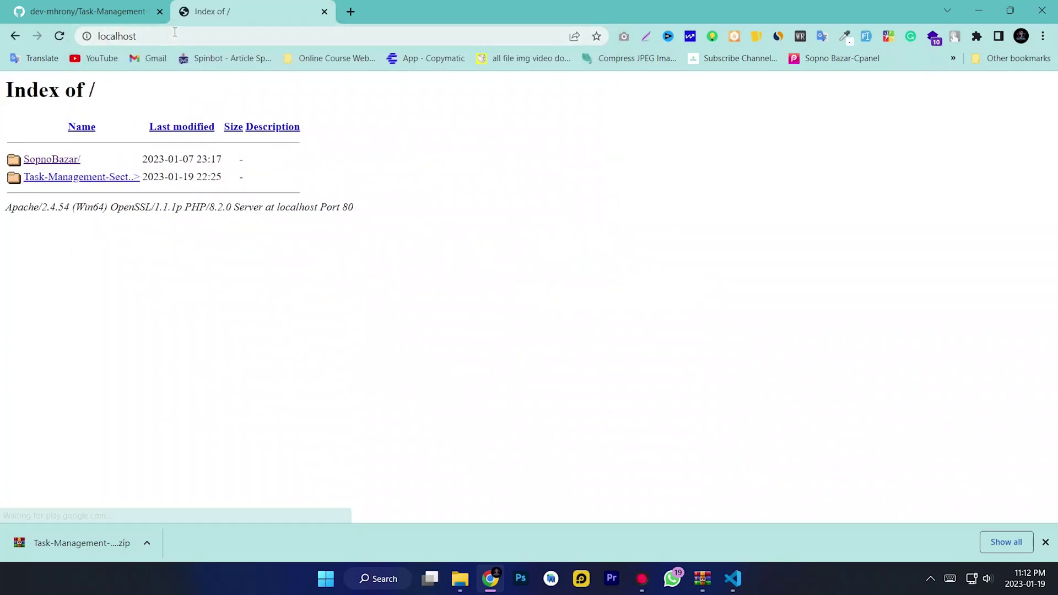
click(106, 176)
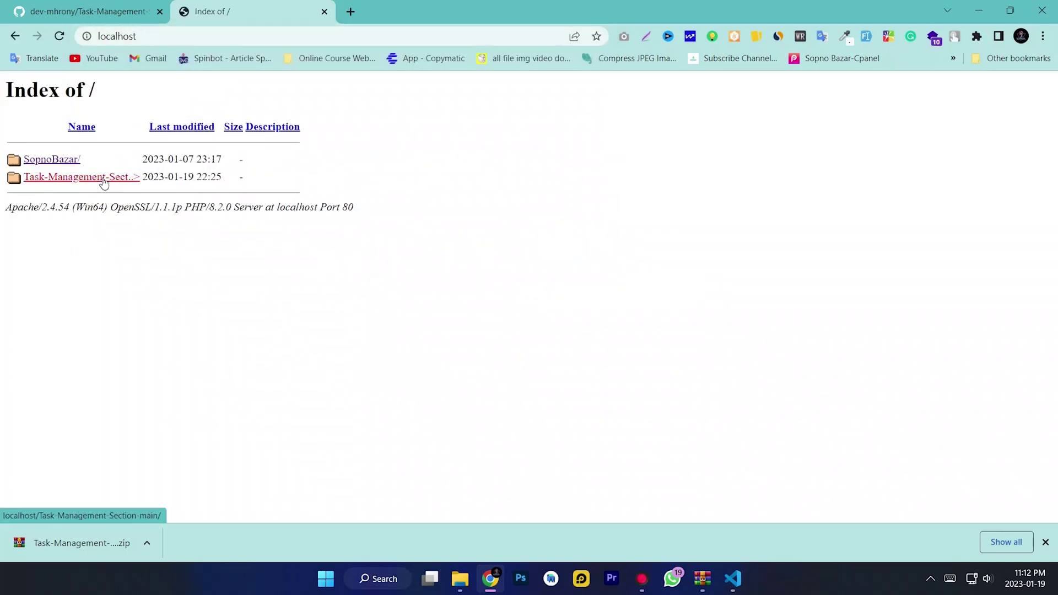
Select and translate the login heading, then dismiss the saved username suggestions
drag(402, 197, 366, 171)
click(777, 231)
click(366, 171)
click(692, 285)
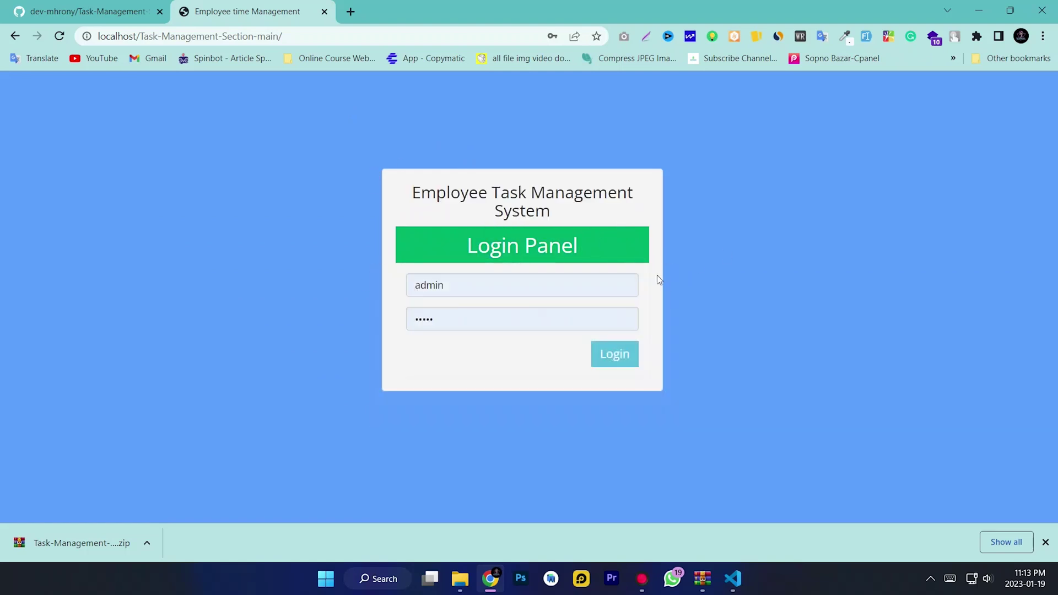
click(545, 283)
click(435, 145)
Open localhost/phpmyadmin in a new tab and start a new database
click(351, 11)
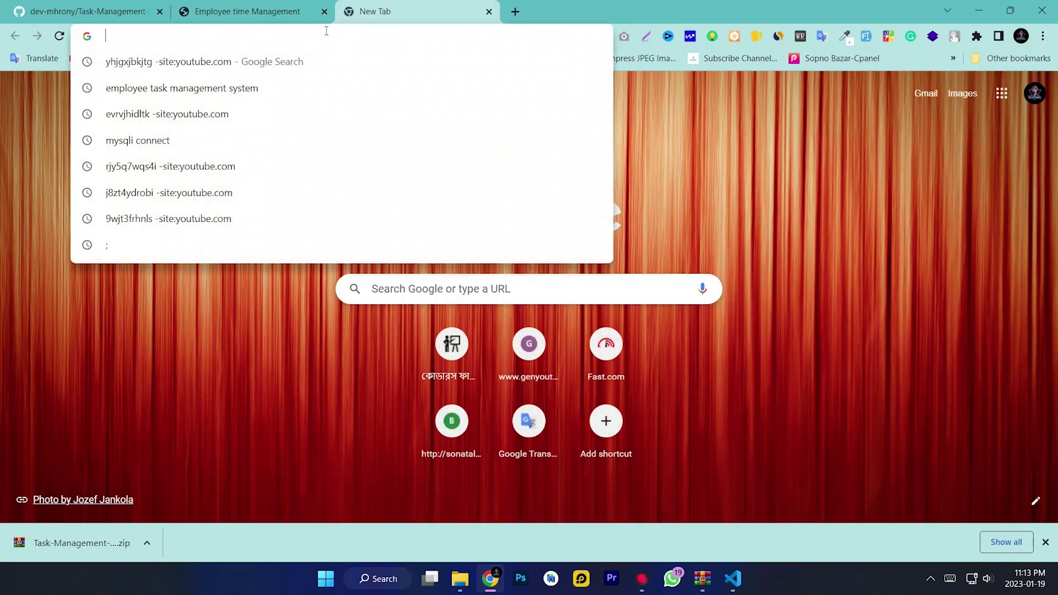
text(loc)
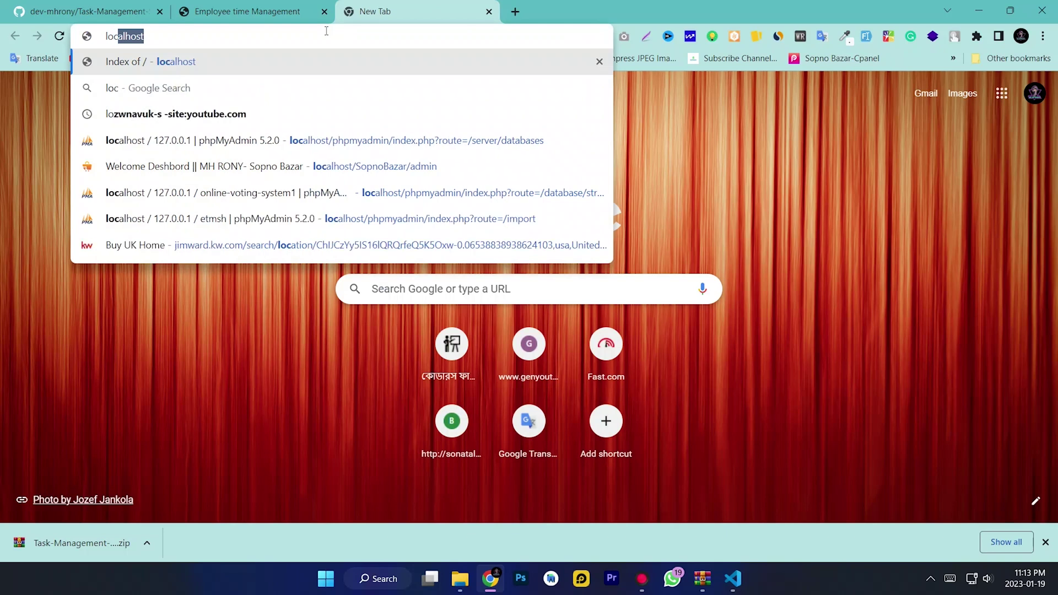
key(Down)
key(Down)
key(Down)
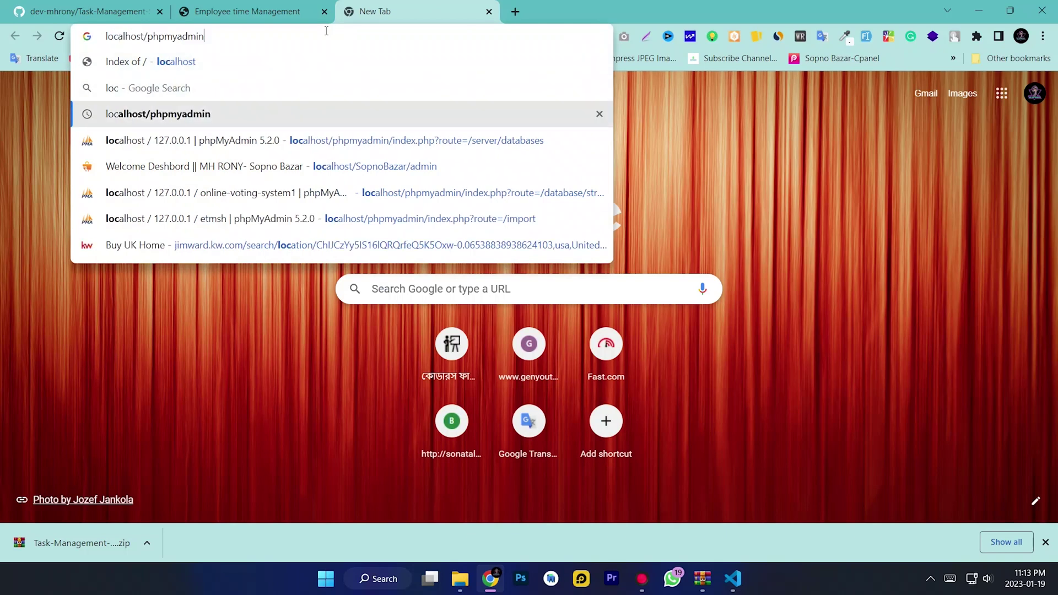
key(Return)
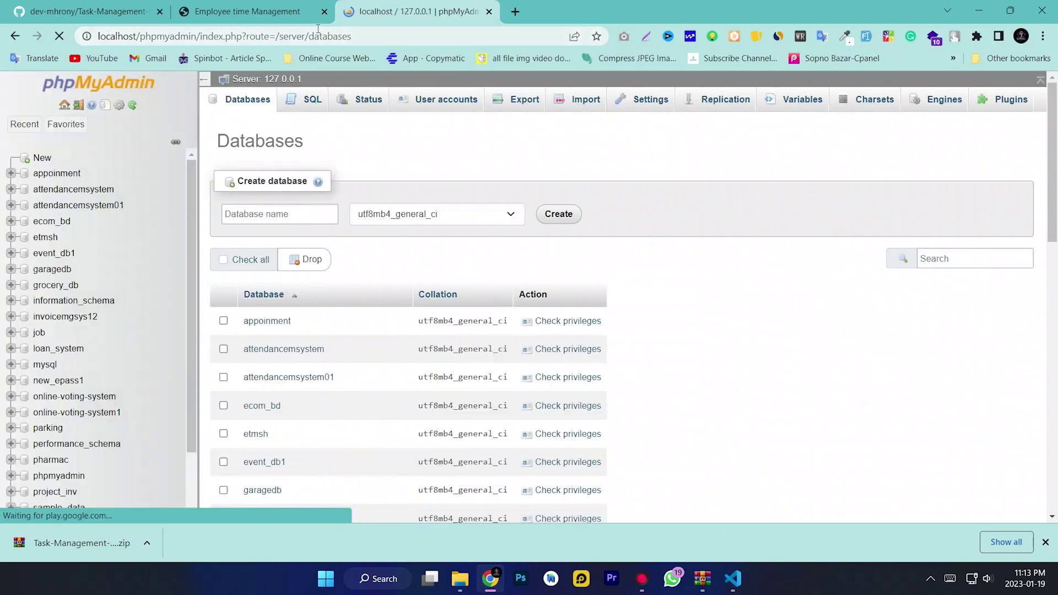
click(48, 161)
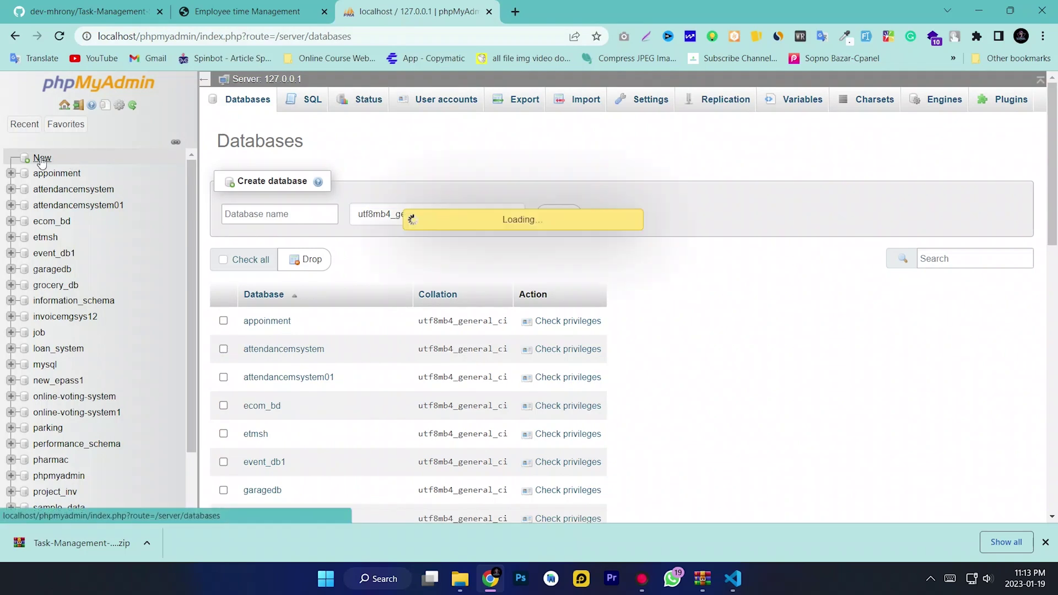
Name the database employee_management, copy that name, and create it
click(258, 216)
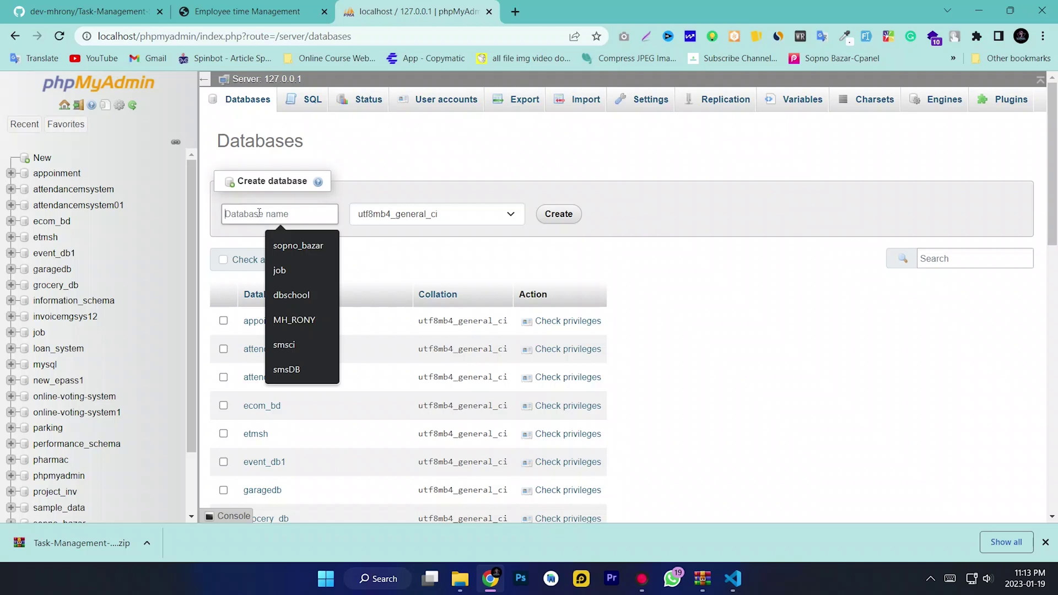
text(employ)
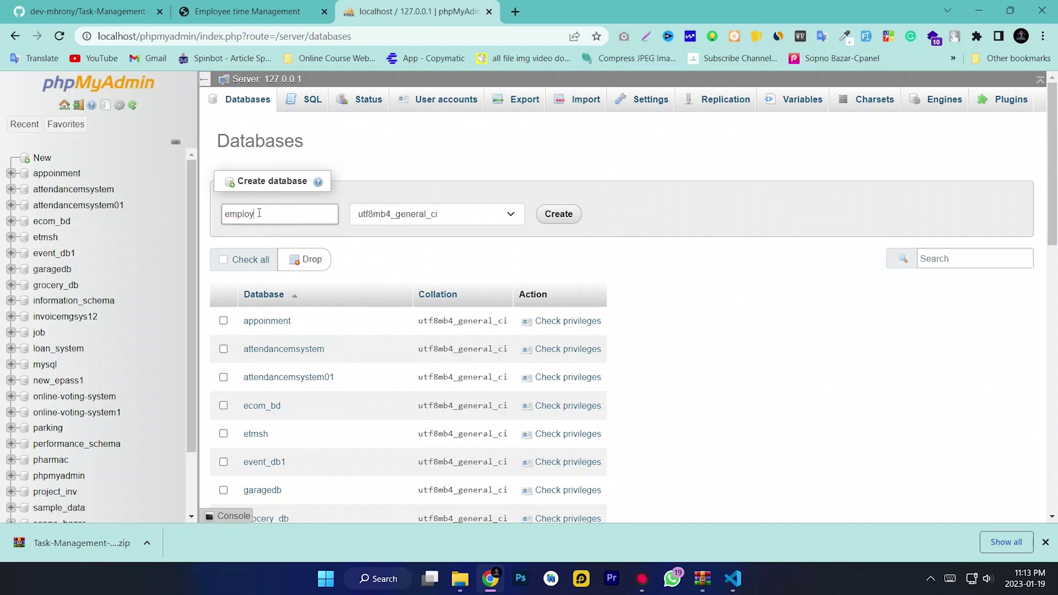
text(ee_management)
click(263, 236)
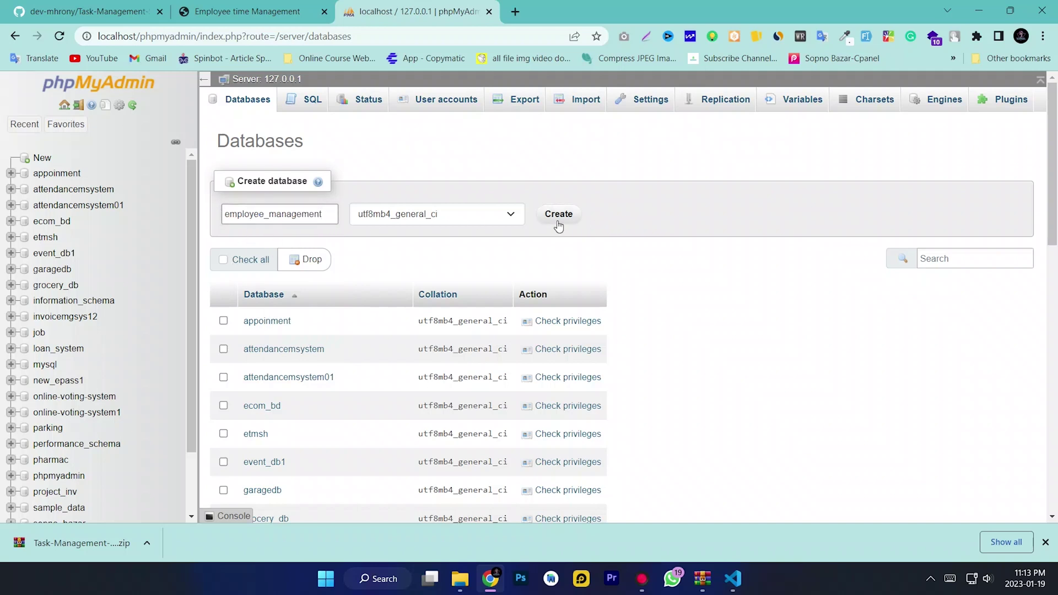
click(318, 216)
drag(328, 215, 218, 218)
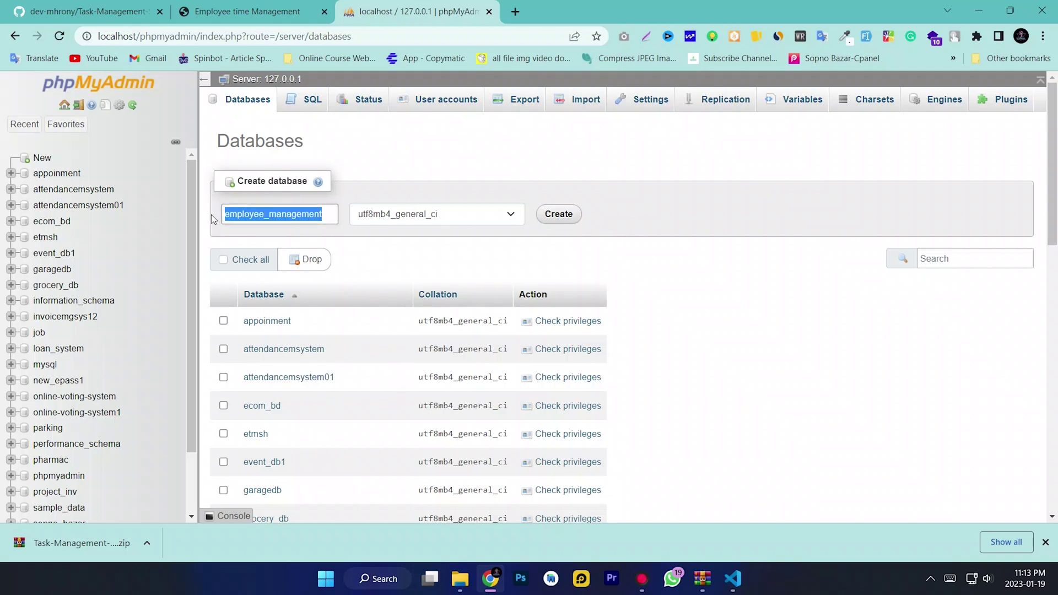
right_click(270, 216)
click(302, 269)
click(559, 215)
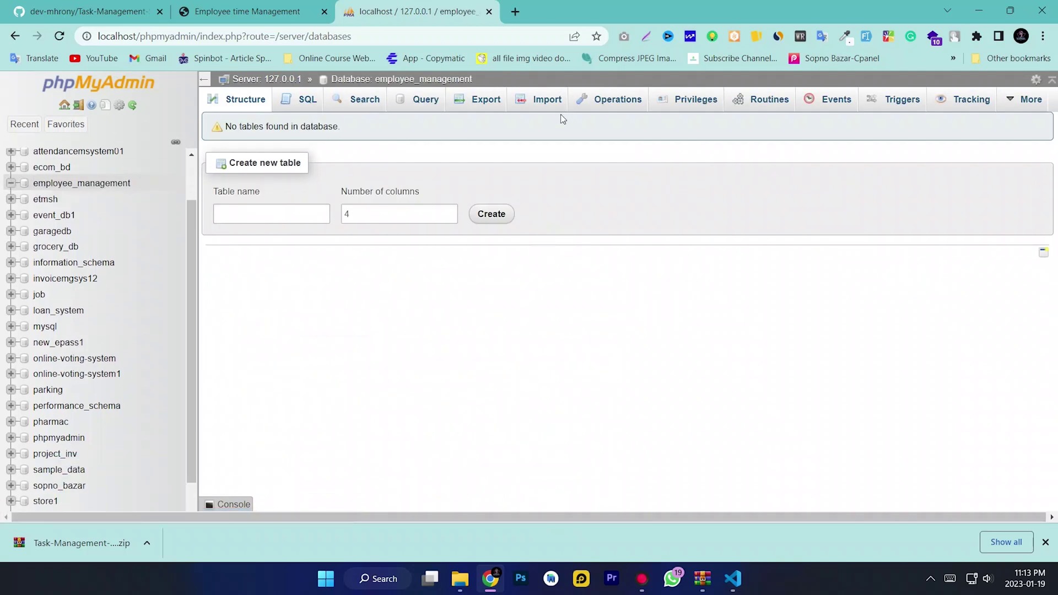
On the Import tab, choose xampp/htdocs/Task-Management-Section-main/DATABASE FILE/etmsh.sql
click(538, 102)
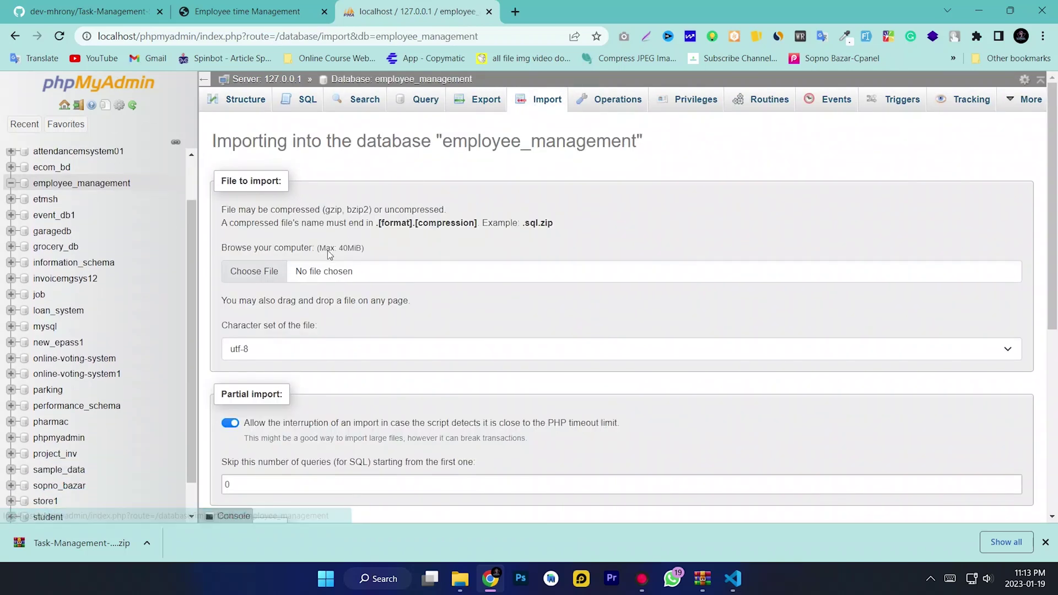
click(253, 271)
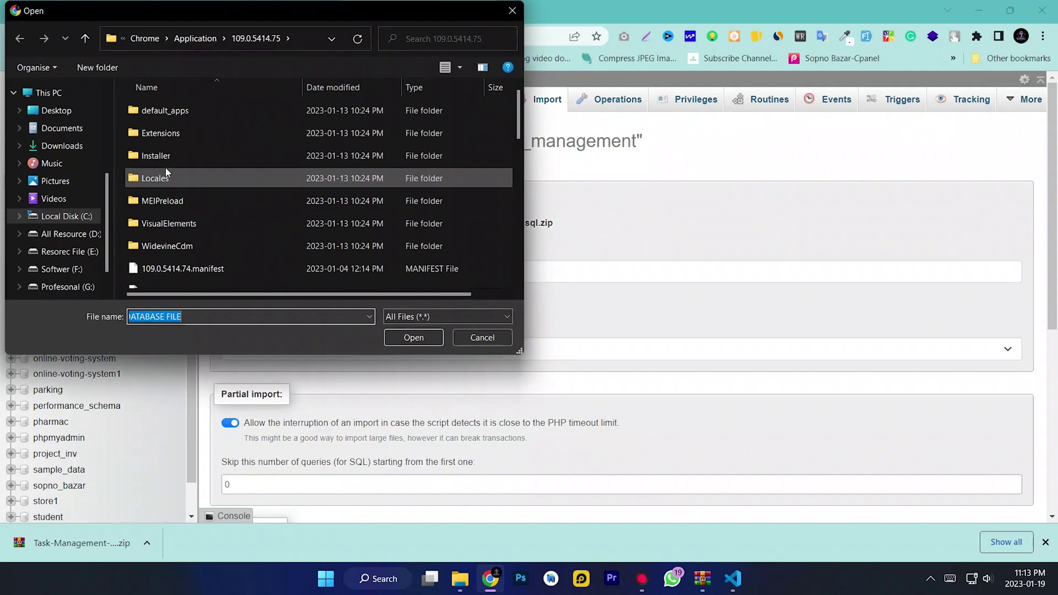
click(66, 218)
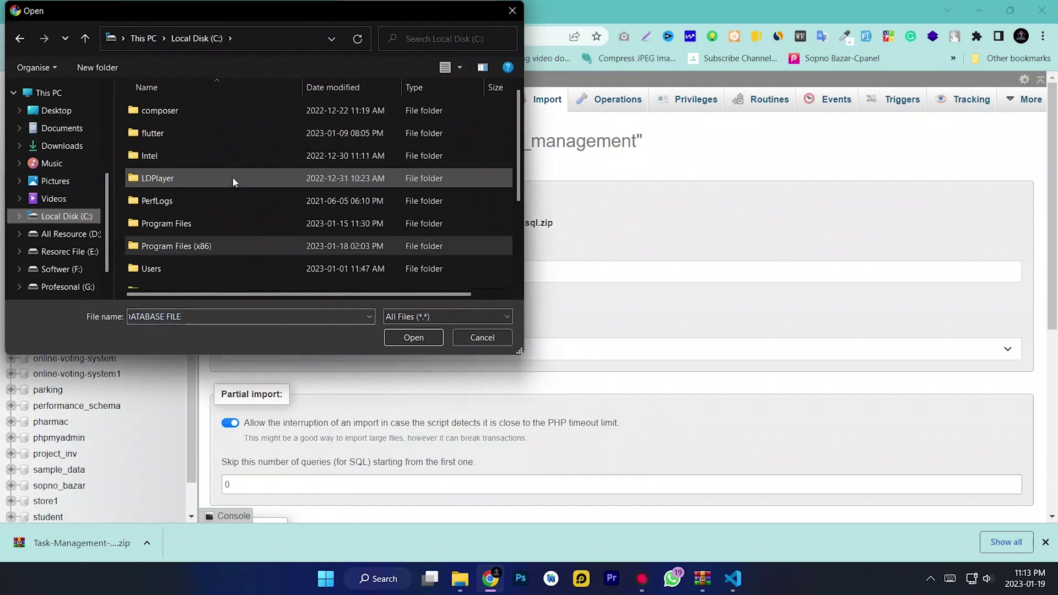
scroll(214, 187, down, 1)
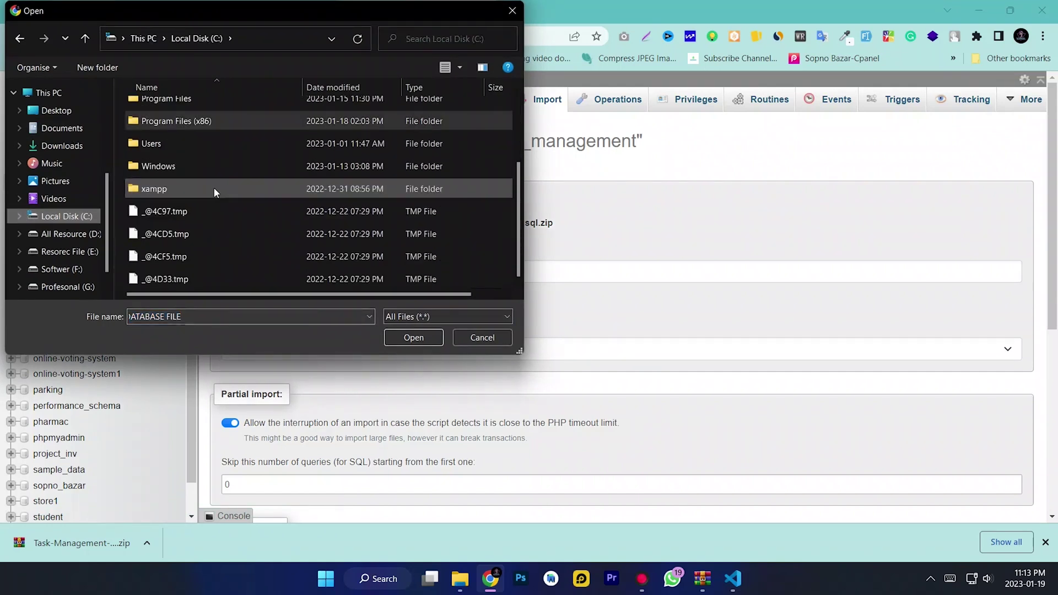
double_click(167, 188)
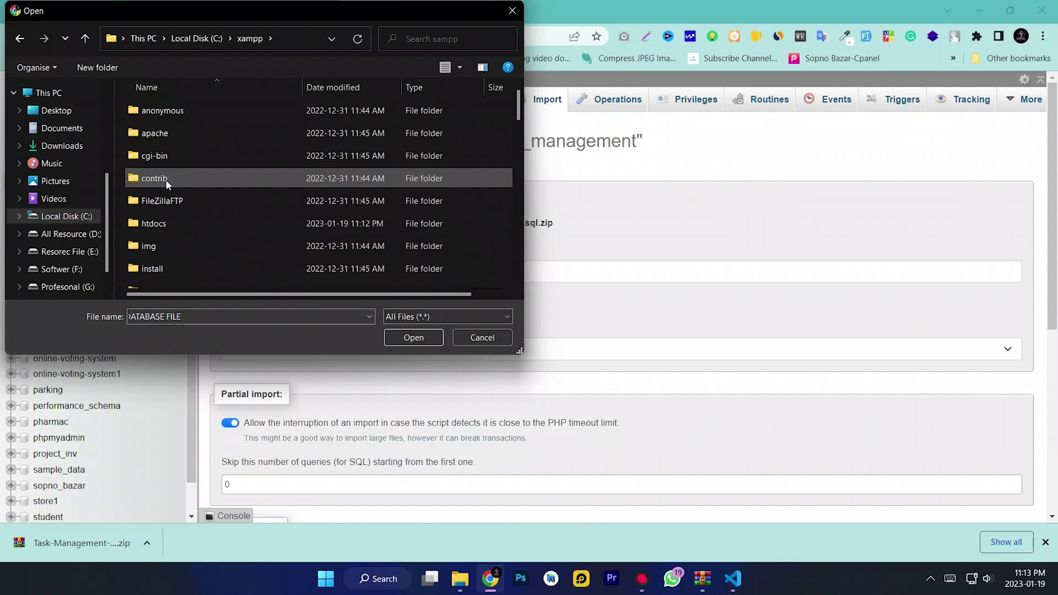
double_click(177, 222)
double_click(183, 134)
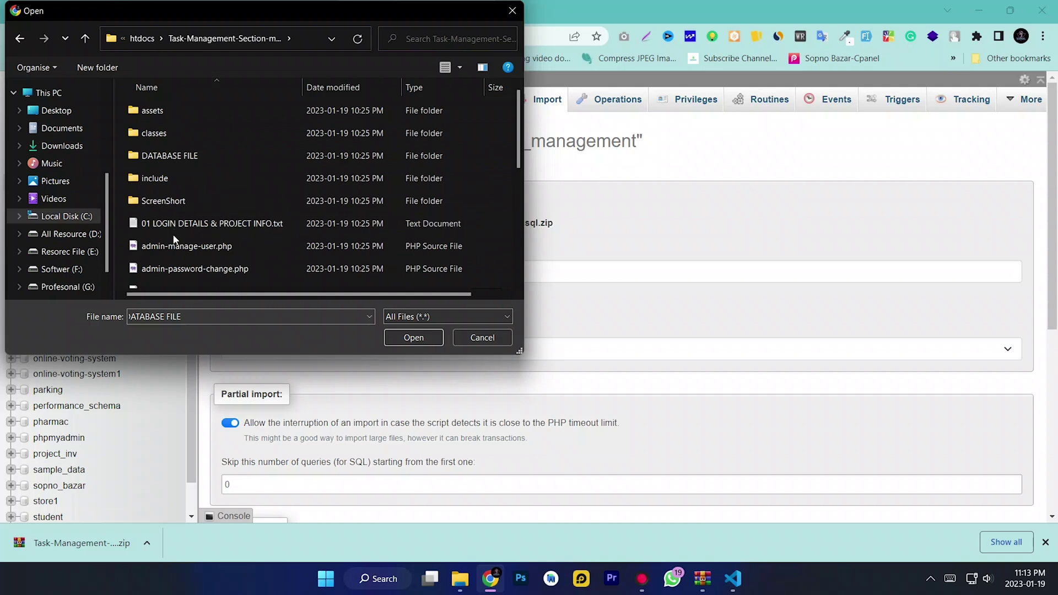
drag(260, 12, 271, 41)
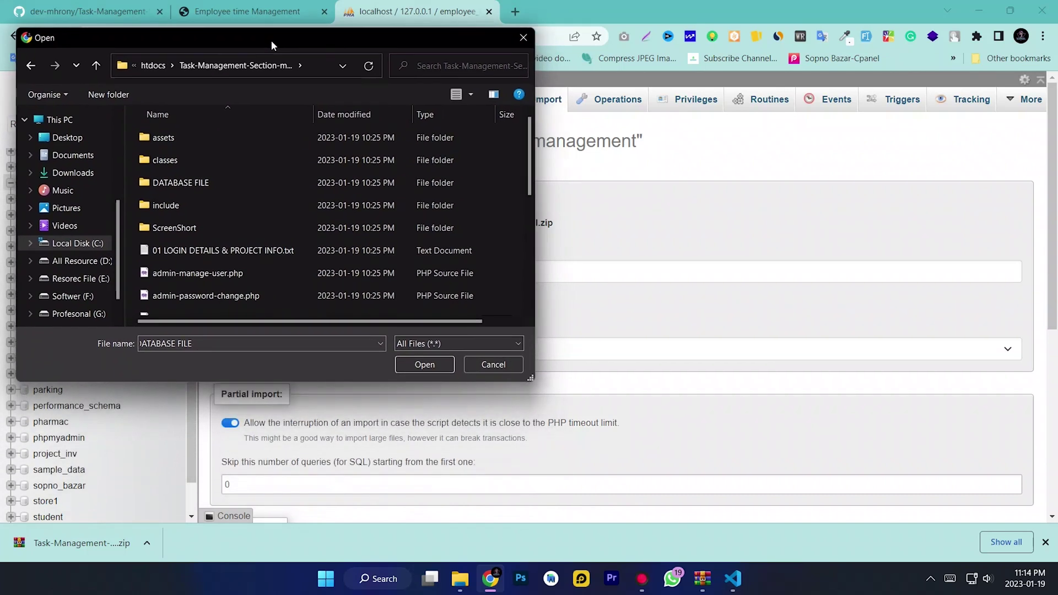
double_click(167, 184)
click(168, 142)
click(406, 364)
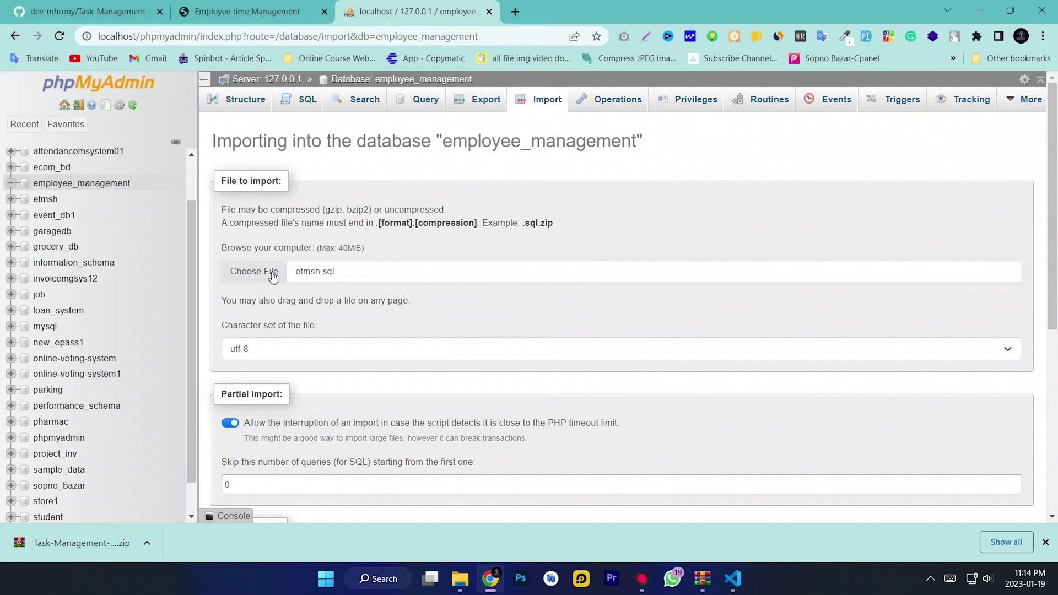
Run the etmsh.sql import, then copy the employee_management name from the sidebar
scroll(244, 259, down, 5)
scroll(255, 479, down, 1)
click(242, 477)
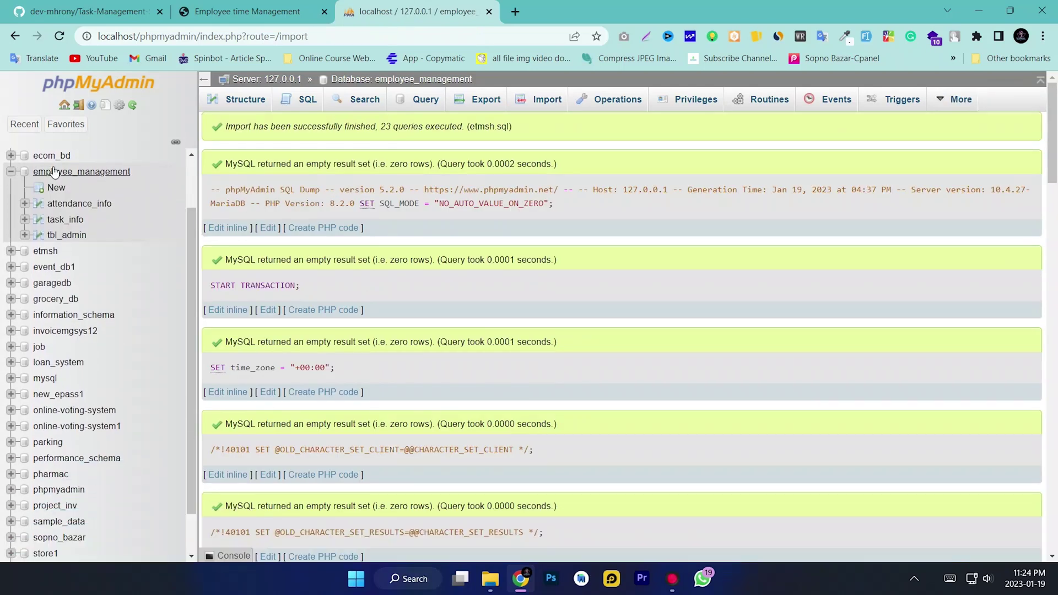
drag(138, 172, 32, 173)
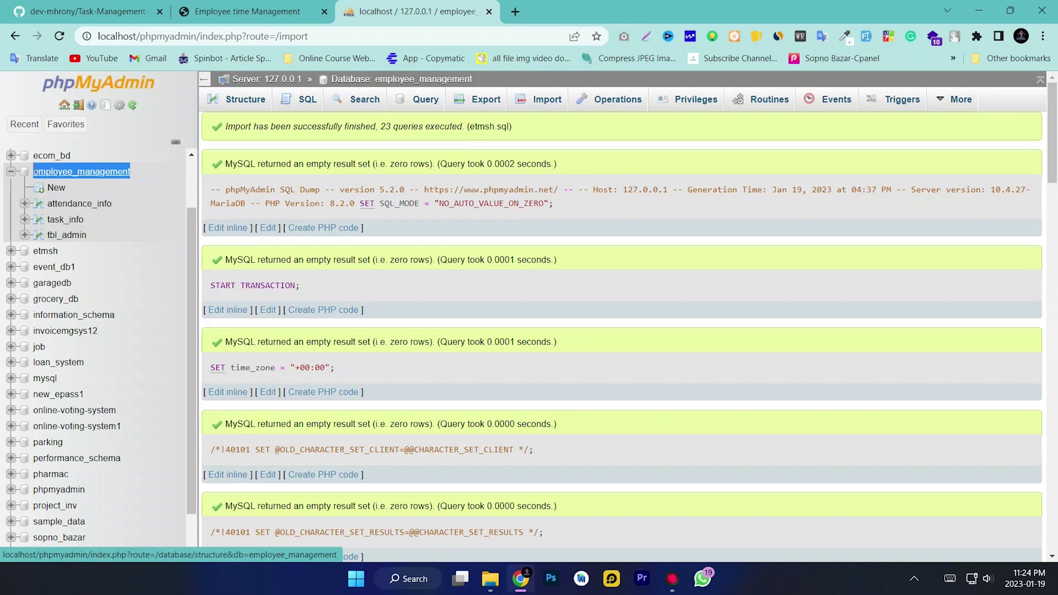
right_click(70, 172)
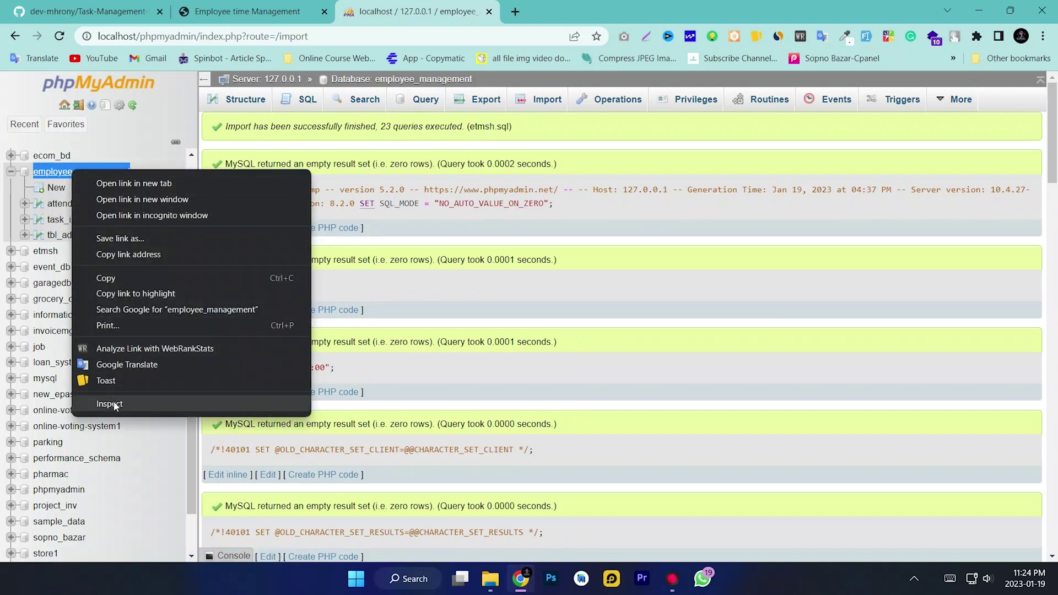
click(123, 283)
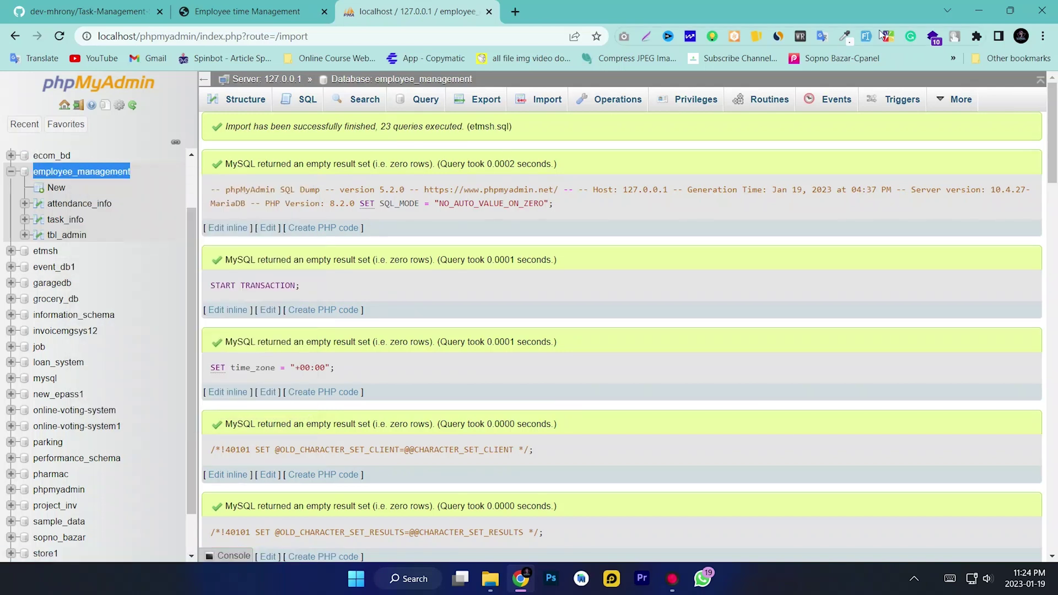
In classes/admin_class.php, replace the database name 'etmsh' with 'employee_management' on line 24
click(979, 14)
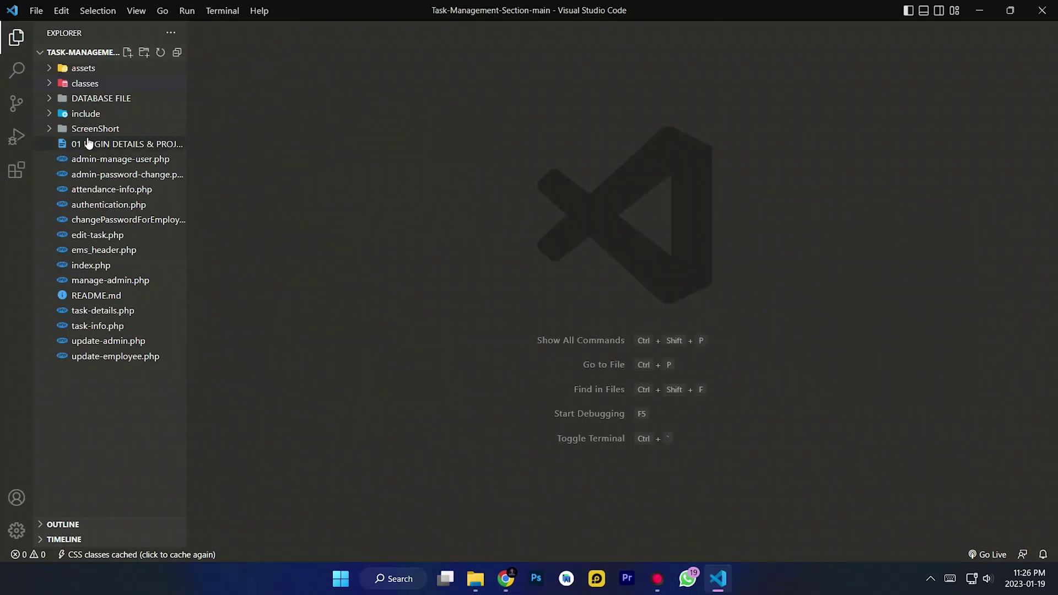
click(67, 116)
click(78, 116)
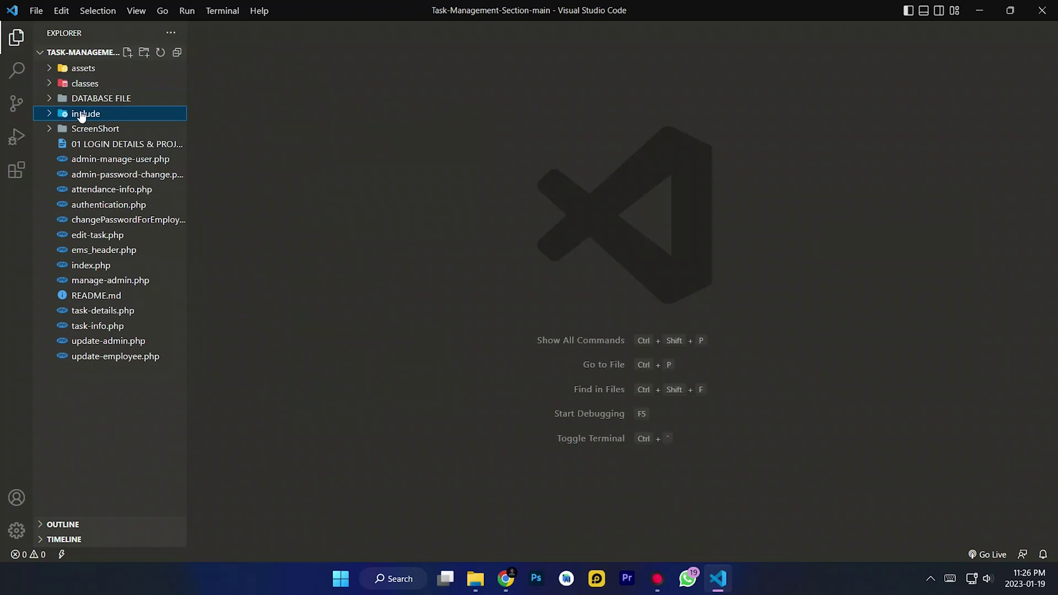
click(76, 84)
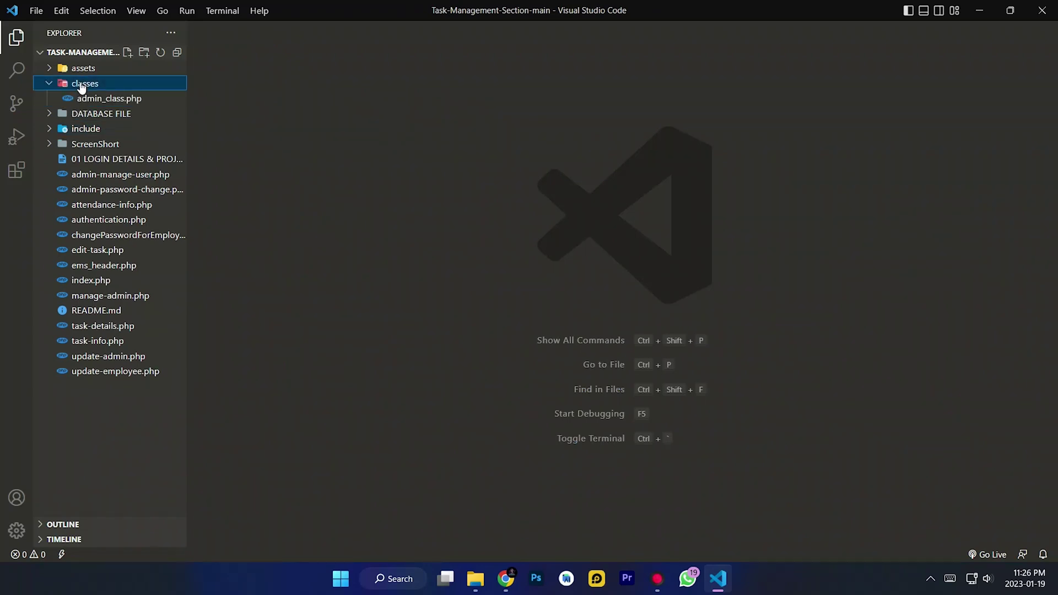
click(110, 99)
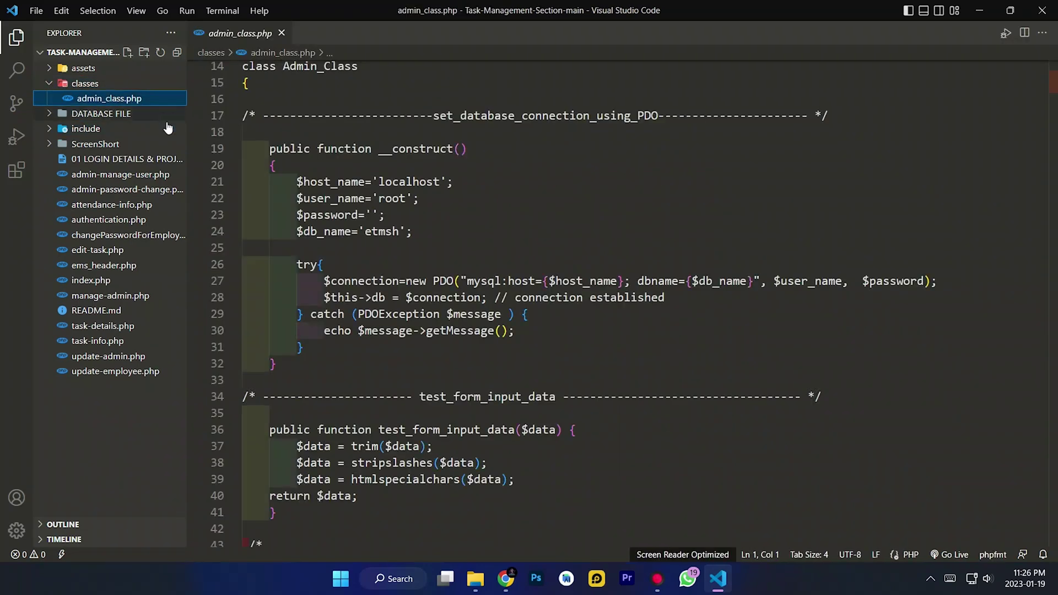
scroll(397, 204, down, 3)
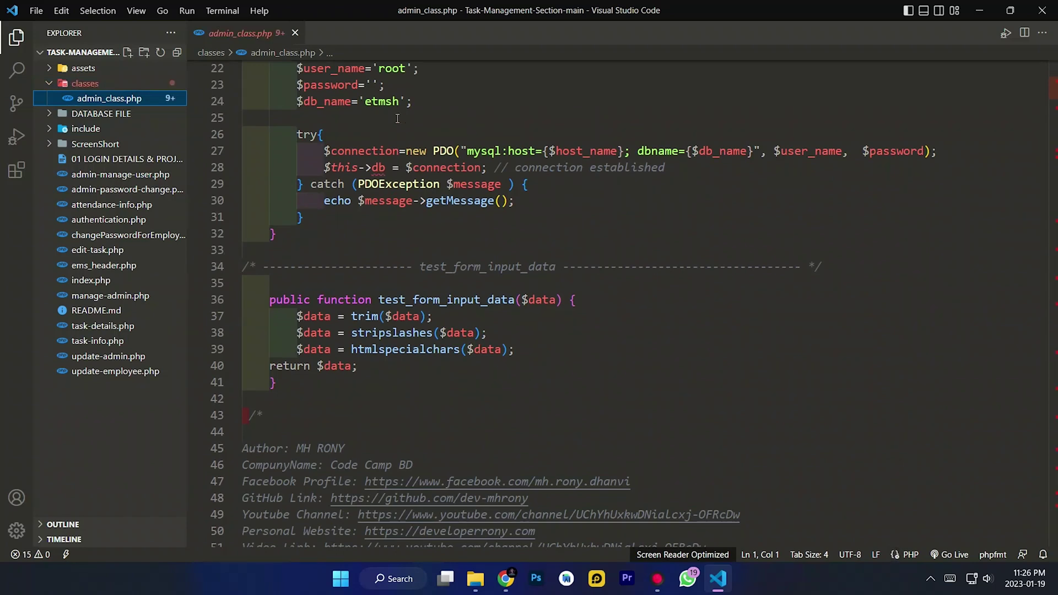
double_click(377, 102)
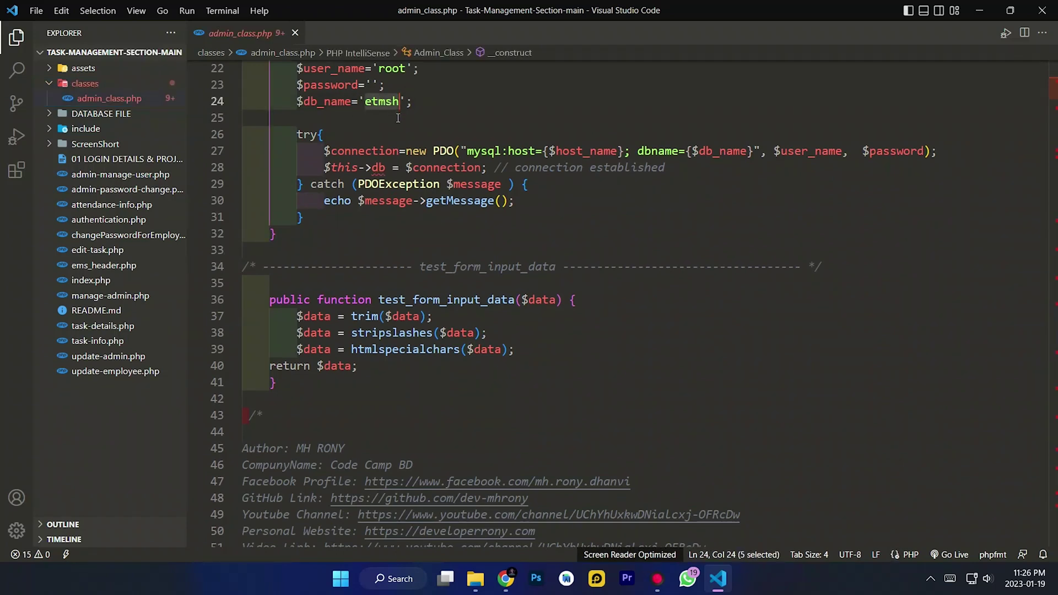
key(ctrl+v)
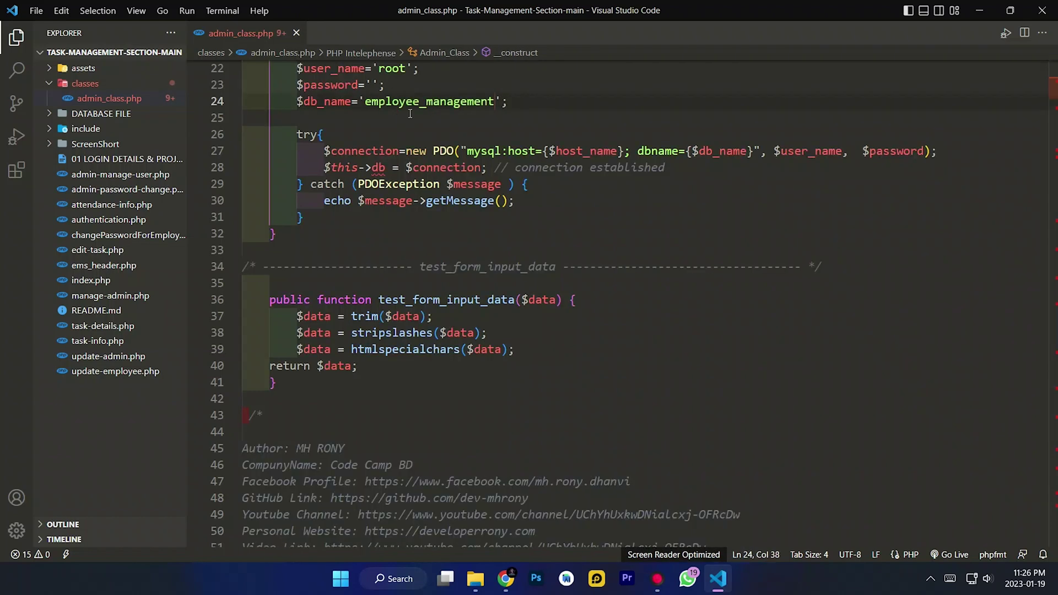
click(574, 111)
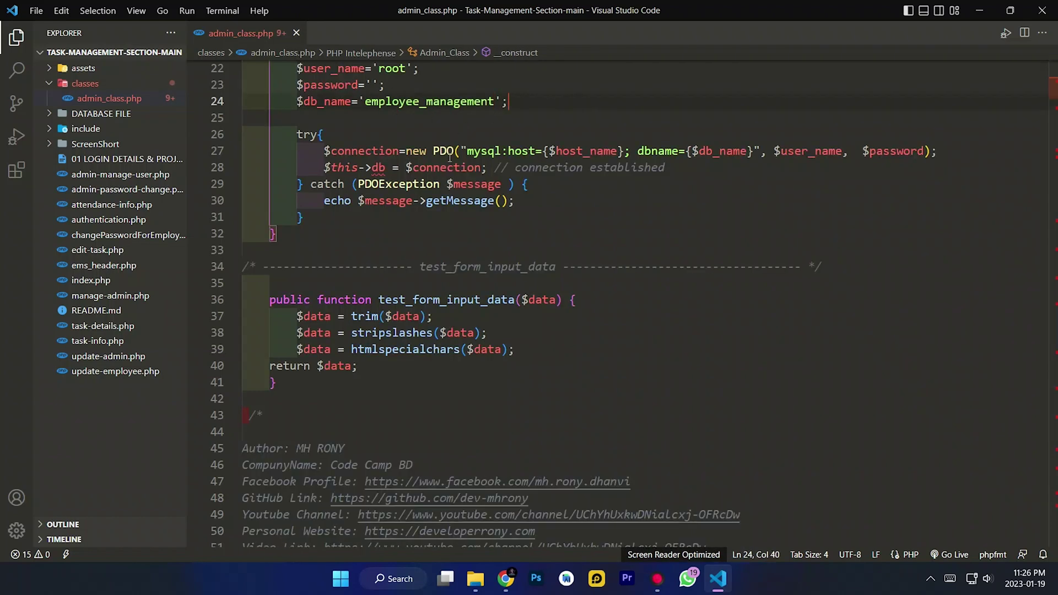
Save and close admin_class.php, minimize VS Code, close Explorer, and restore Chrome
click(35, 12)
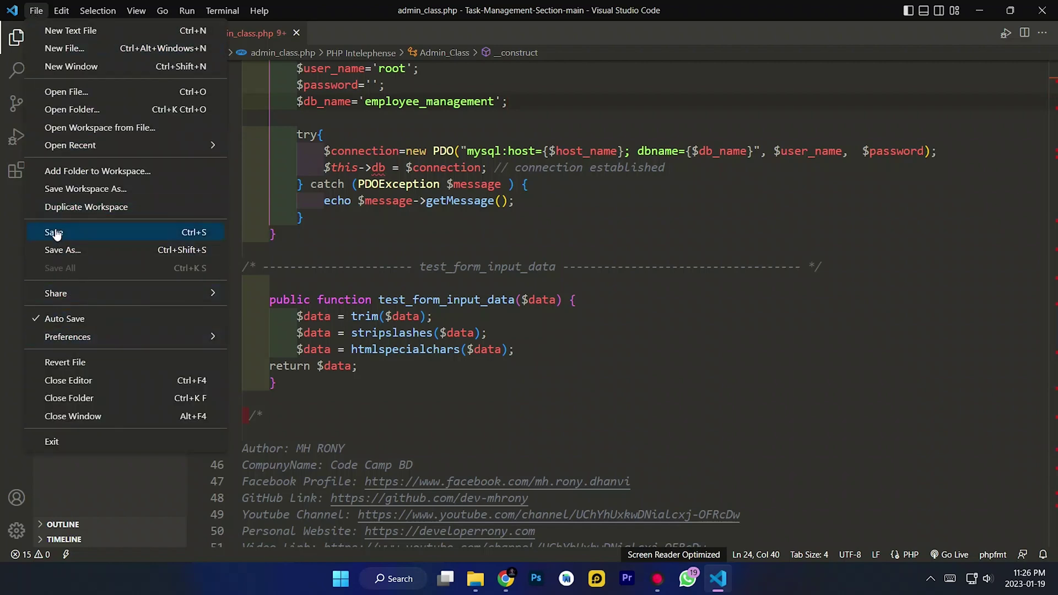
click(54, 232)
click(296, 34)
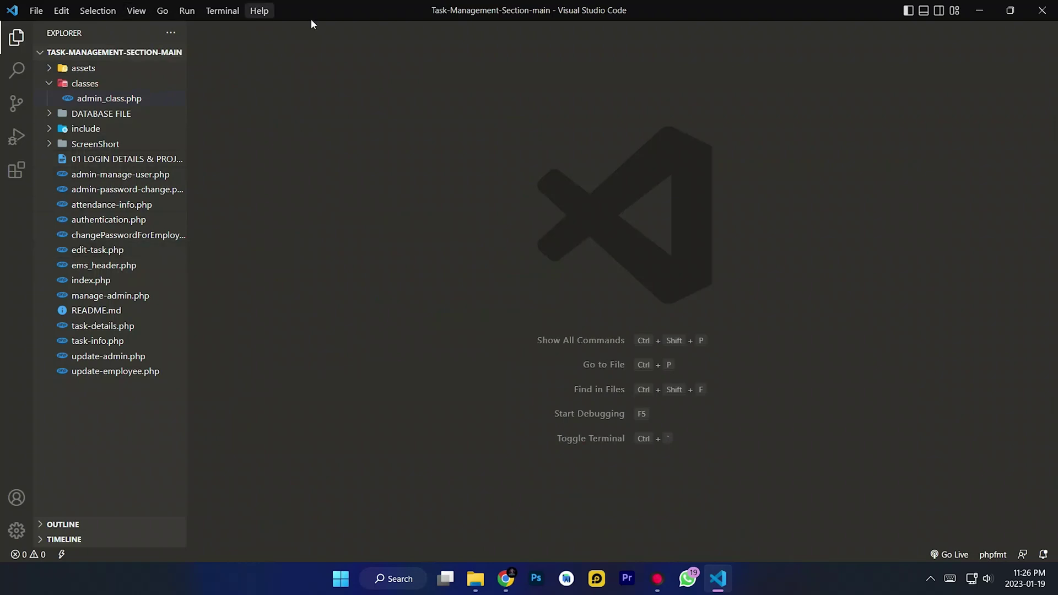
click(979, 6)
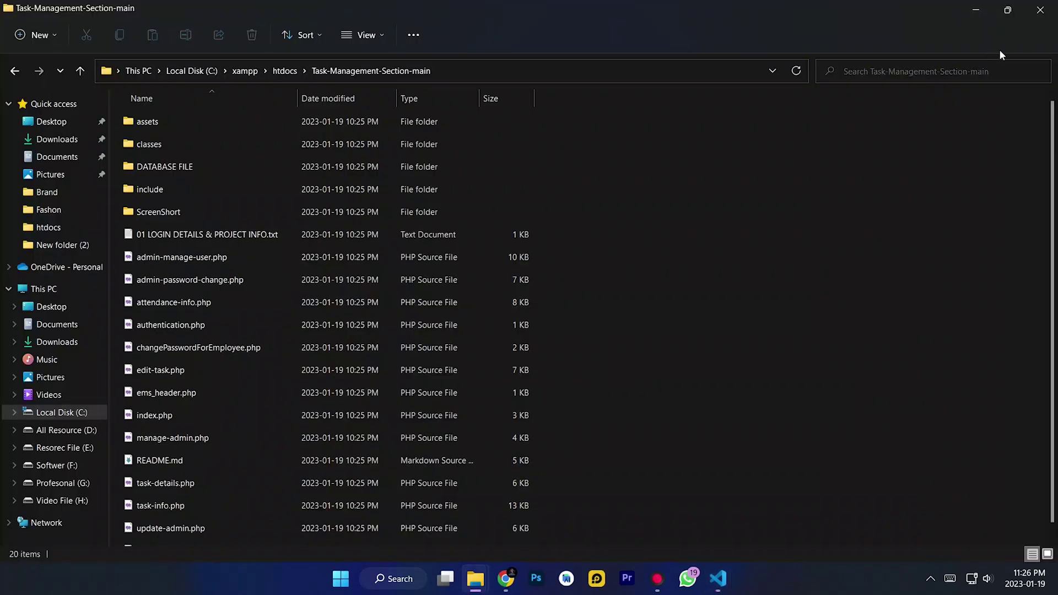
click(1041, 9)
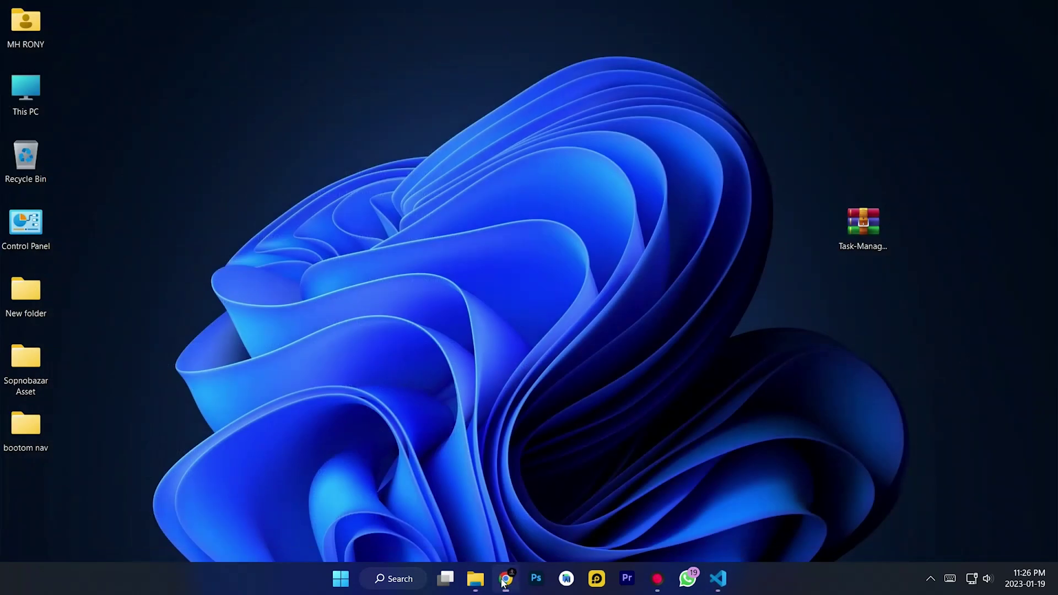
click(507, 578)
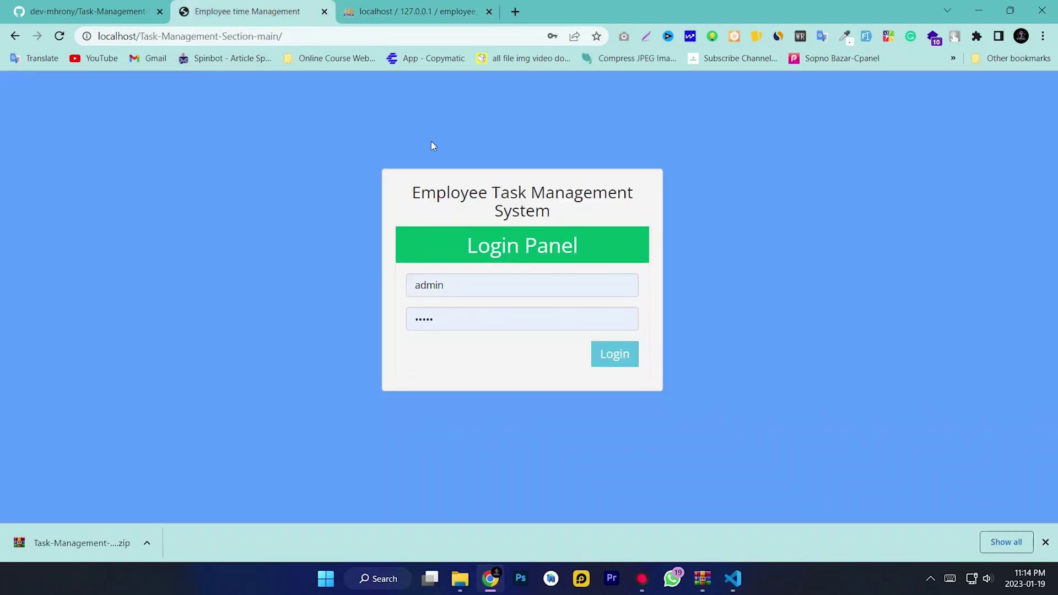
Log in as admin with a retyped username and password, then dismiss Chrome's update-password prompt
drag(453, 301, 346, 295)
click(364, 290)
drag(449, 285, 403, 289)
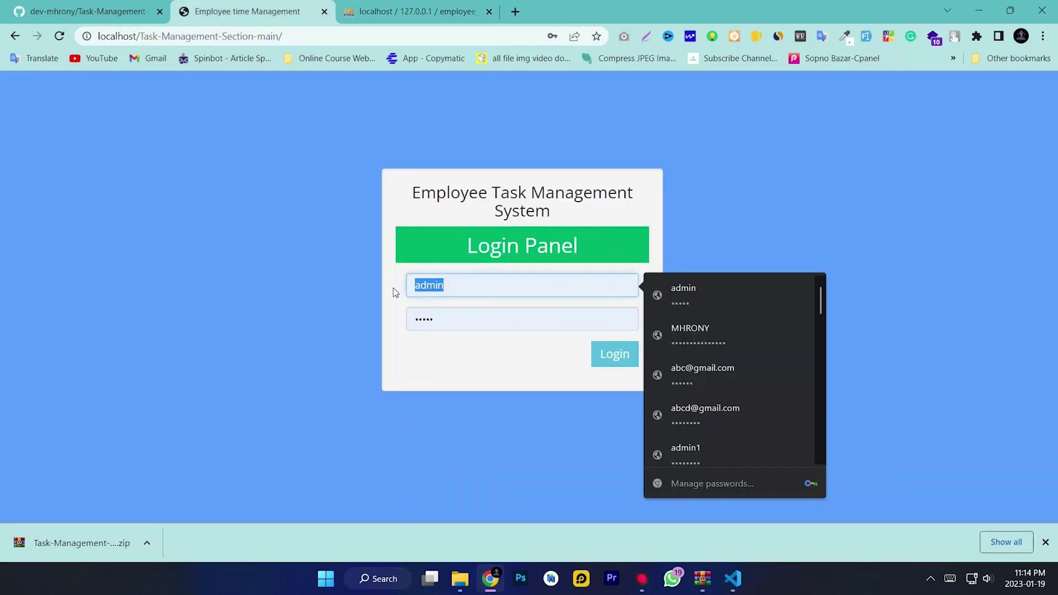
drag(485, 286, 376, 284)
text(a)
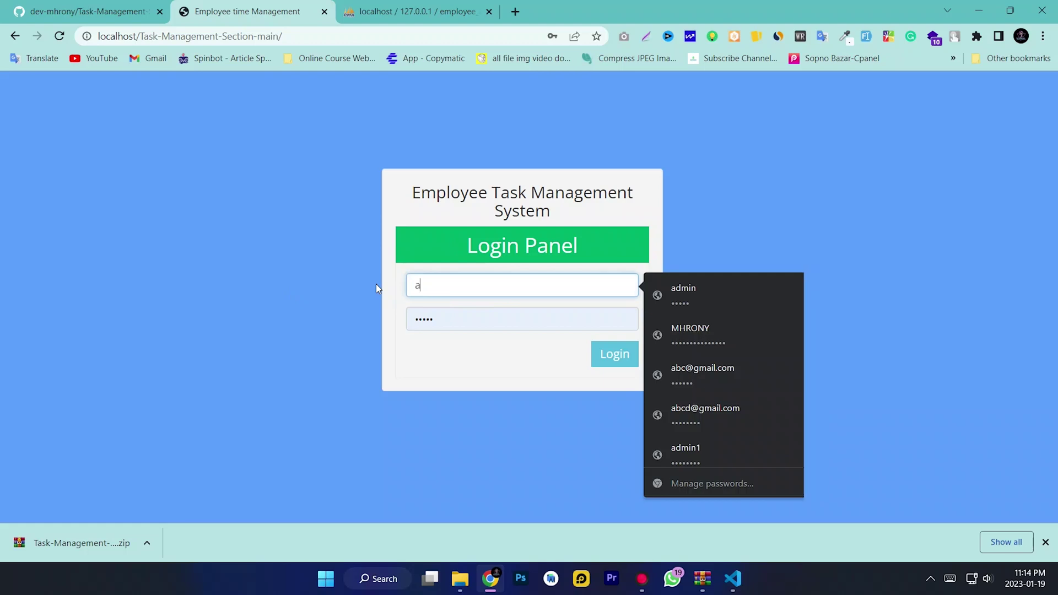
text(dmin)
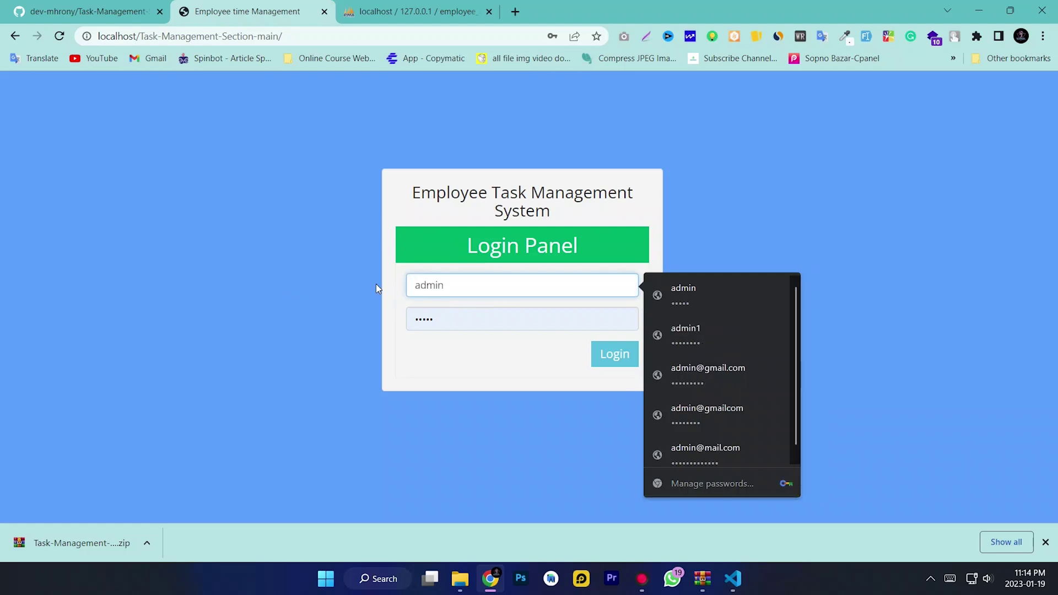
drag(449, 313, 390, 324)
key(BackSpace)
text(a)
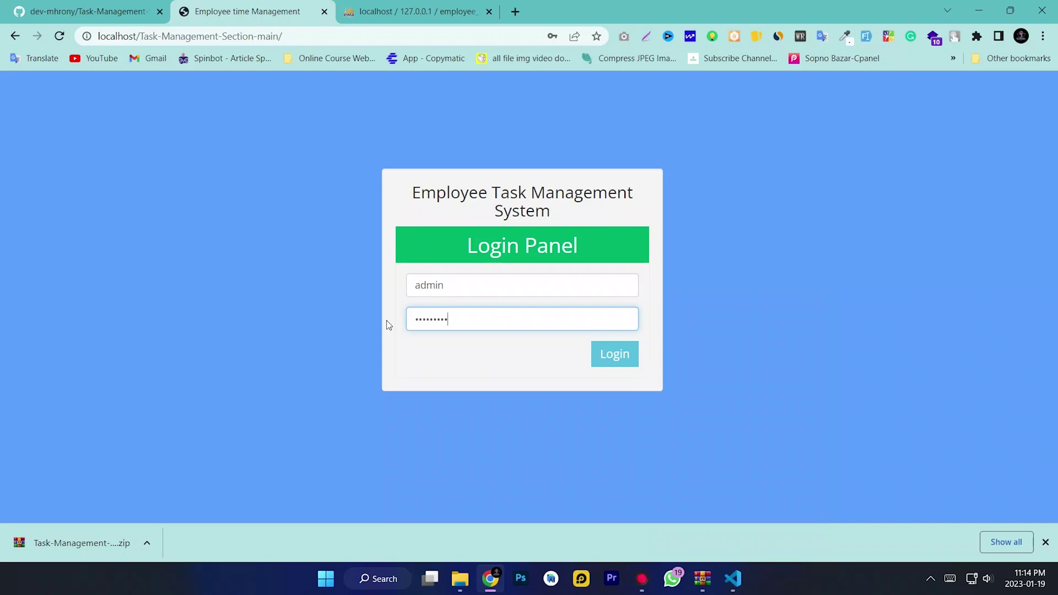
key(shift+Home)
click(312, 326)
click(609, 356)
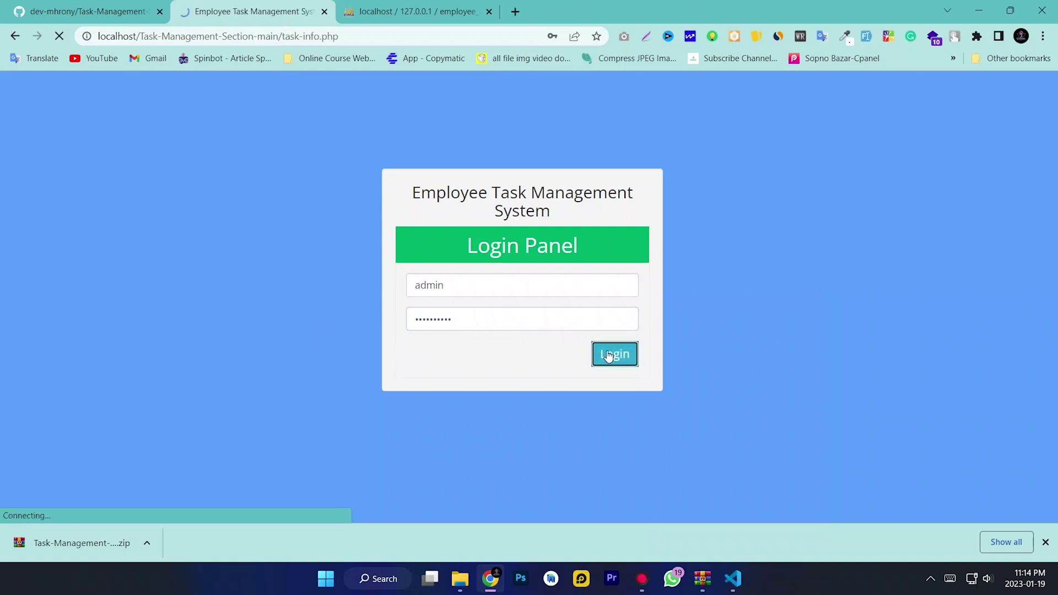
click(570, 236)
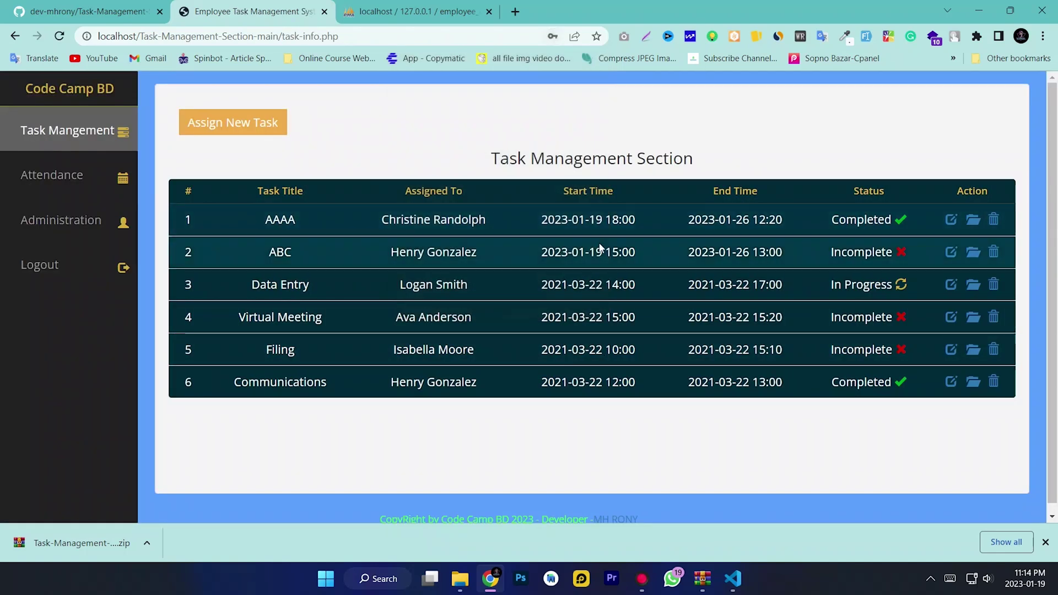
Scroll through the task list and open the Attendance records
scroll(217, 267, down, 1)
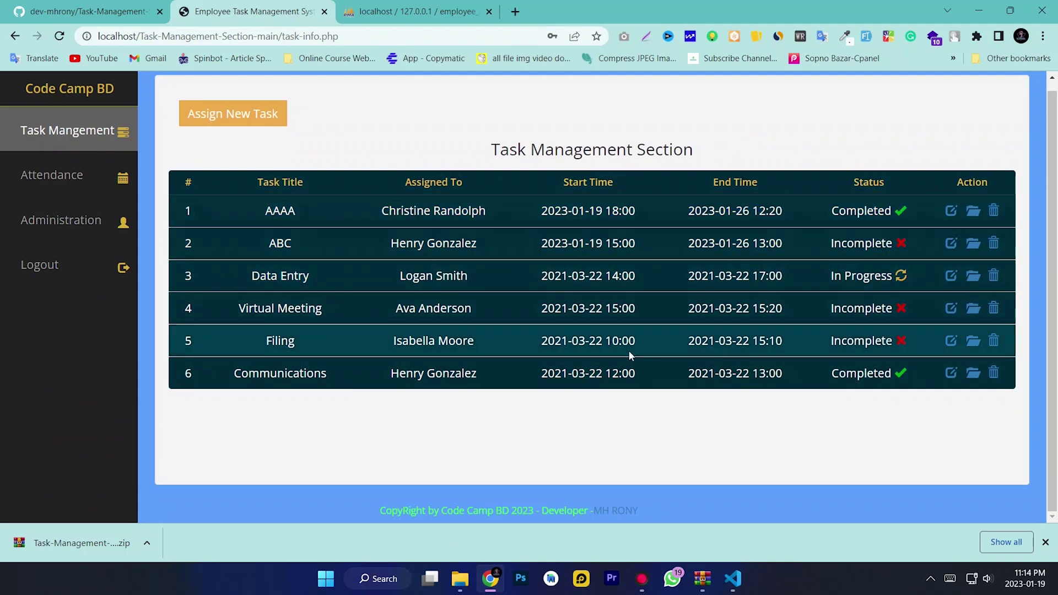
drag(554, 216, 637, 215)
click(634, 242)
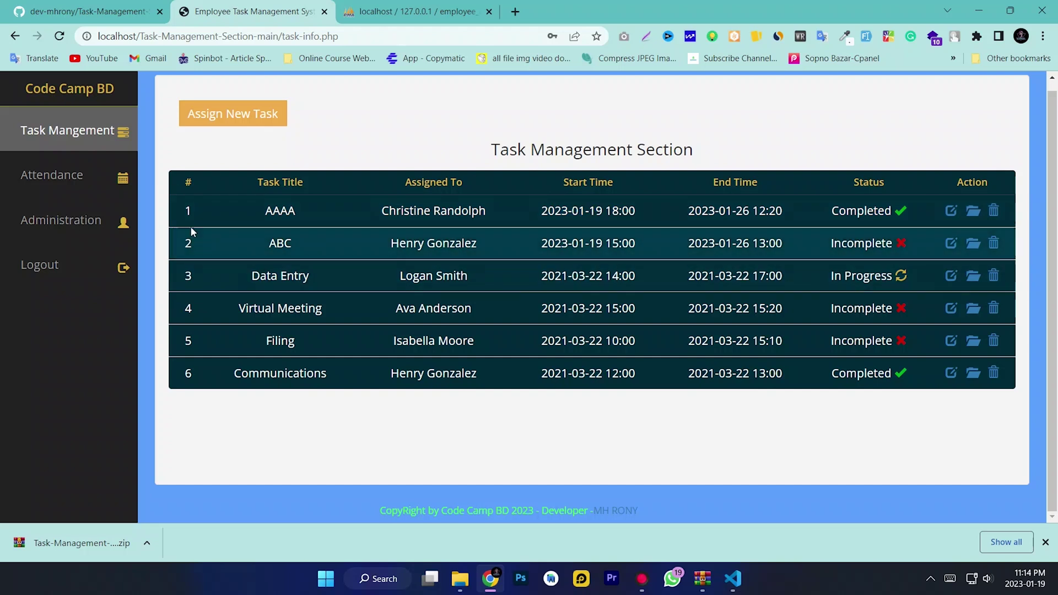
click(67, 174)
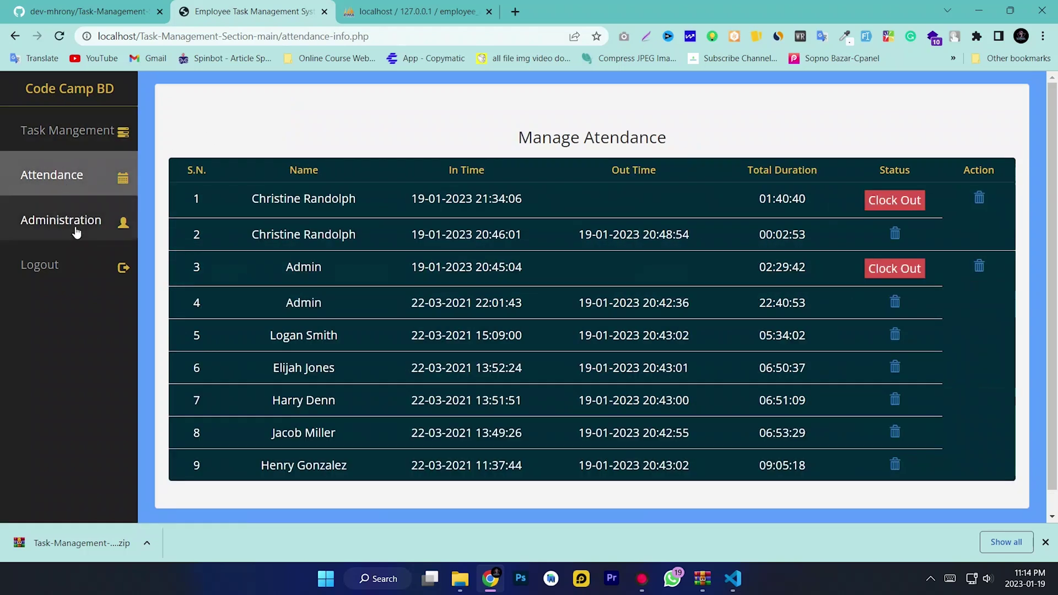
drag(351, 200, 515, 385)
click(334, 339)
Look over the Administration page's admin account details, then return to the task list
click(97, 227)
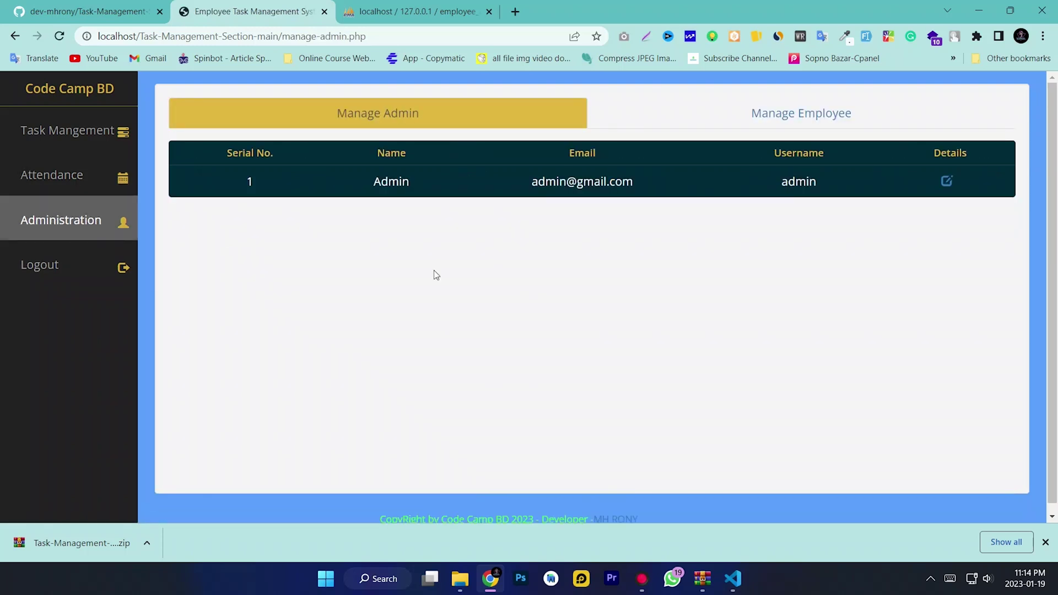
drag(435, 178, 649, 175)
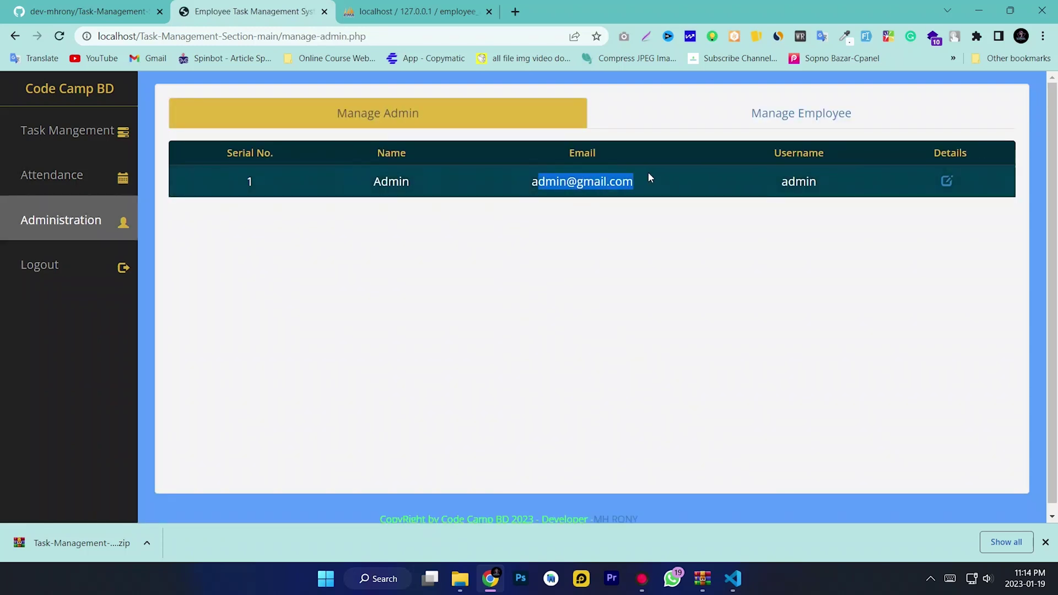
click(347, 309)
click(64, 130)
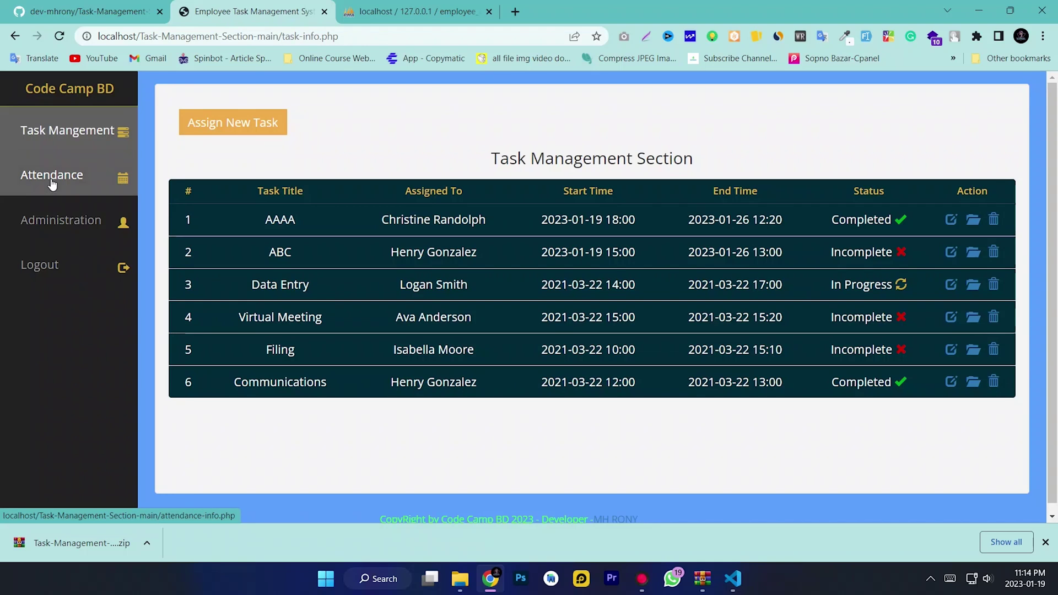
Open Administration's Manage Employee list showing the ten employee accounts
click(59, 218)
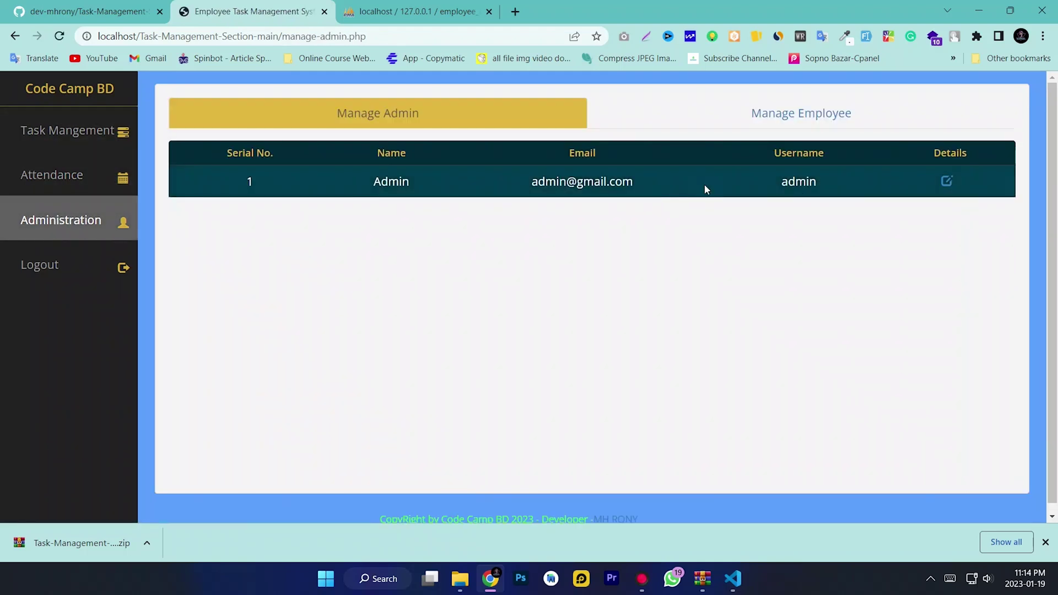
click(770, 118)
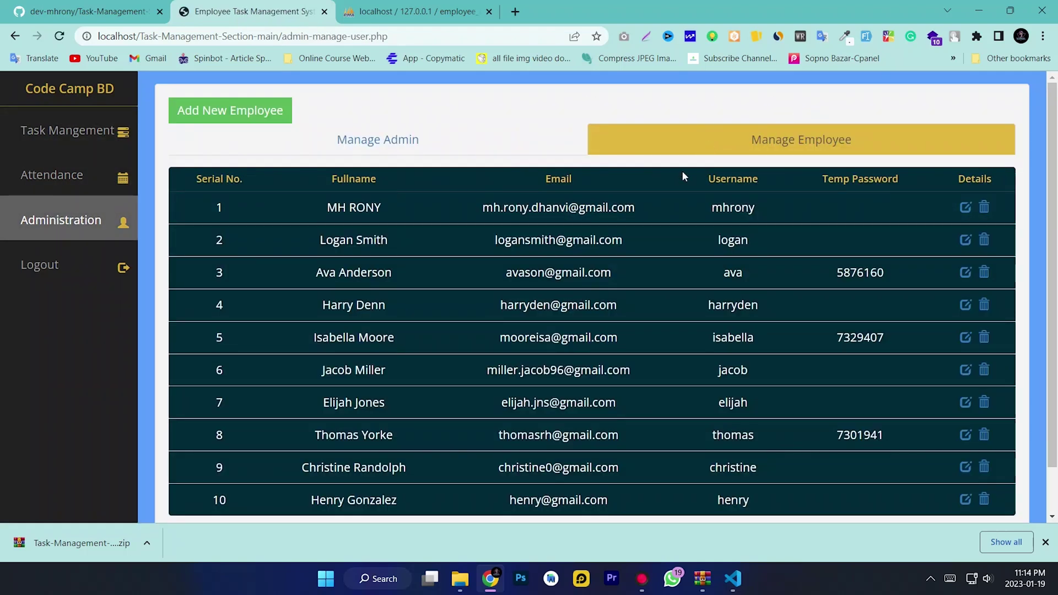
drag(428, 194, 474, 212)
click(665, 212)
Delete the first employee's record from the Manage Employee list
double_click(724, 208)
click(728, 208)
click(984, 207)
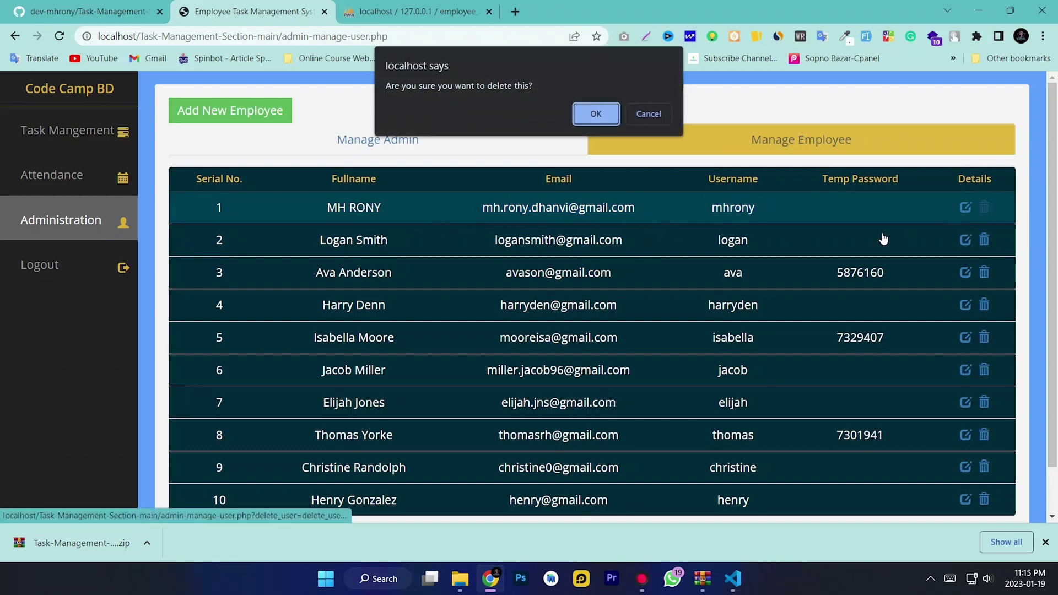
click(579, 114)
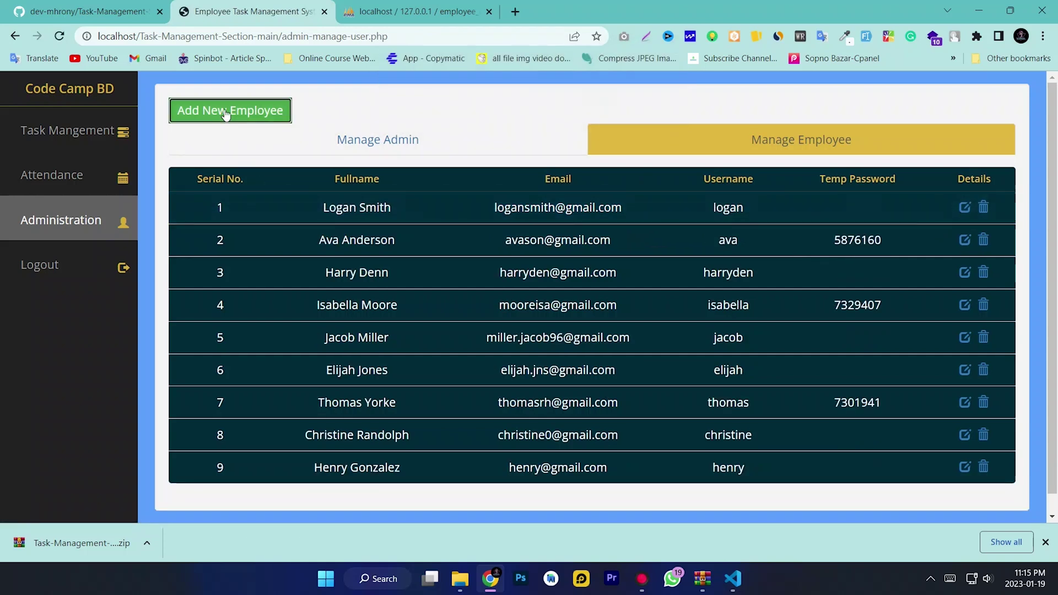
Add employee Code Camp BD with username codecampbd and a test e-mail address
click(225, 113)
click(511, 173)
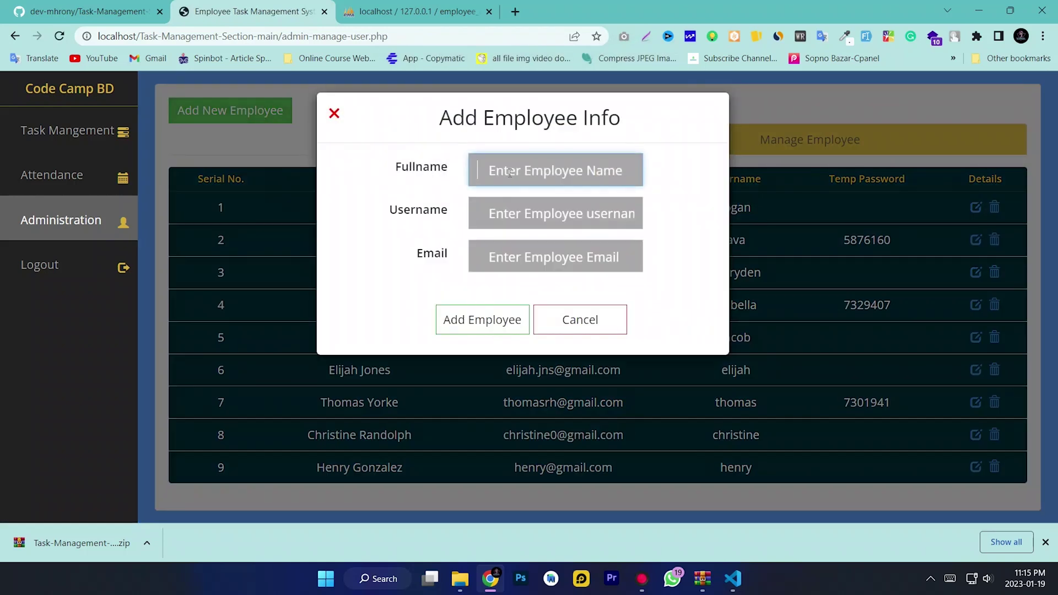
text(Code Camp BD)
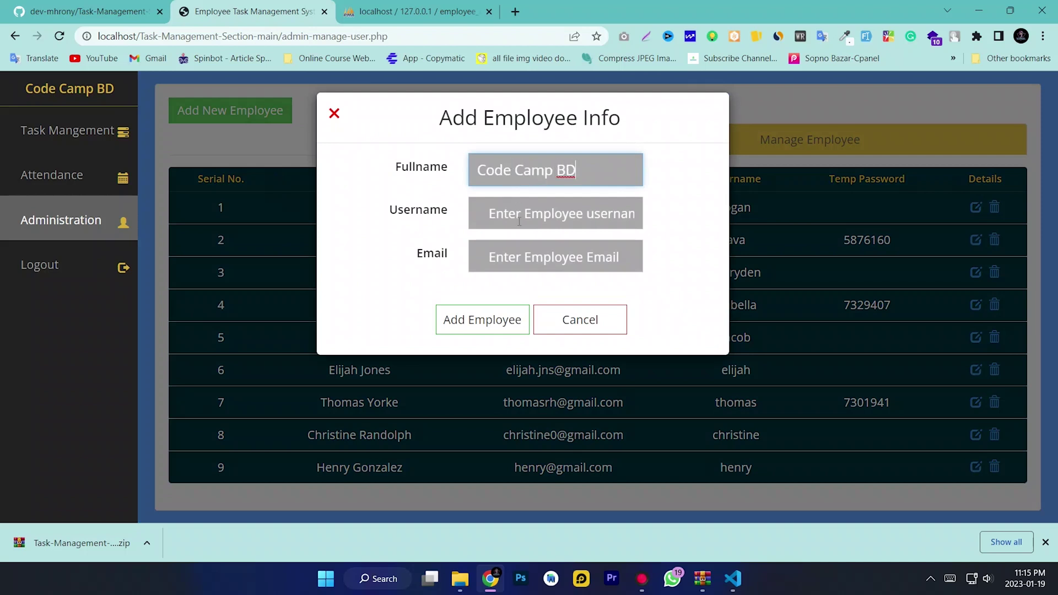
click(483, 200)
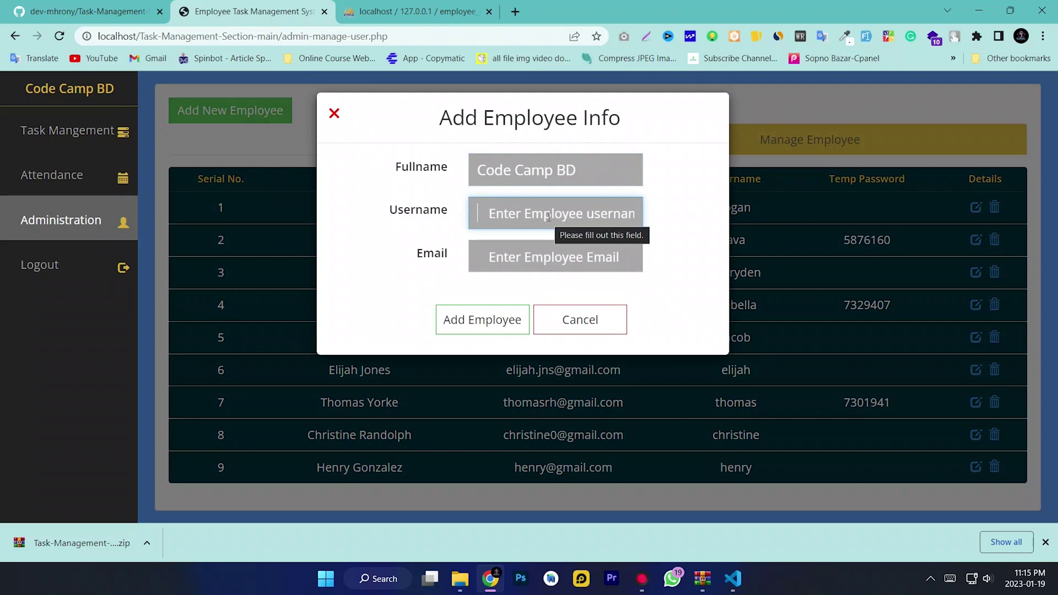
text(code)
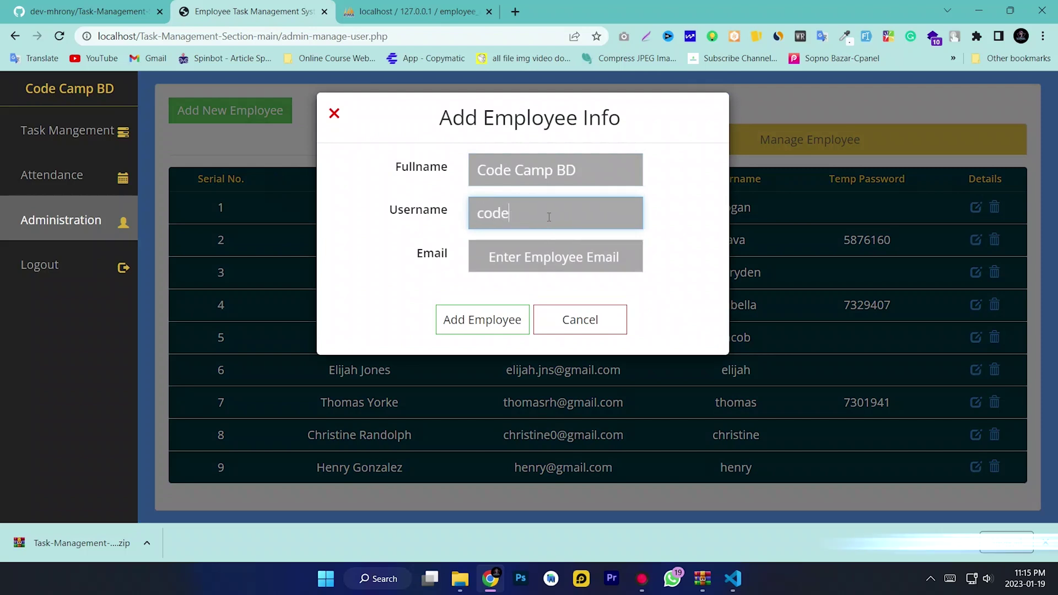
text(campbd)
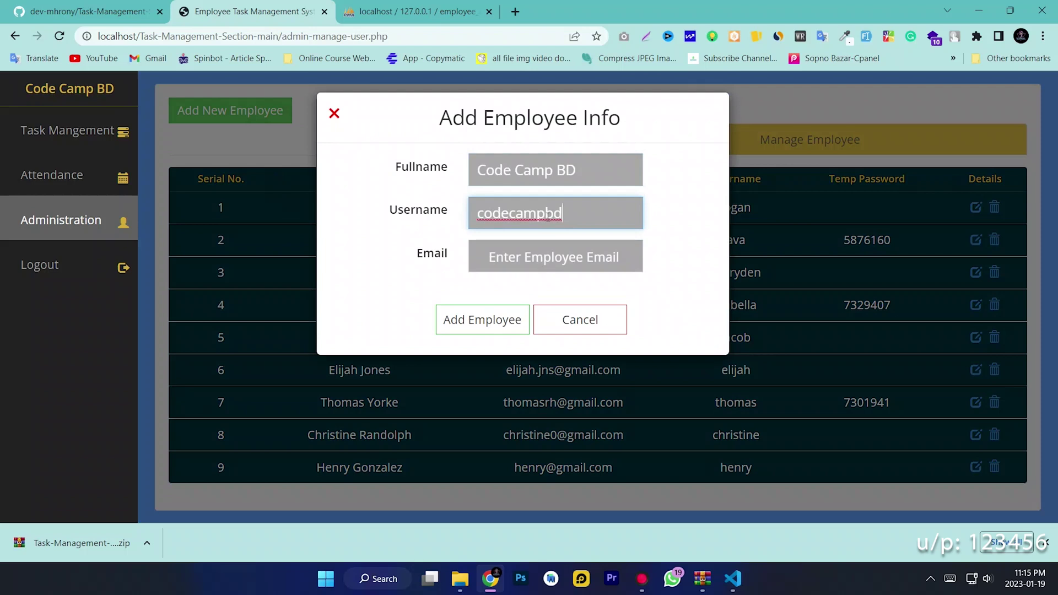
click(545, 258)
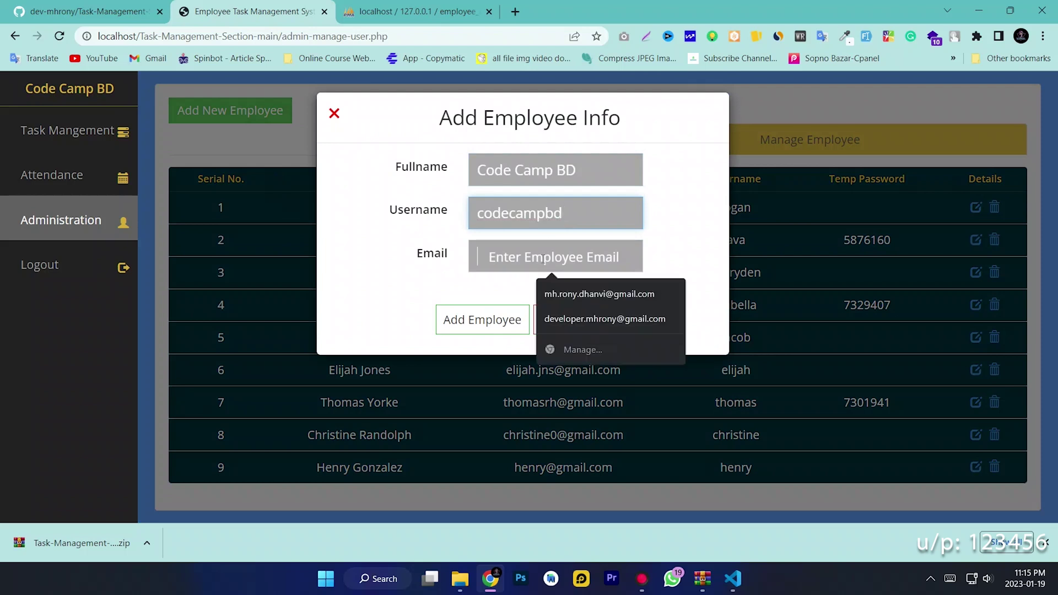
text(d)
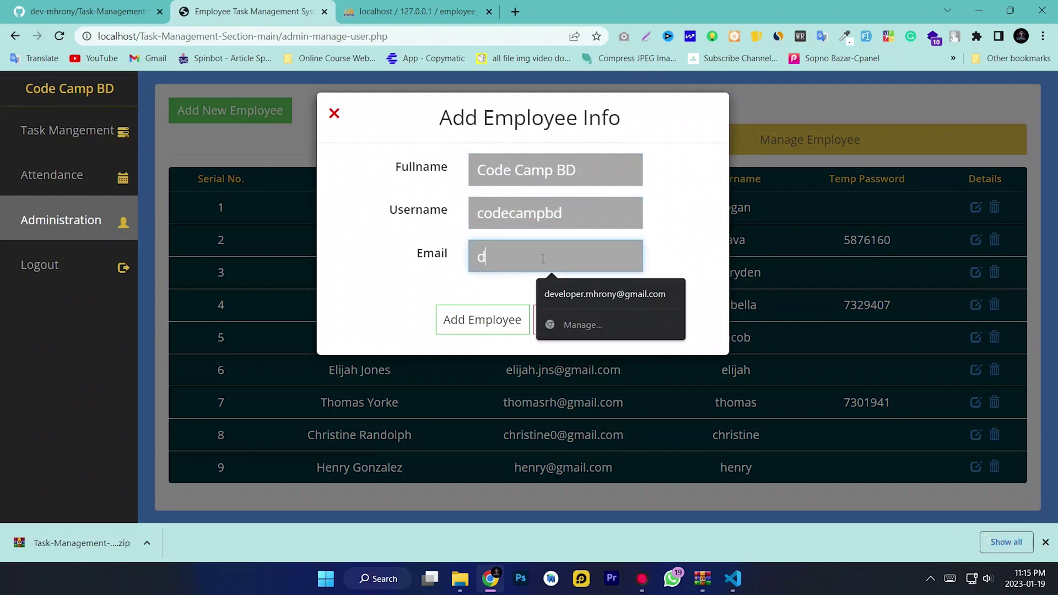
key(BackSpace)
text(c)
key(BackSpace)
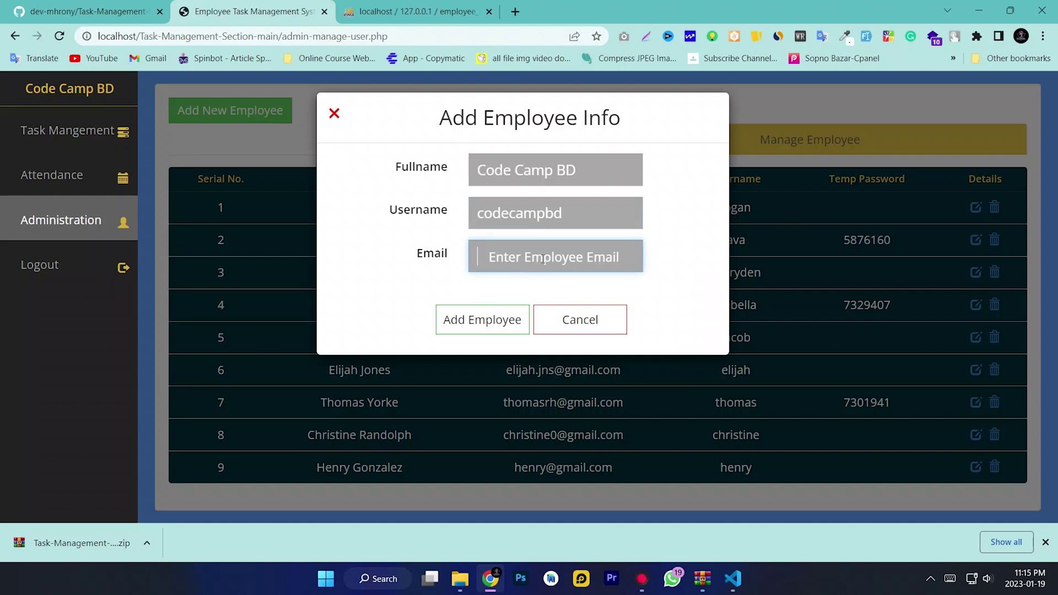
text(tes)
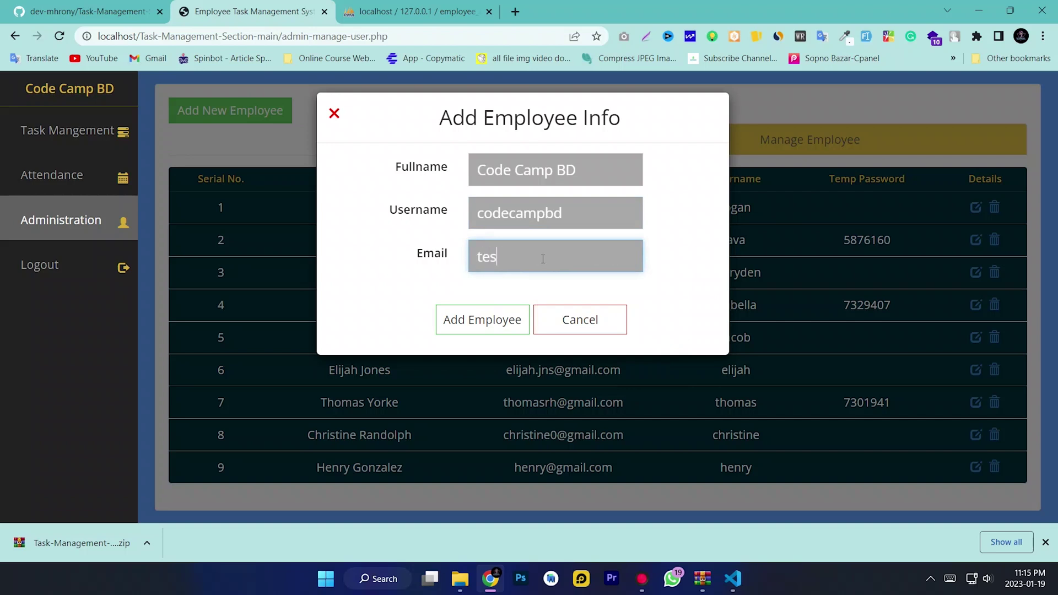
text(t@gmail.com)
click(482, 326)
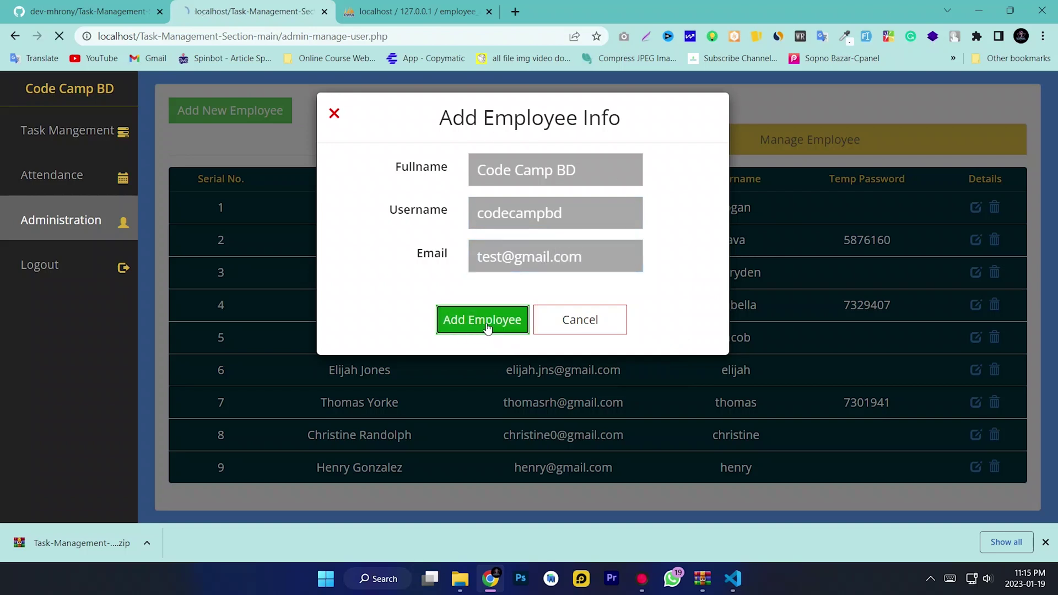
Copy the new employee's temporary password and log out of the admin account
drag(893, 212, 837, 210)
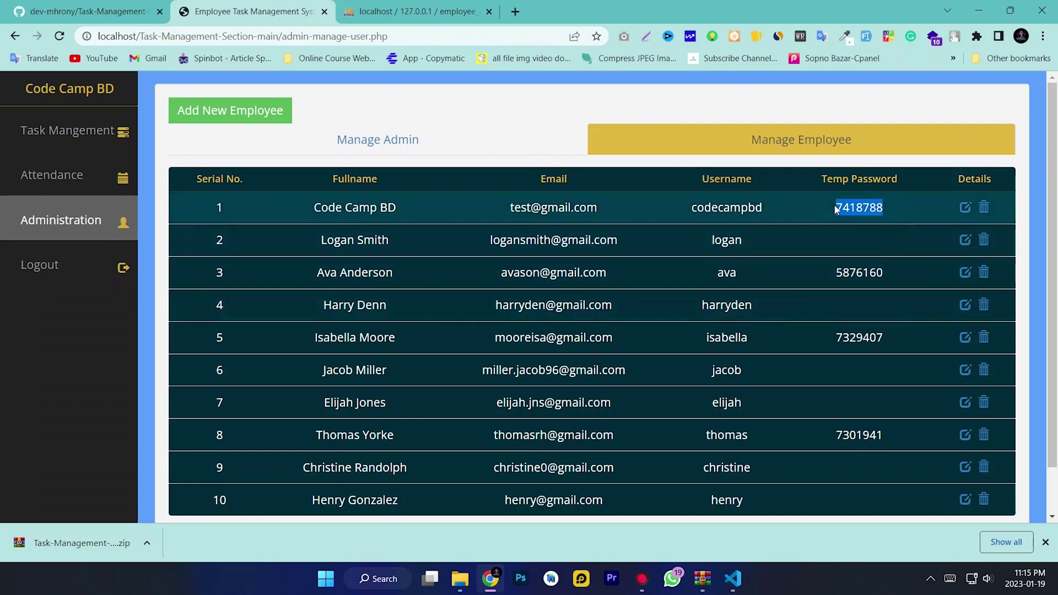
right_click(859, 220)
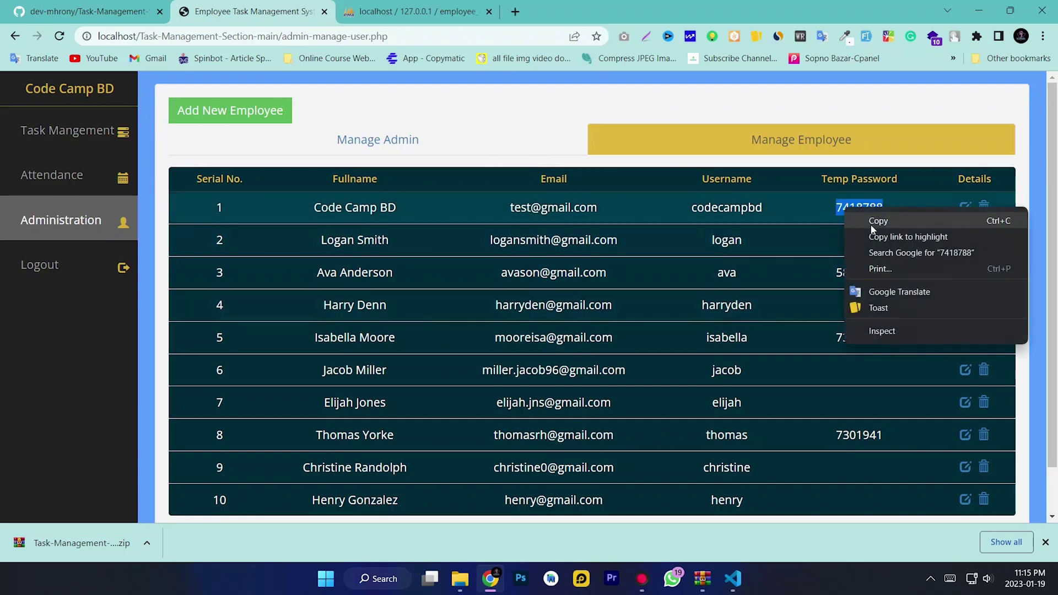
click(888, 219)
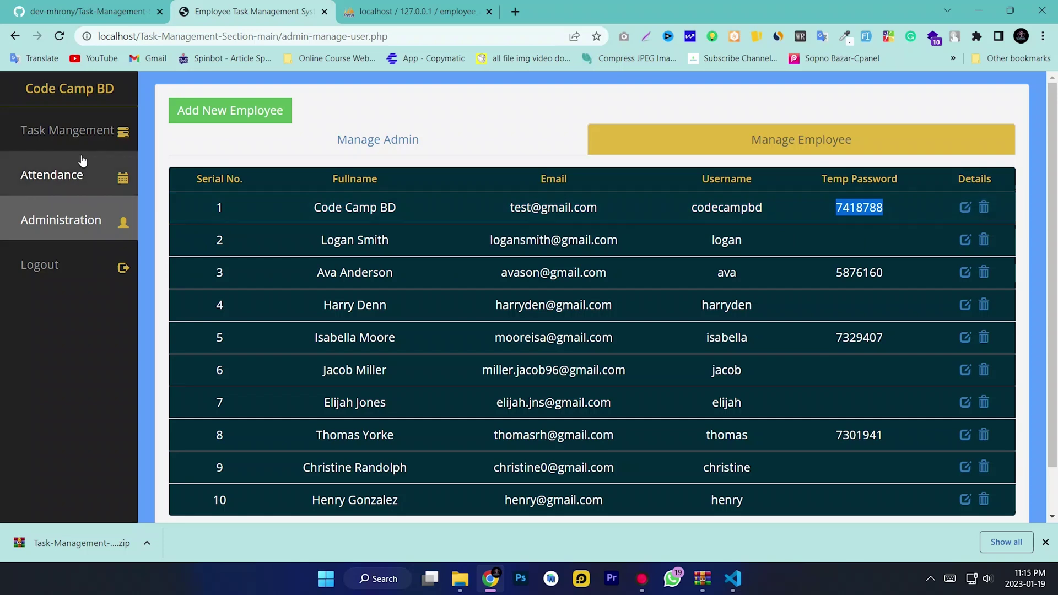
click(67, 130)
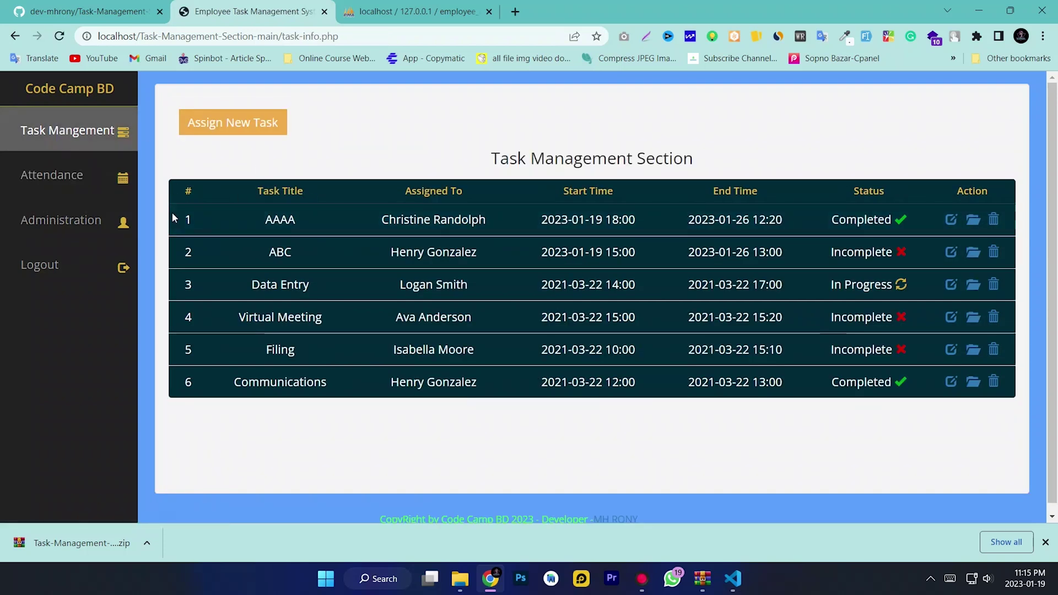
click(59, 267)
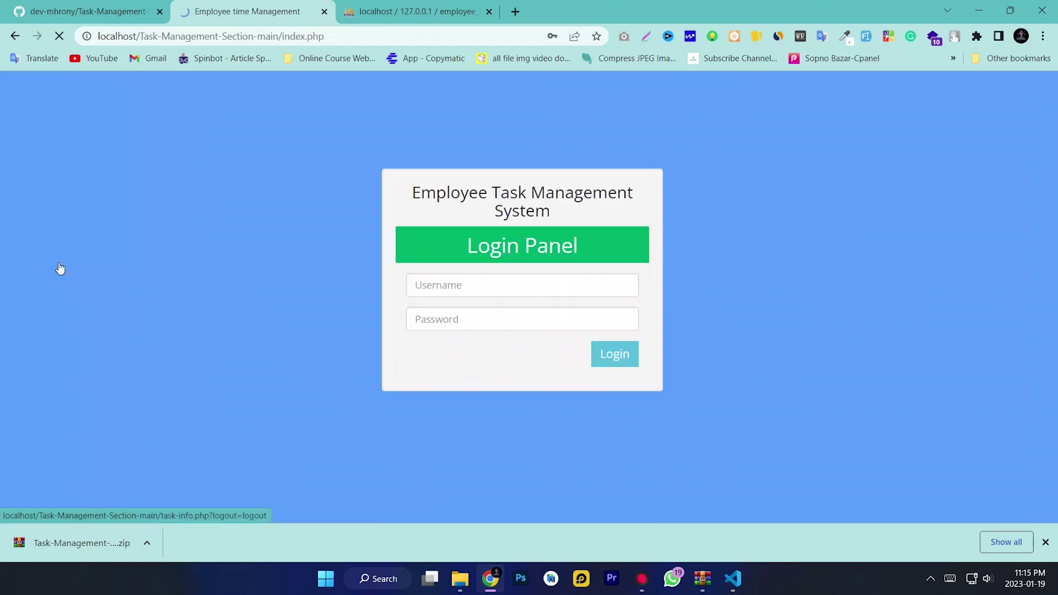
Log in as codecampbd using the pasted temporary password
click(464, 283)
drag(430, 282, 408, 284)
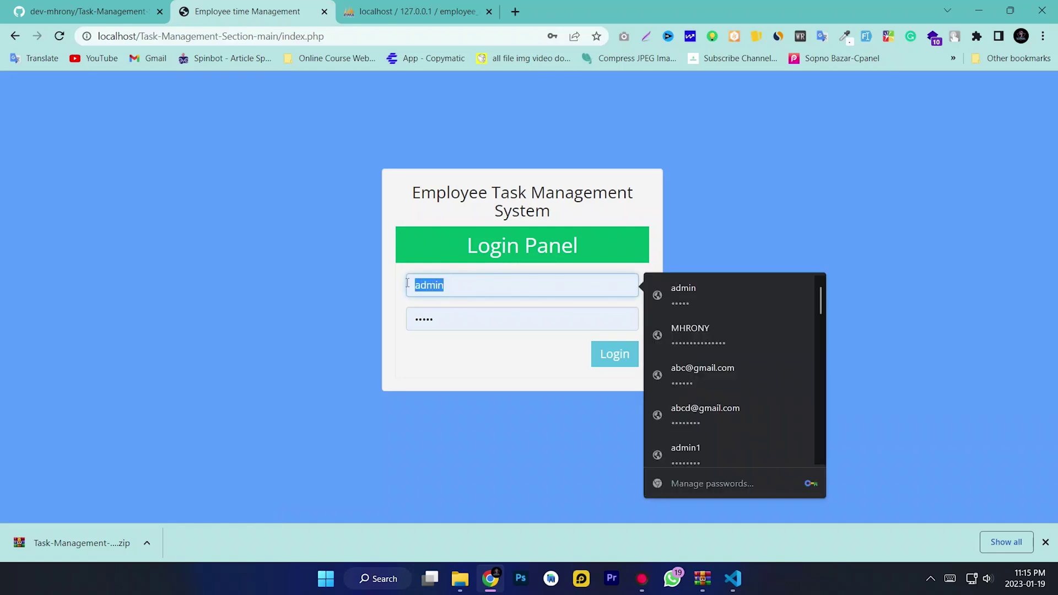
text(codecampbd)
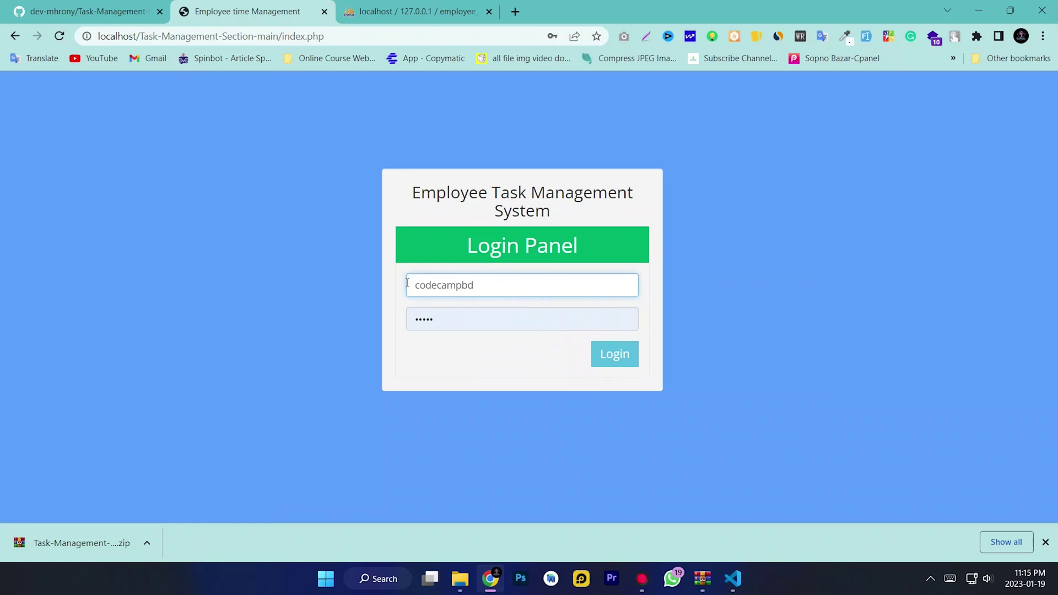
double_click(426, 319)
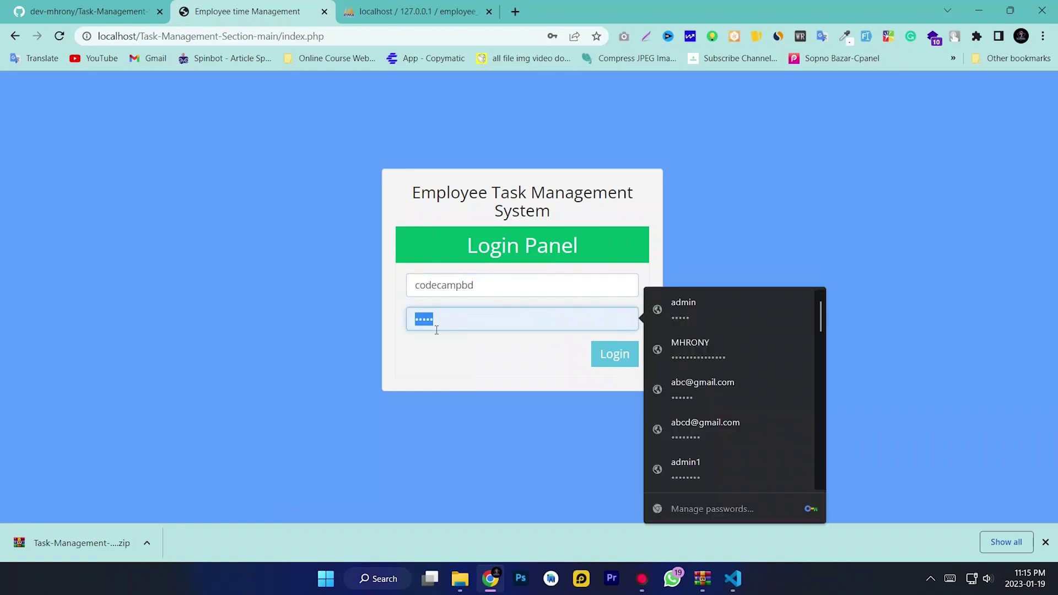
key(BackSpace)
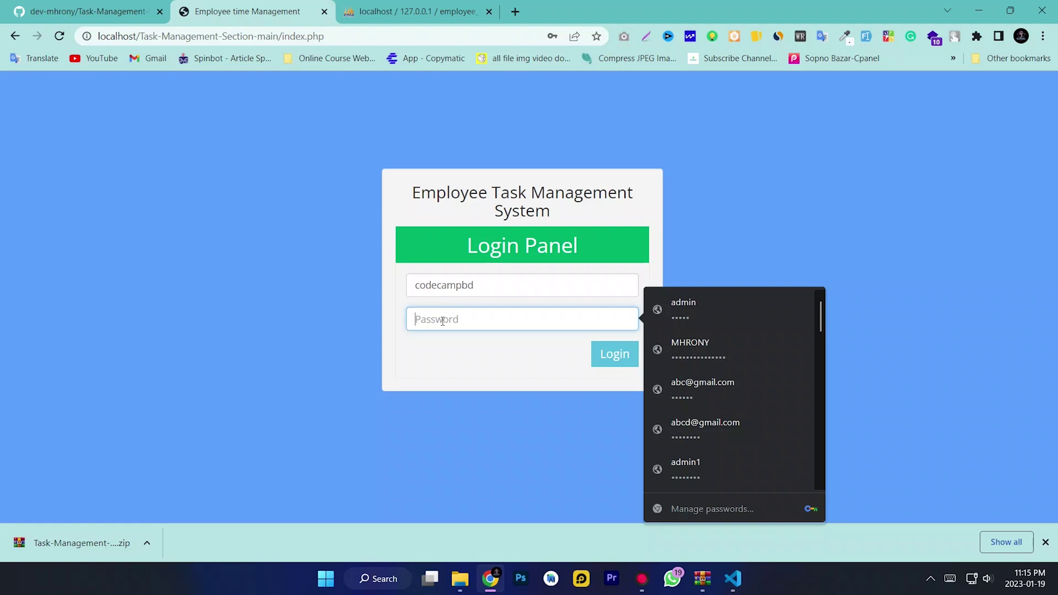
right_click(442, 321)
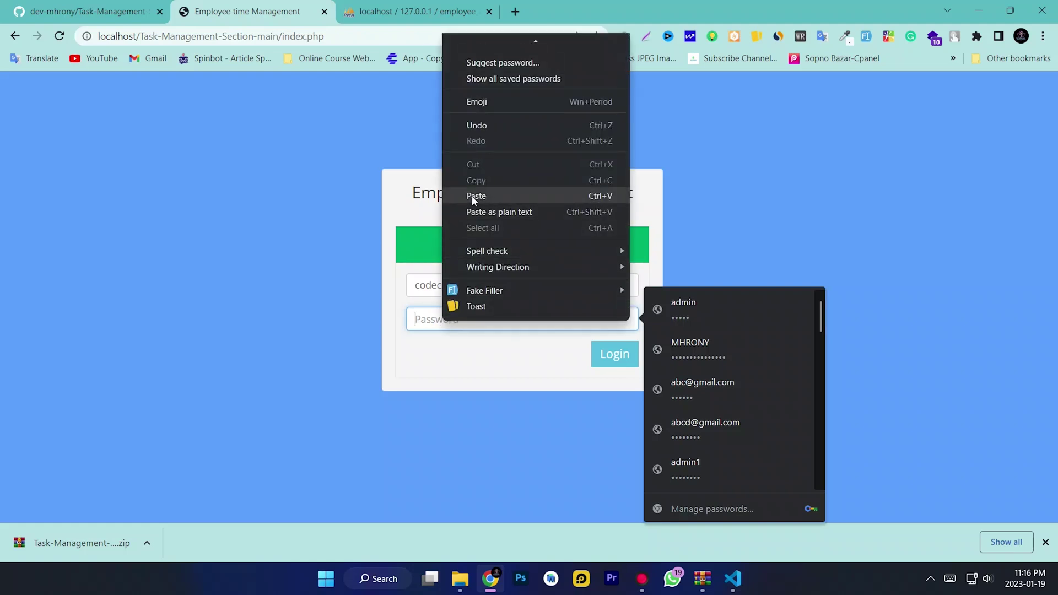
click(474, 197)
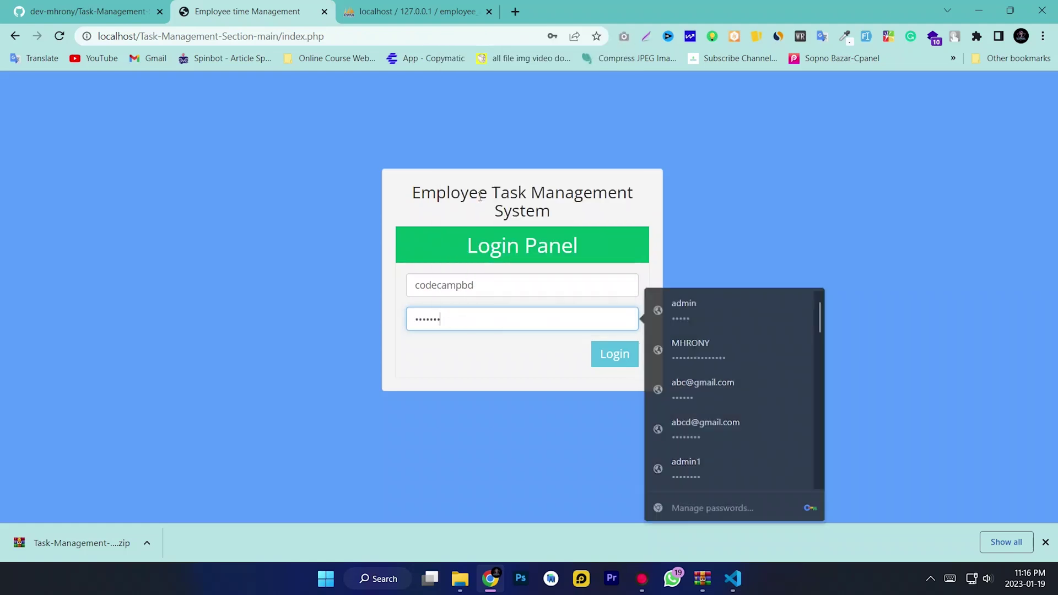
click(611, 359)
click(526, 257)
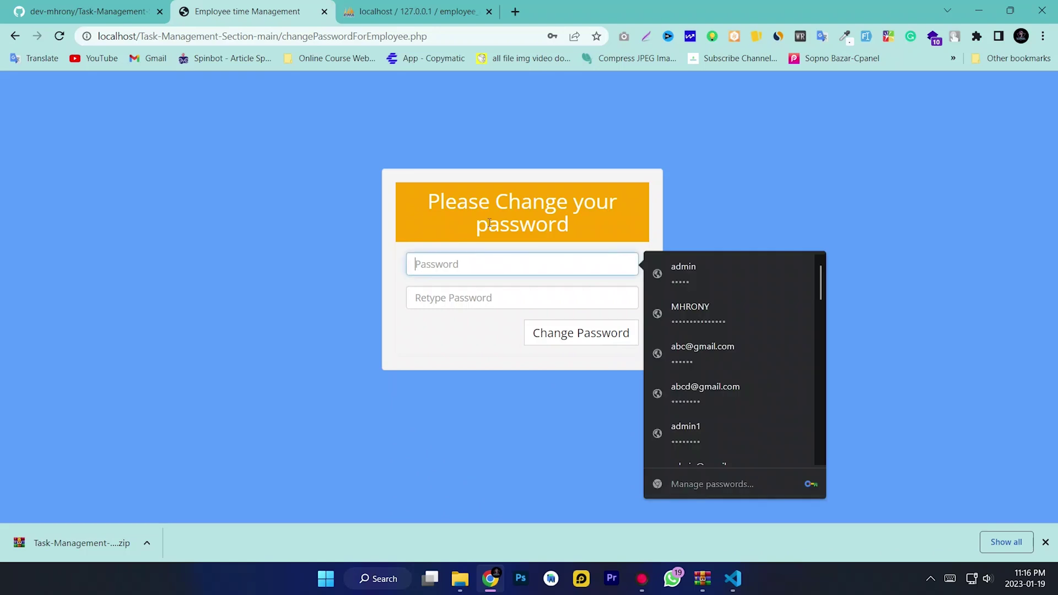
Enter and confirm a new password for the employee, then submit the change
triple_click(426, 202)
click(487, 266)
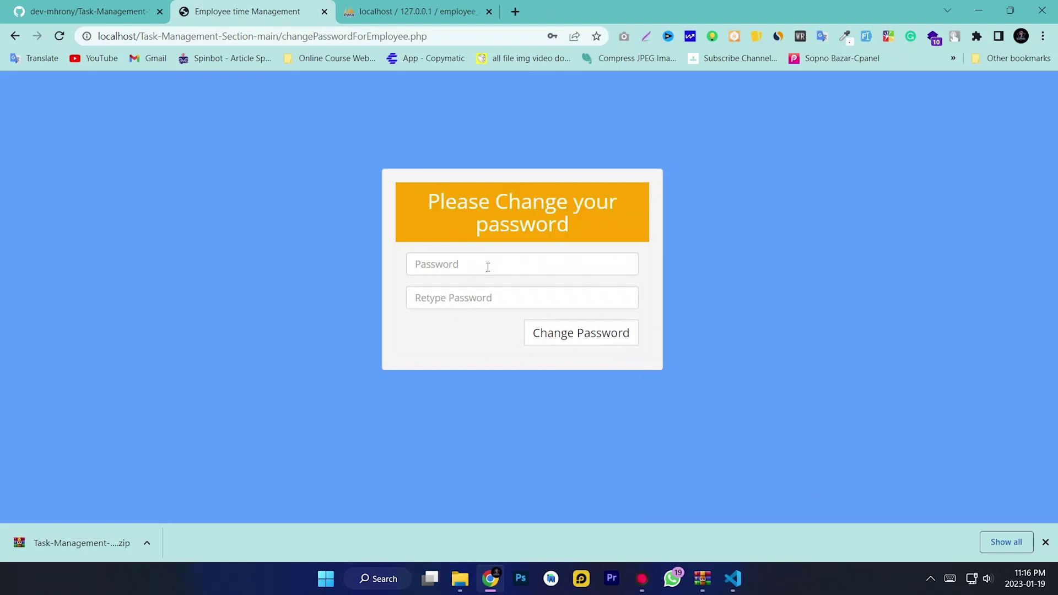
text(123)
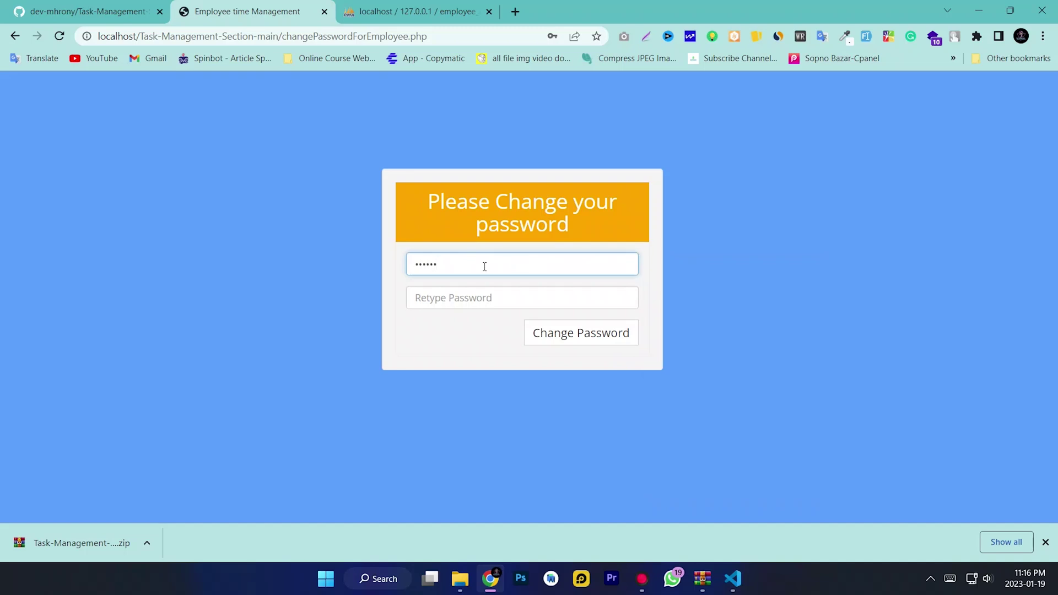
click(482, 296)
text(1)
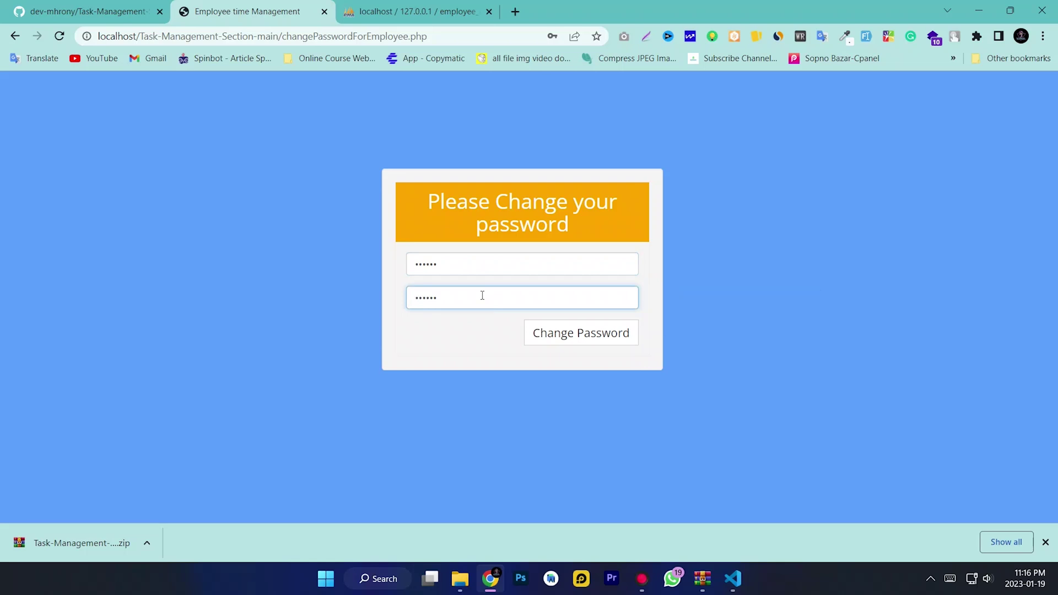
click(611, 333)
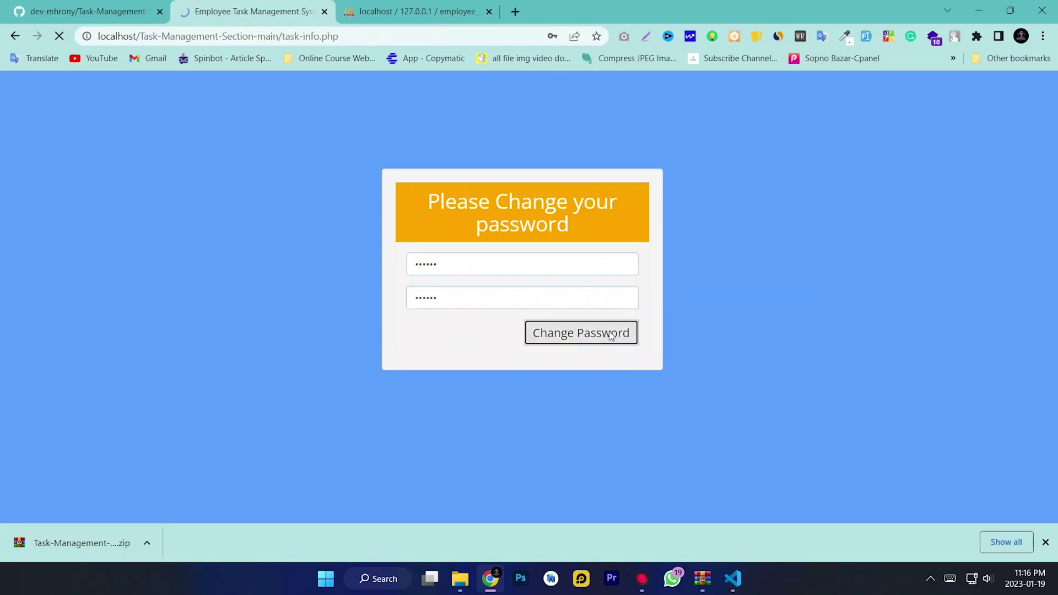
Dismiss Chrome's password prompts and open the employee's empty Attendance page
click(567, 232)
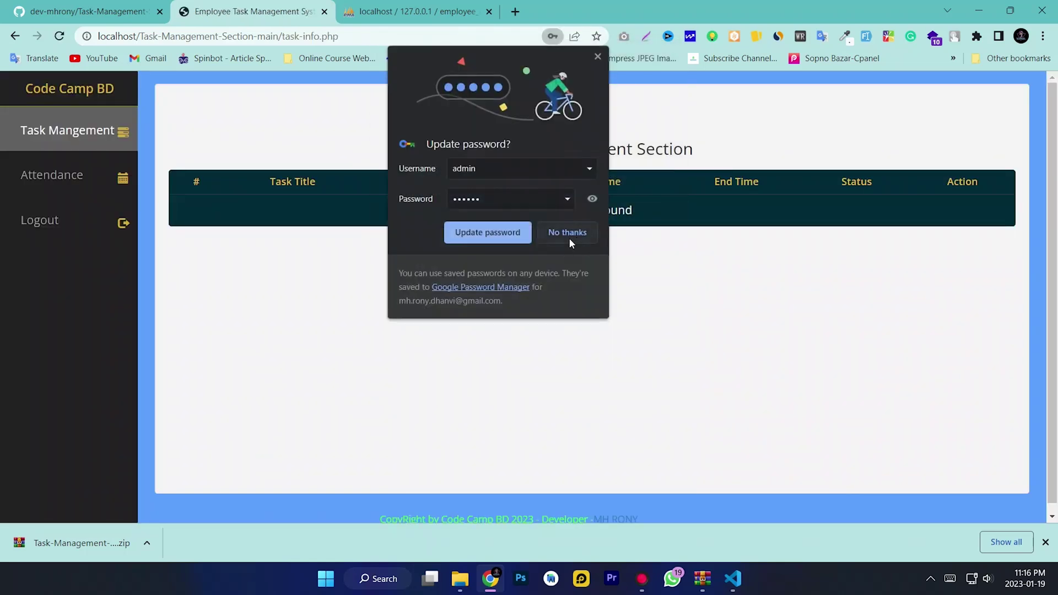
click(570, 240)
drag(694, 219, 264, 247)
click(71, 176)
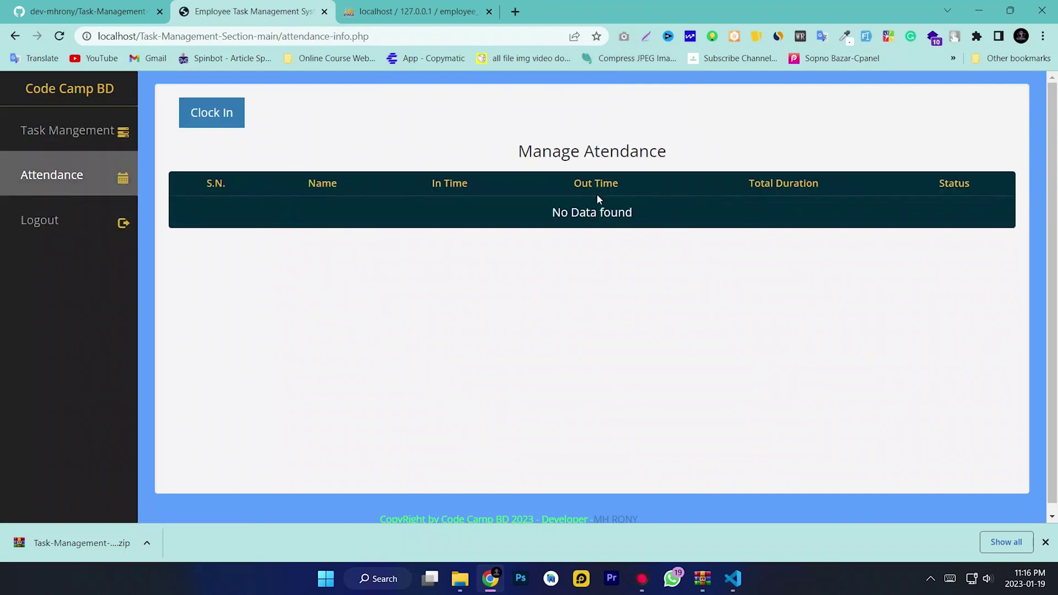
Log out of the employee account and log back in as admin
click(55, 220)
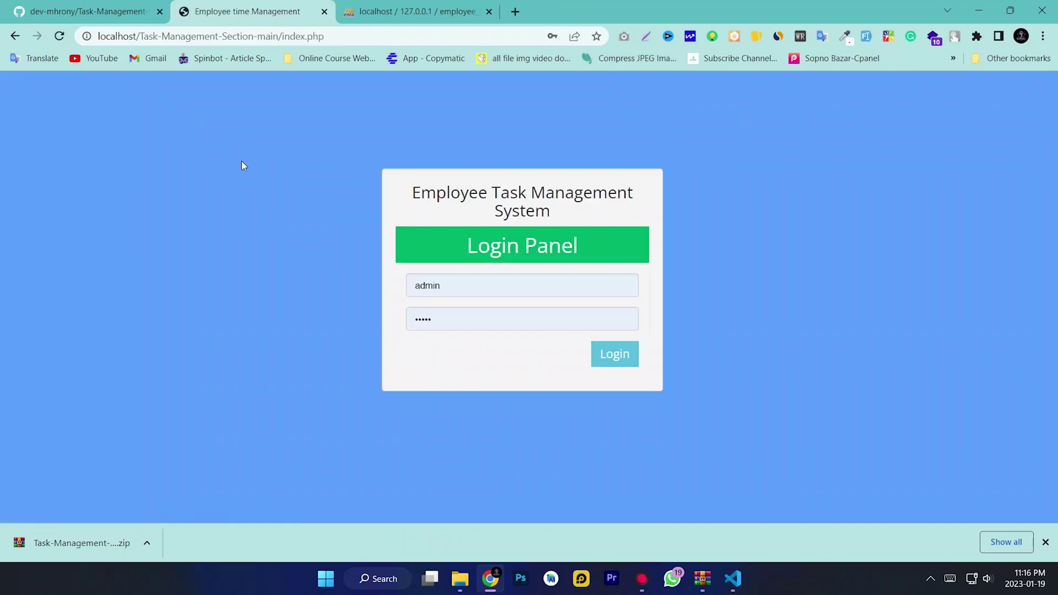
key(Tab)
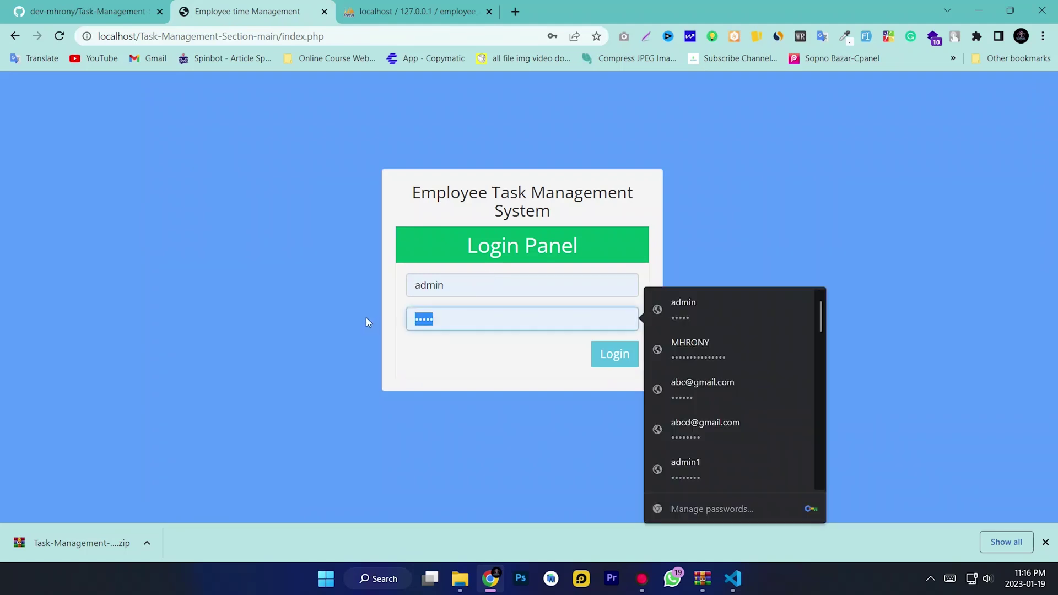
text(123456)
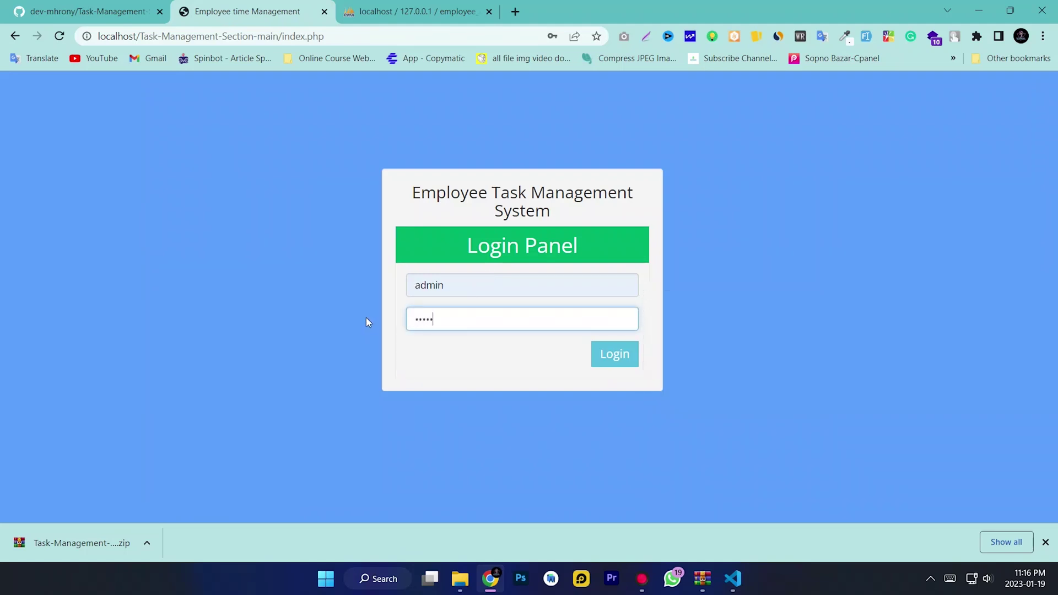
key(BackSpace)
key(BackSpace)
key(BackSpace)
key(BackSpace)
text(1234567890)
click(601, 355)
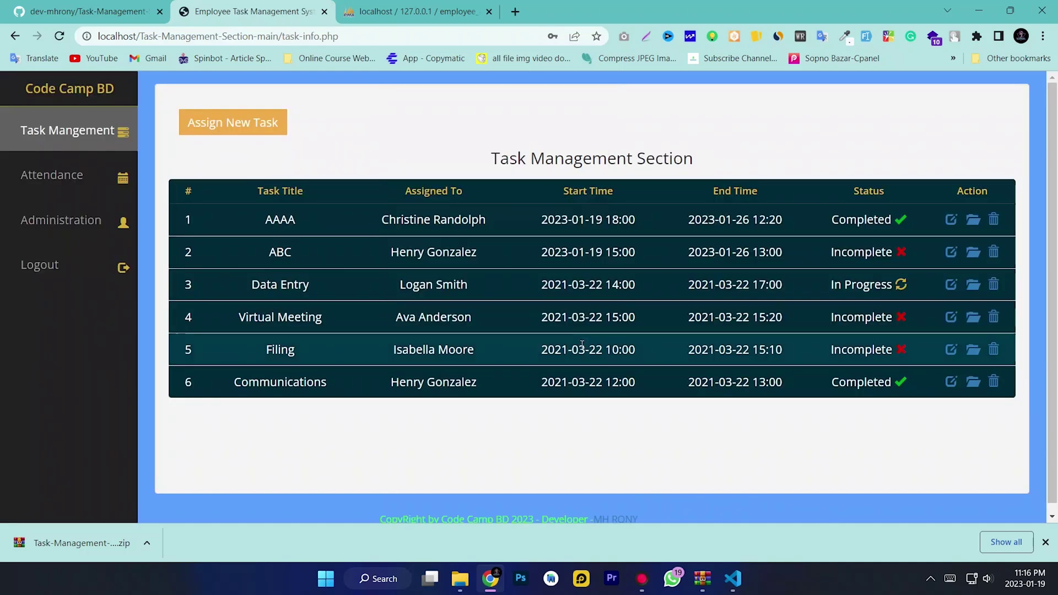
click(567, 233)
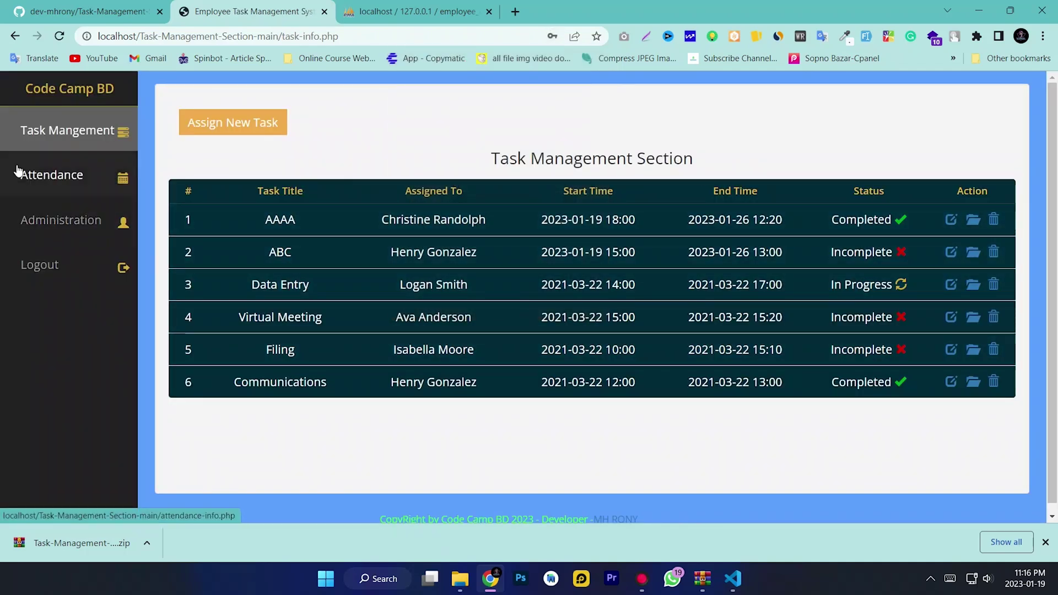
Check the Manage Employee list for Code Camp BD, then go back to Task Management
click(68, 227)
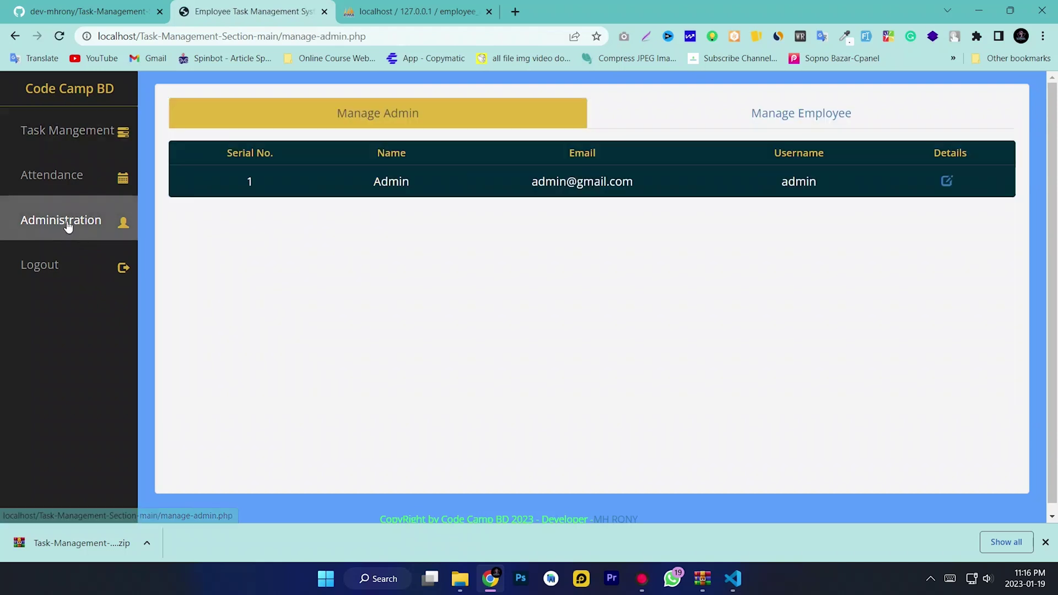
click(794, 117)
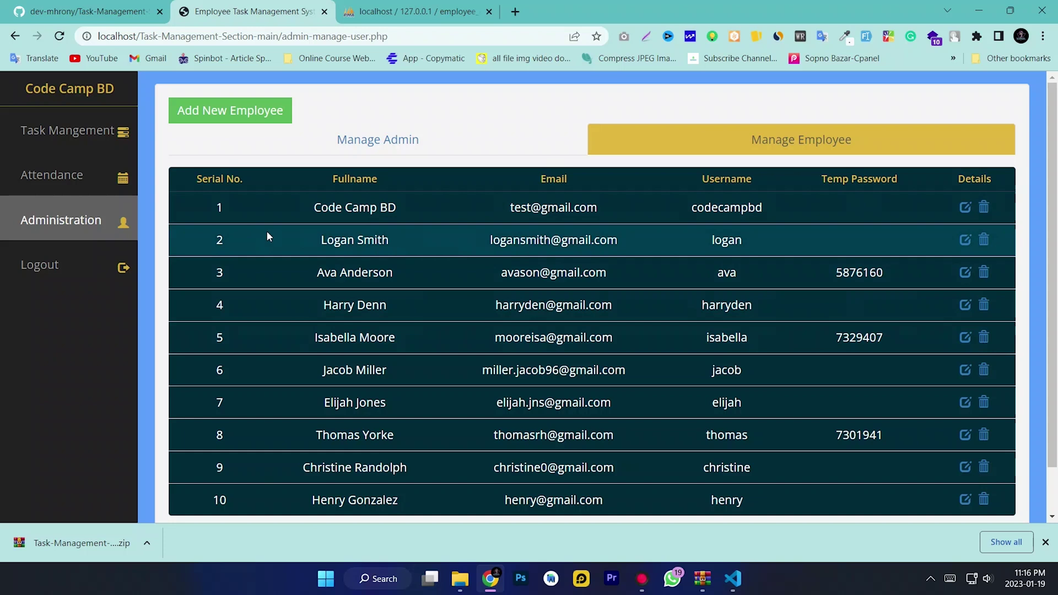
click(69, 132)
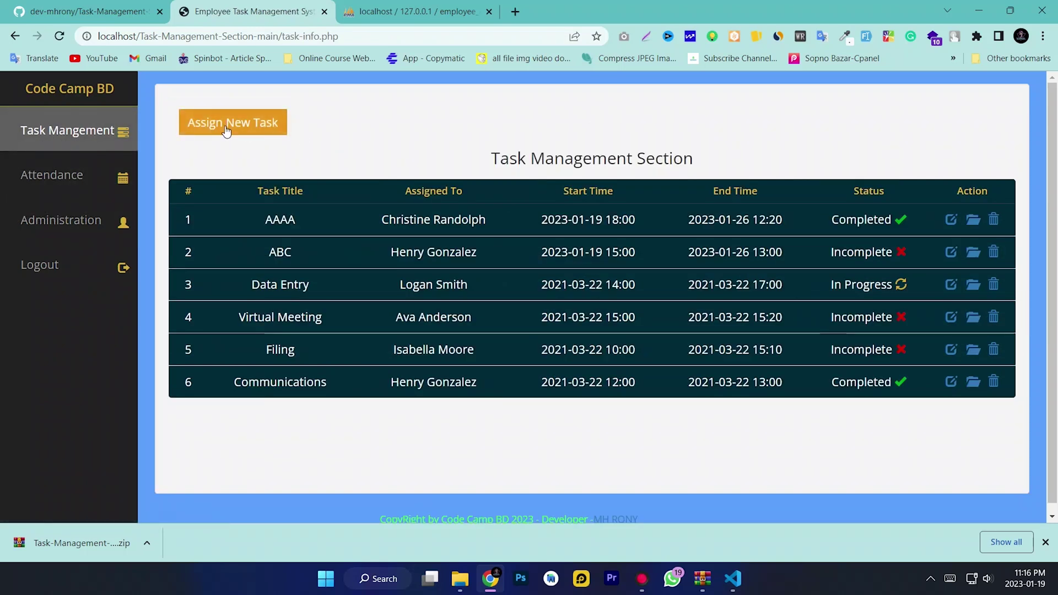
Start a new task titled 'Video Like' and enter its description
click(225, 124)
click(526, 166)
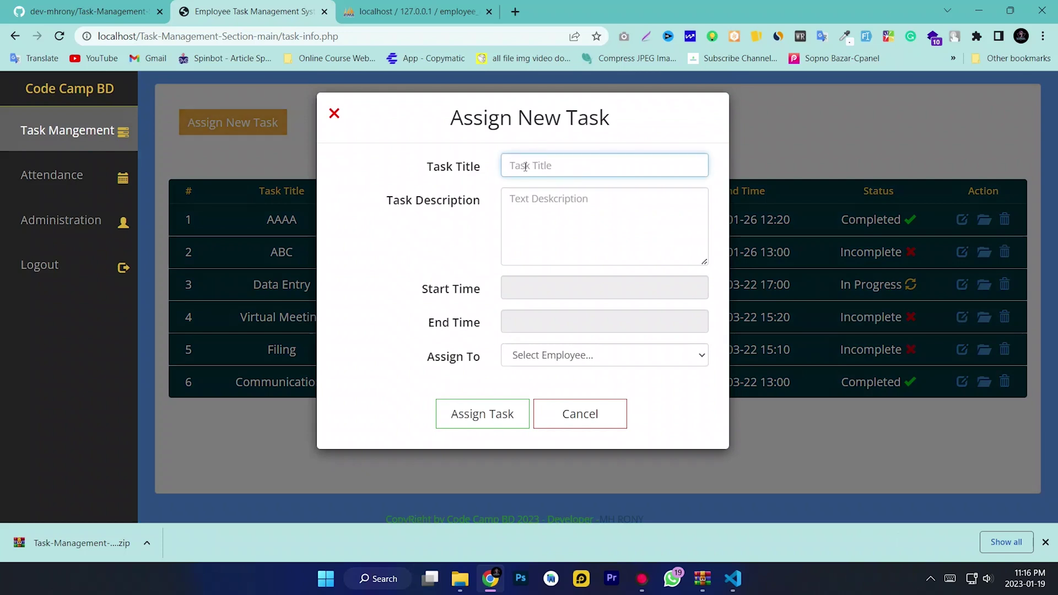
text(Video Like)
click(567, 213)
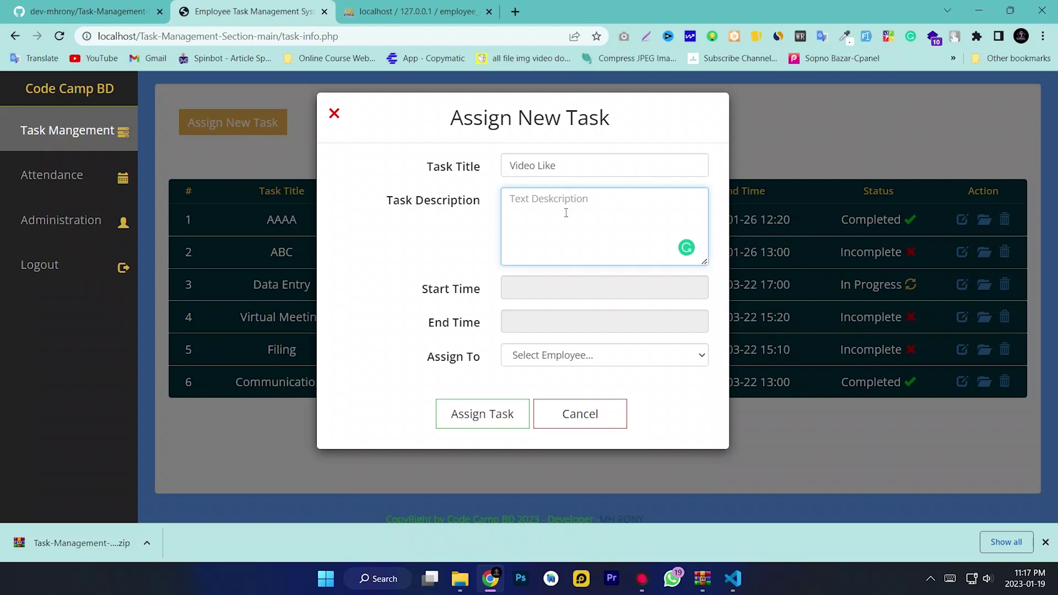
text(100 Like This Video)
Set the task's start time to 19 January 2023 at 4 PM
click(557, 288)
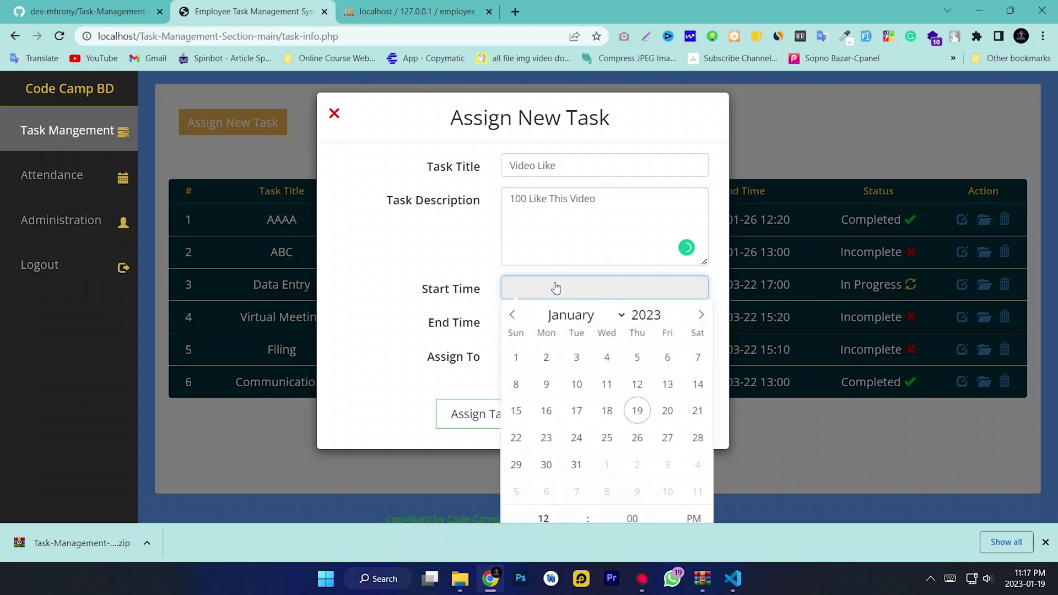
click(639, 413)
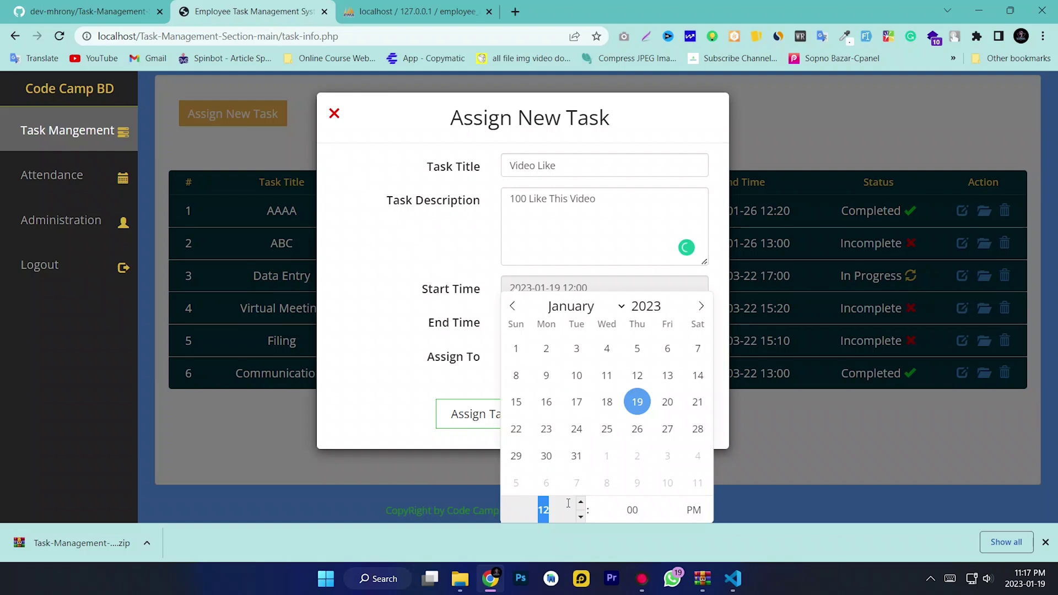
click(1045, 542)
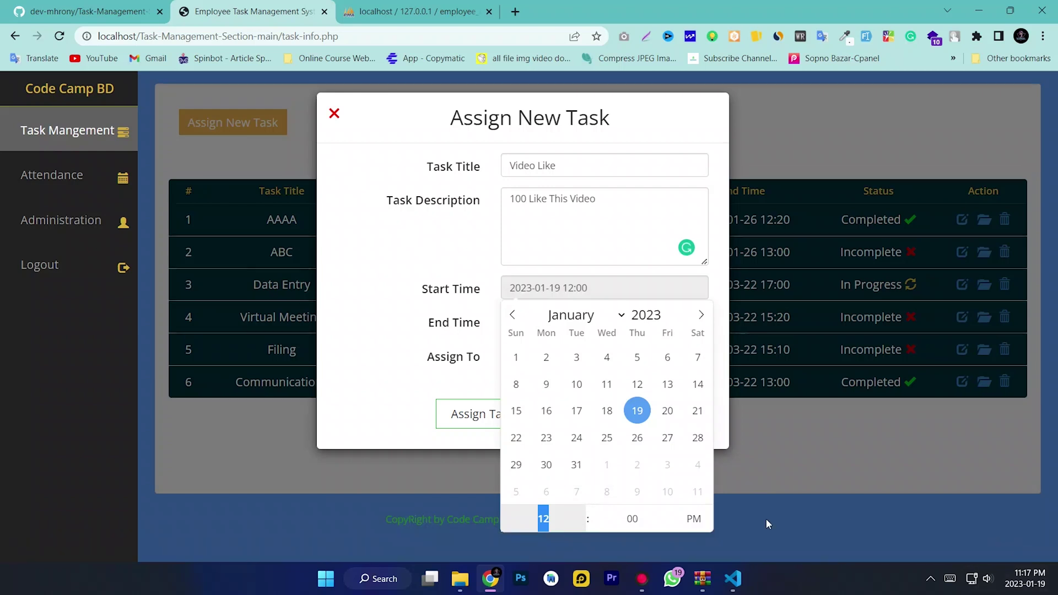
click(582, 510)
click(582, 511)
click(582, 510)
click(582, 510)
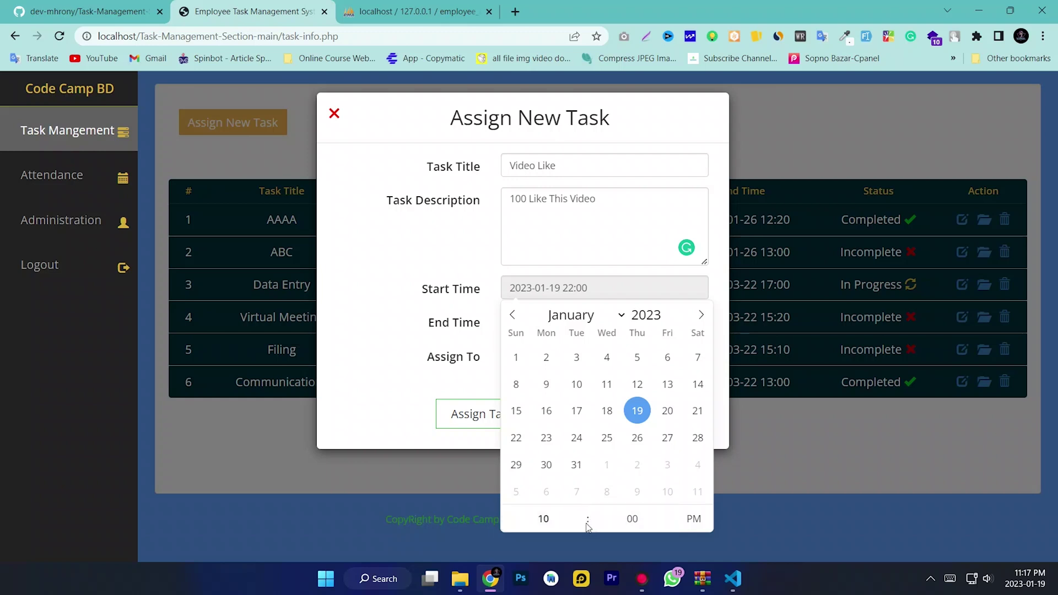
click(582, 527)
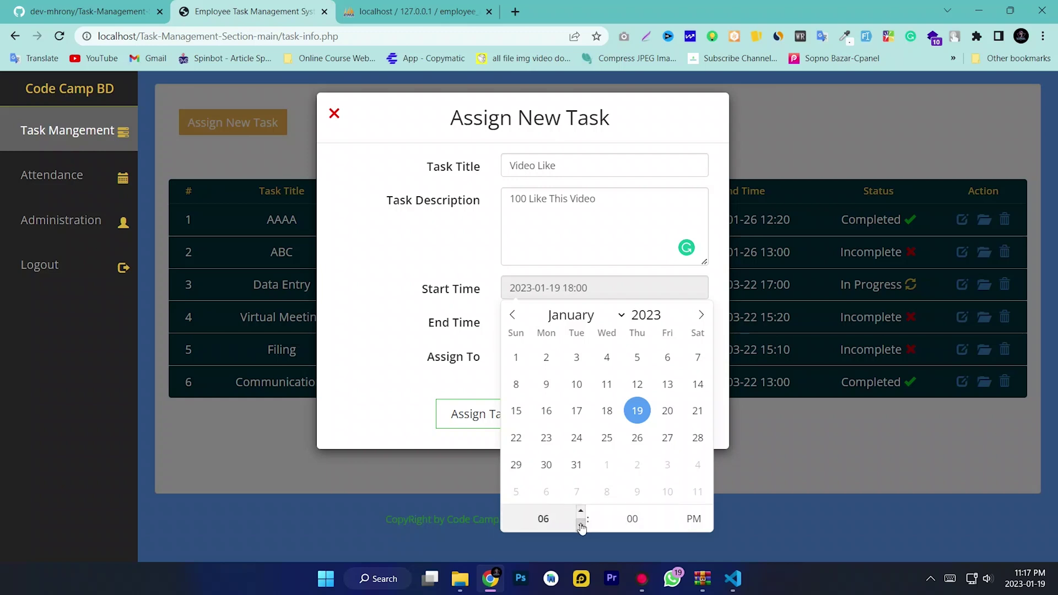
scroll(582, 523, up, 2)
scroll(582, 524, up, 1)
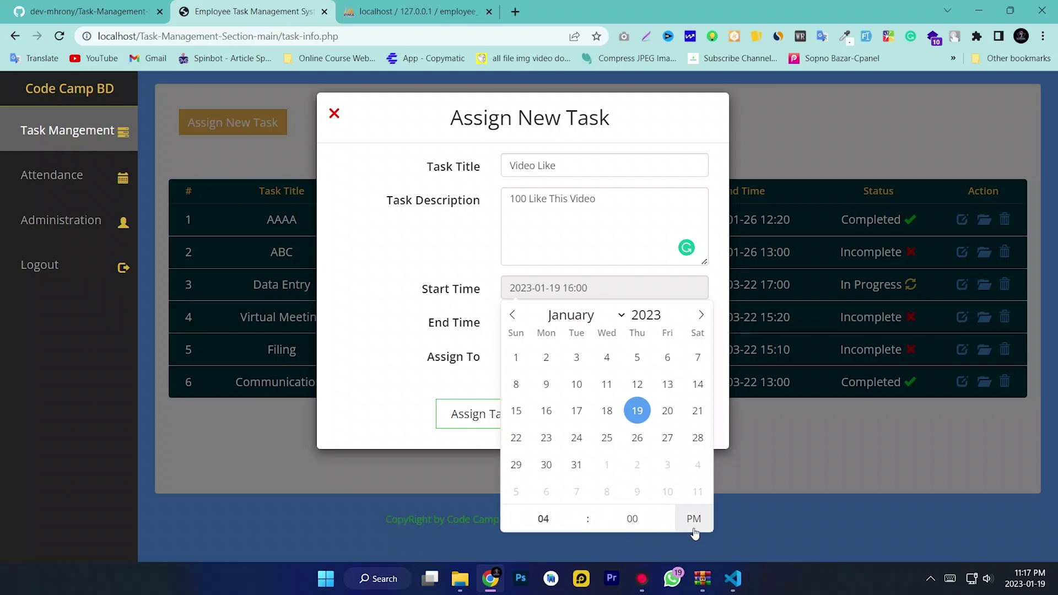
click(424, 306)
drag(599, 293, 503, 292)
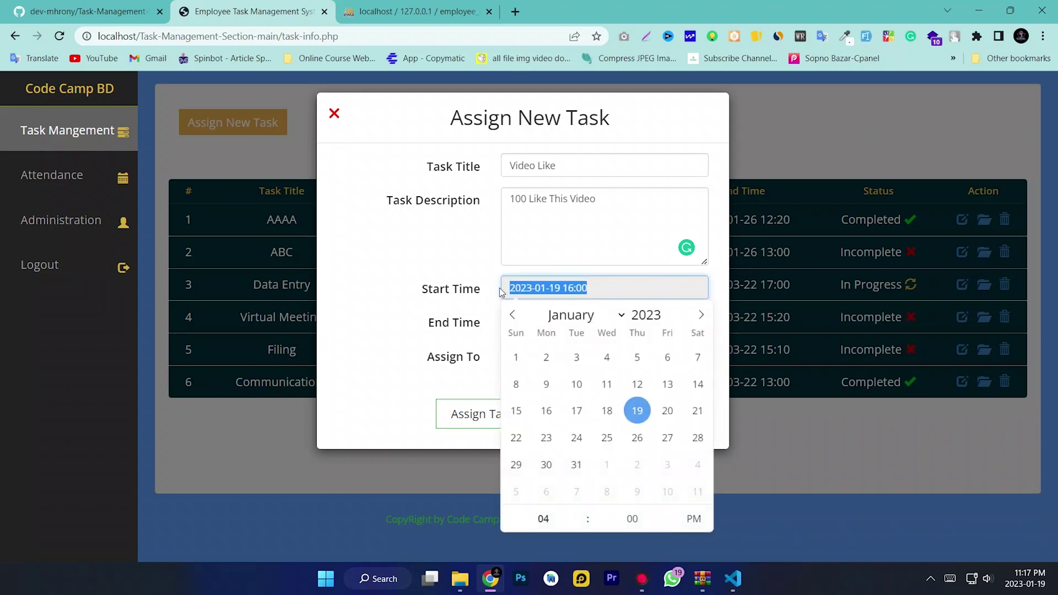
click(425, 305)
Set the end time to 31 January 2023 at midnight and assign Code Camp BD
click(539, 329)
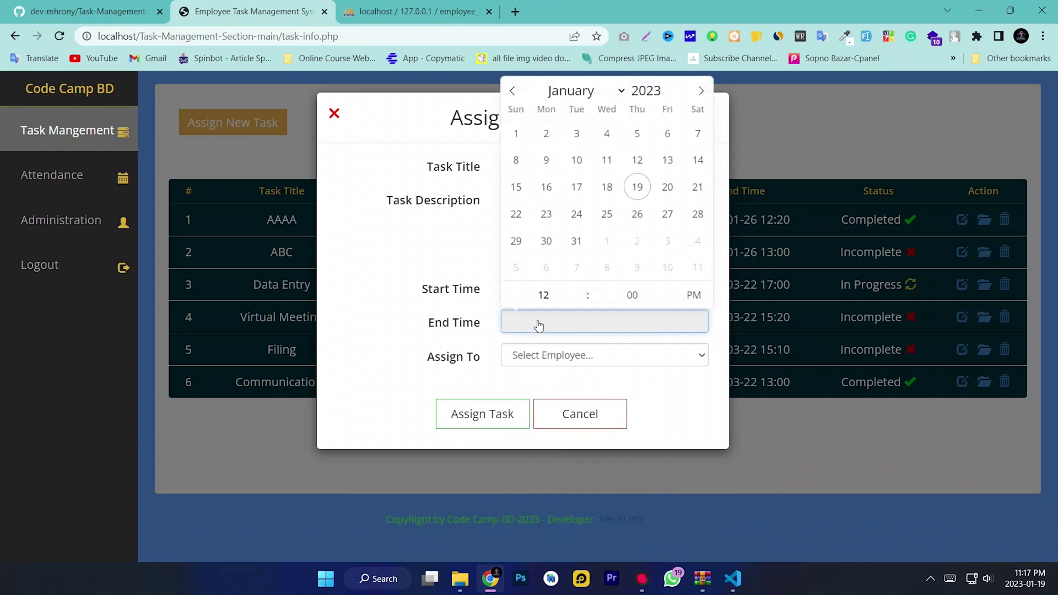
click(577, 241)
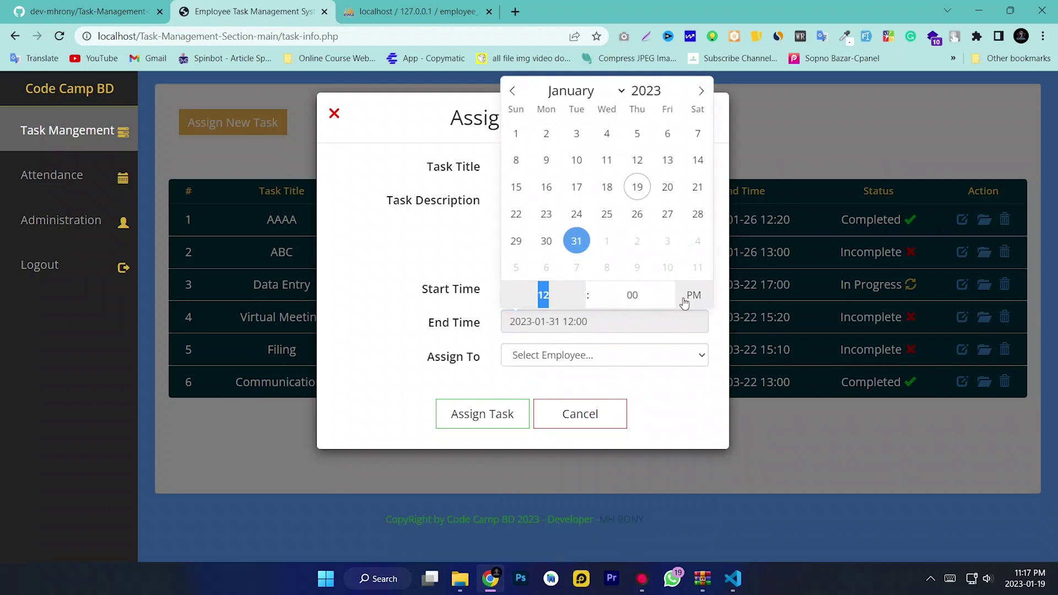
click(693, 297)
click(654, 388)
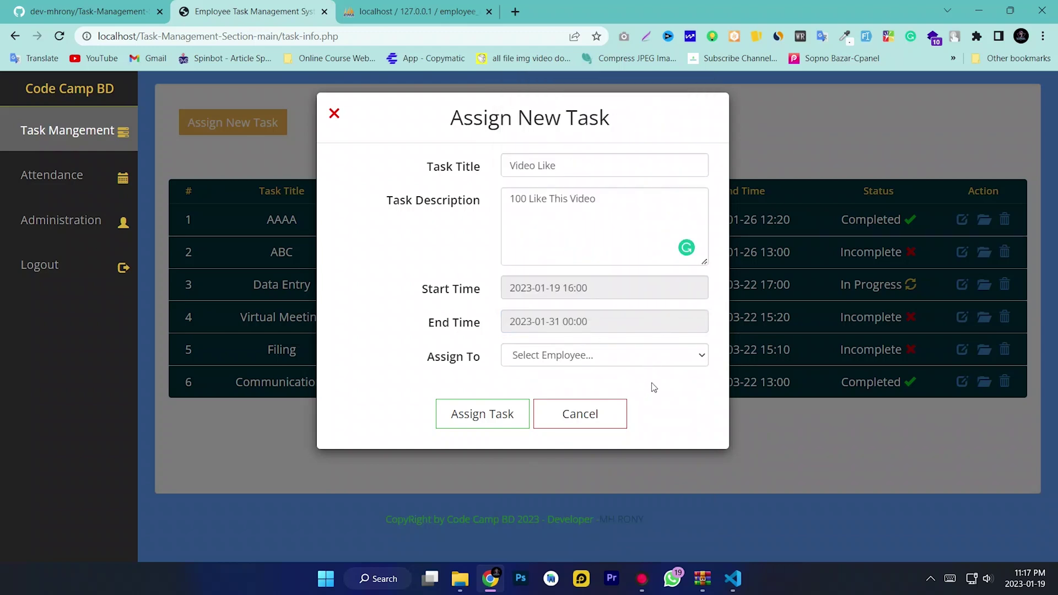
click(606, 363)
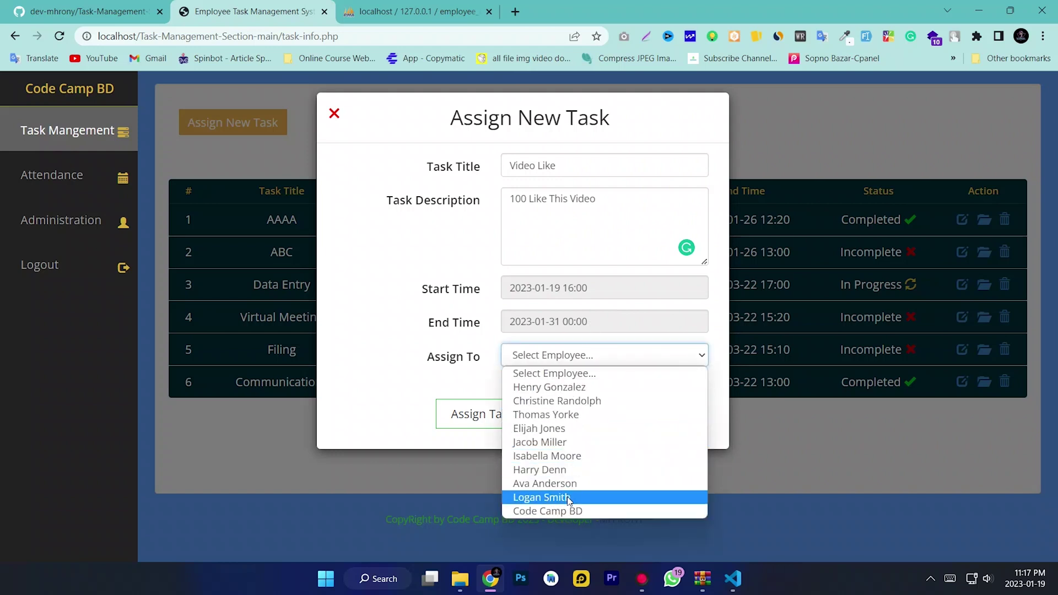
click(559, 512)
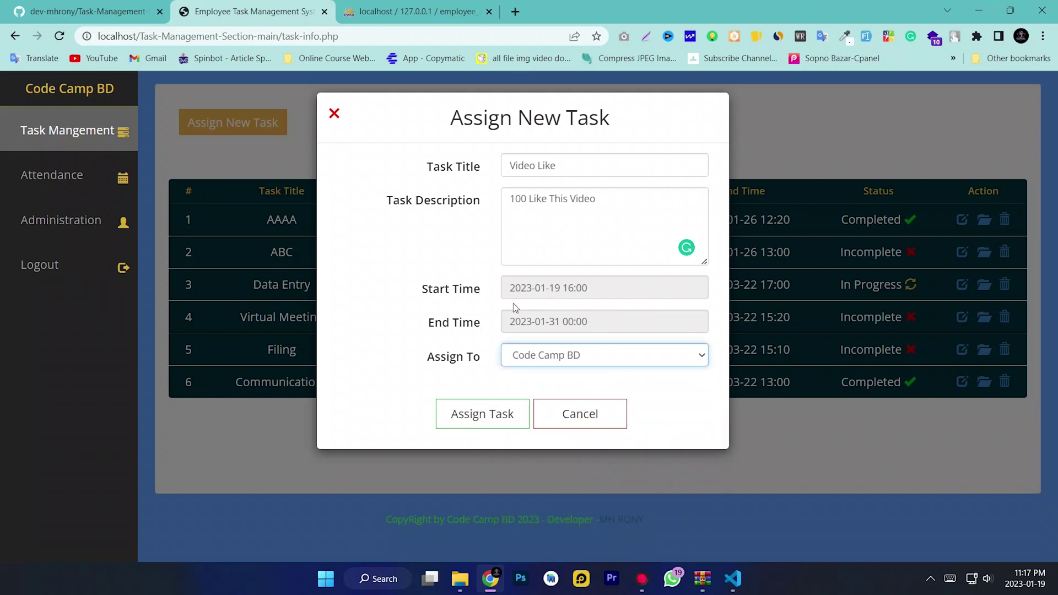
Submit Video Like and check its row's title, assignee, times and Incomplete status
click(486, 414)
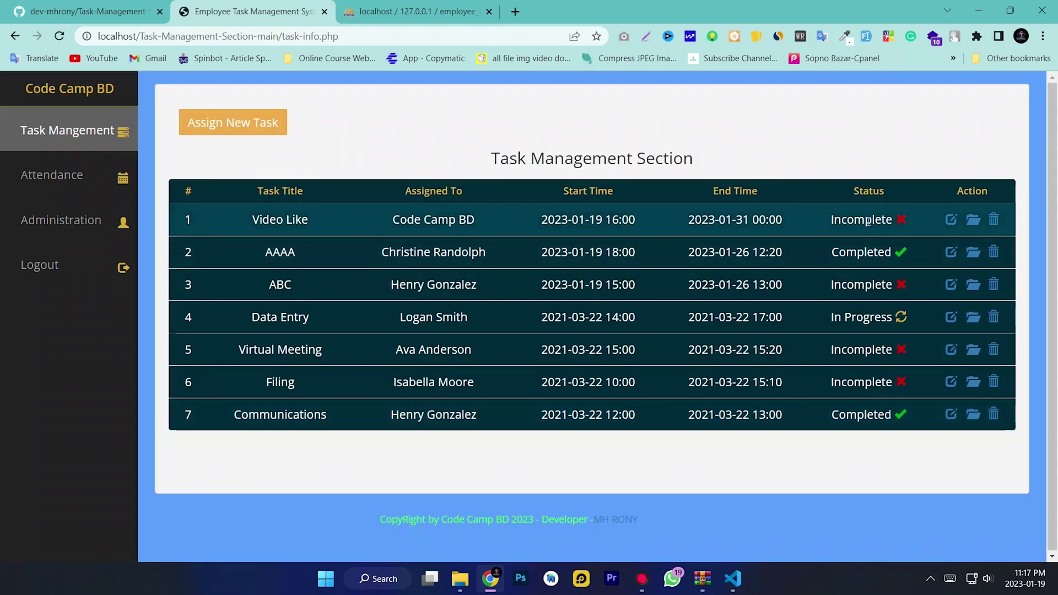
drag(888, 219, 402, 220)
drag(481, 217, 264, 218)
drag(333, 223, 234, 217)
click(385, 217)
drag(477, 219, 385, 218)
click(530, 220)
triple_click(628, 221)
click(667, 220)
drag(778, 220, 671, 220)
click(822, 223)
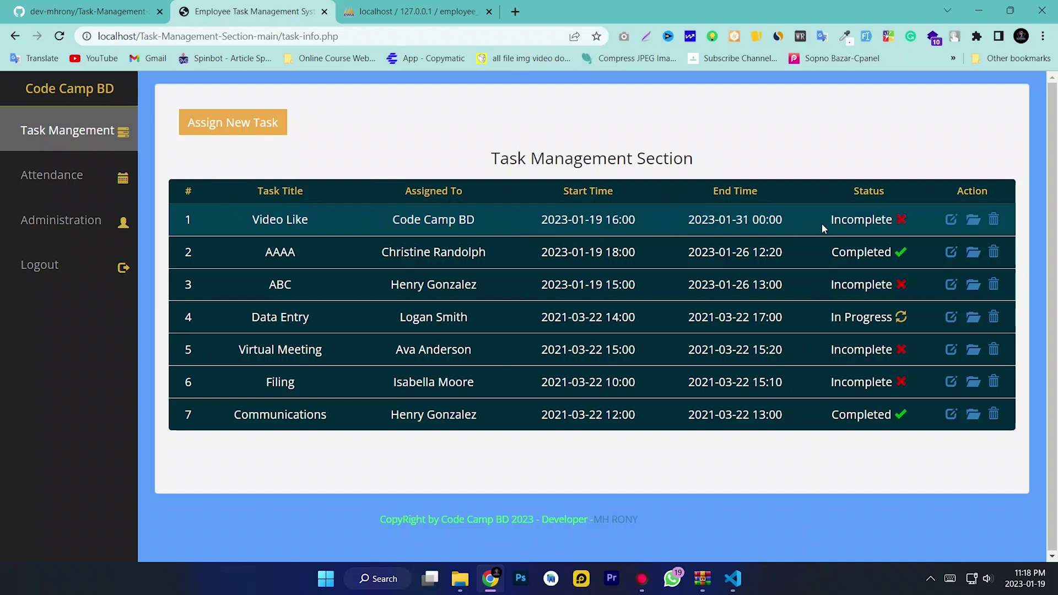
click(807, 229)
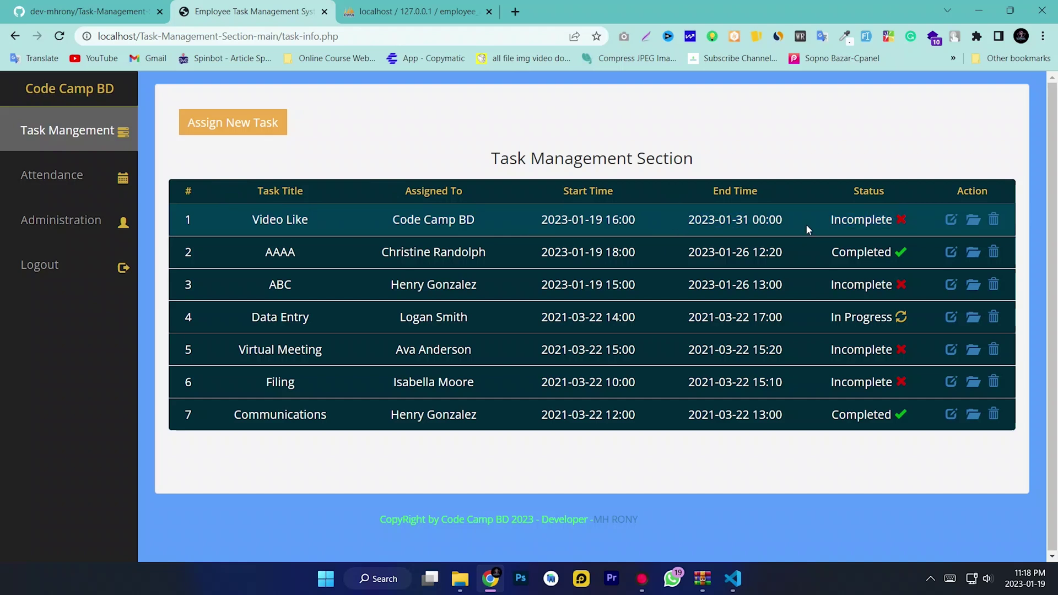
Review Video Like's edit form and status options, leaving without changes
click(950, 222)
scroll(600, 202, down, 1)
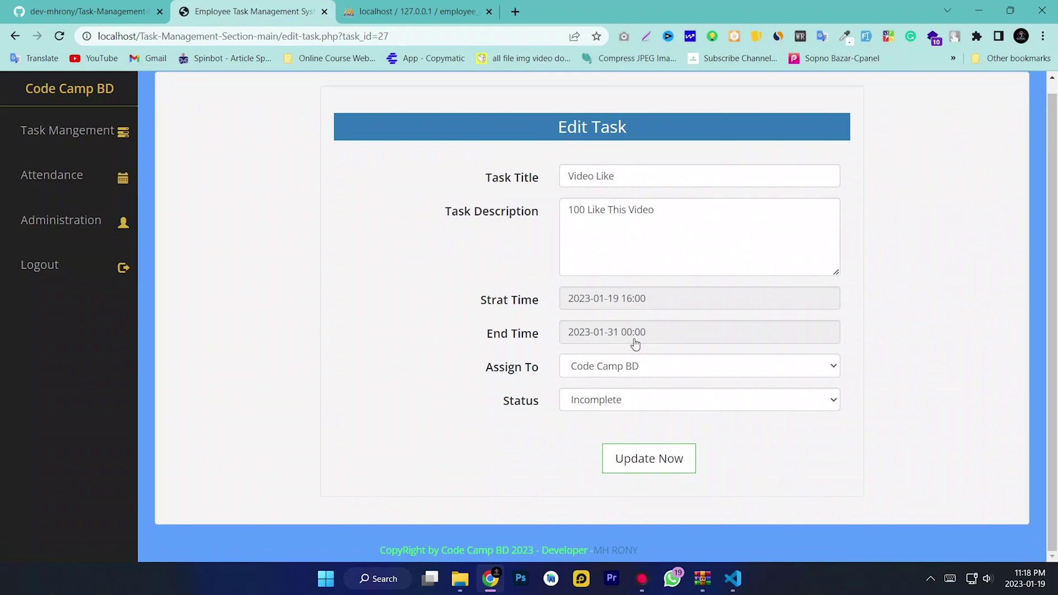
click(635, 400)
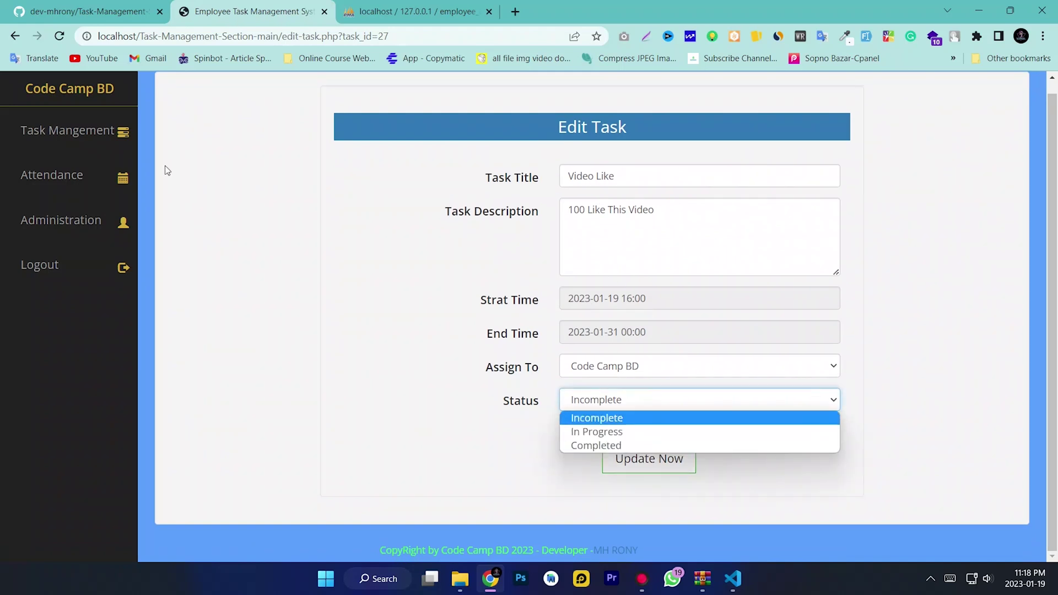
click(71, 130)
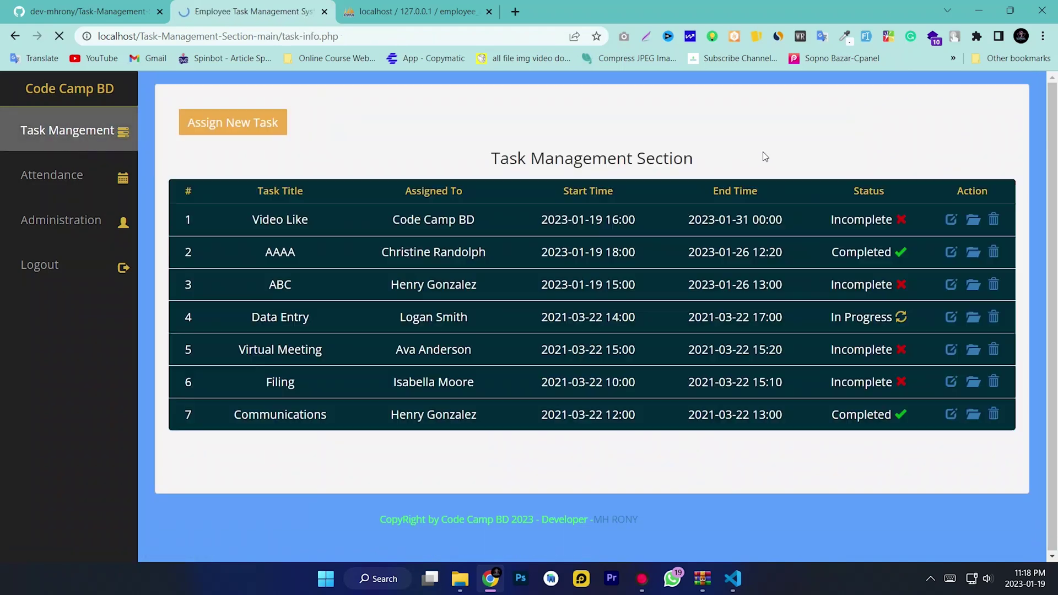
Inspect Video Like's details page, including description and start time, then return to the list
click(972, 222)
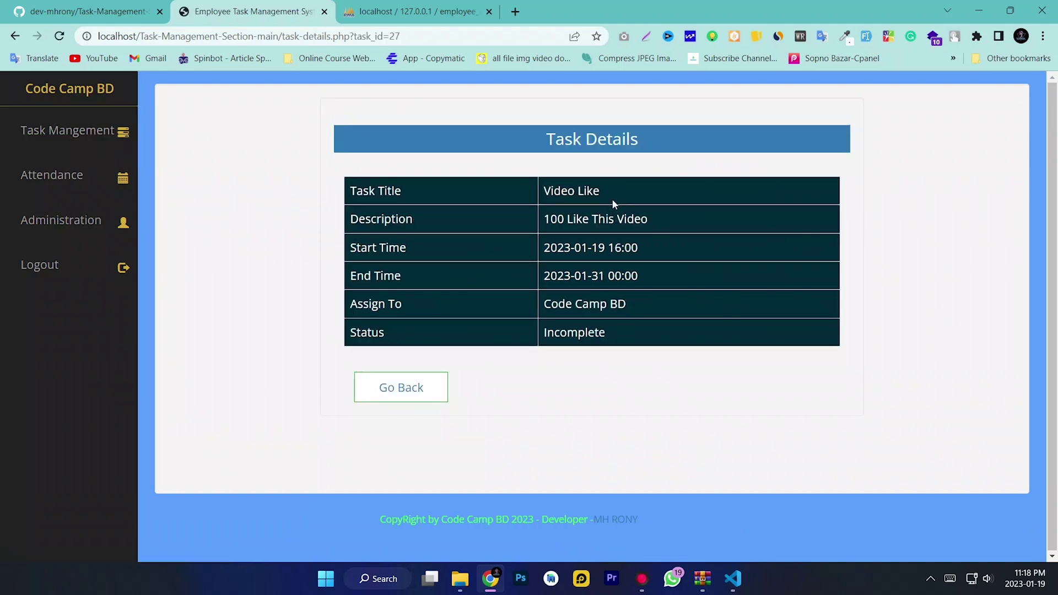
triple_click(682, 220)
click(693, 252)
triple_click(692, 253)
click(679, 290)
triple_click(586, 354)
click(432, 266)
click(66, 131)
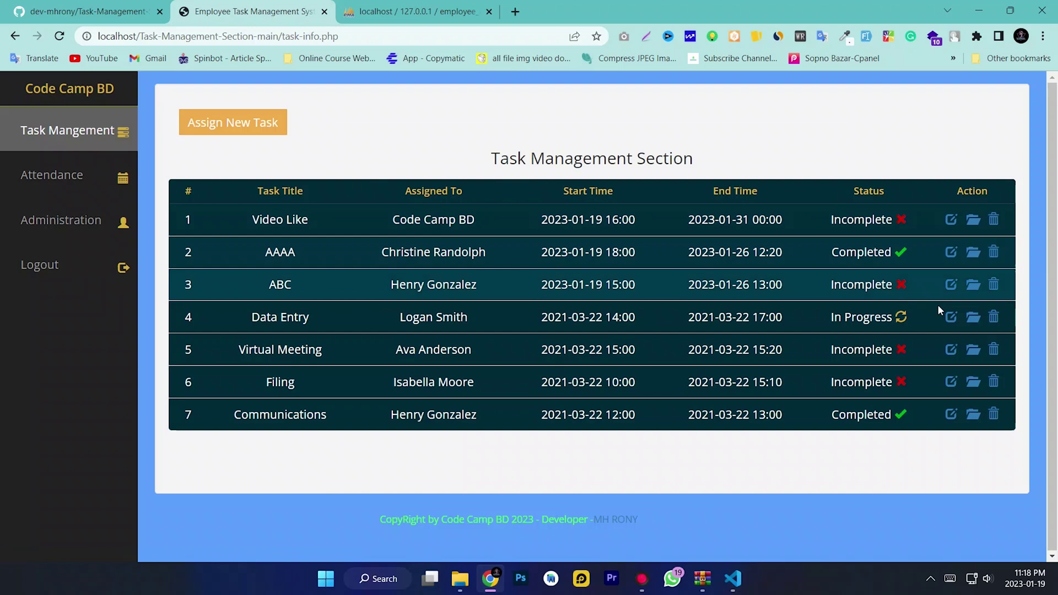
Delete the Communications, Filing and Virtual Meeting tasks
click(995, 418)
click(596, 112)
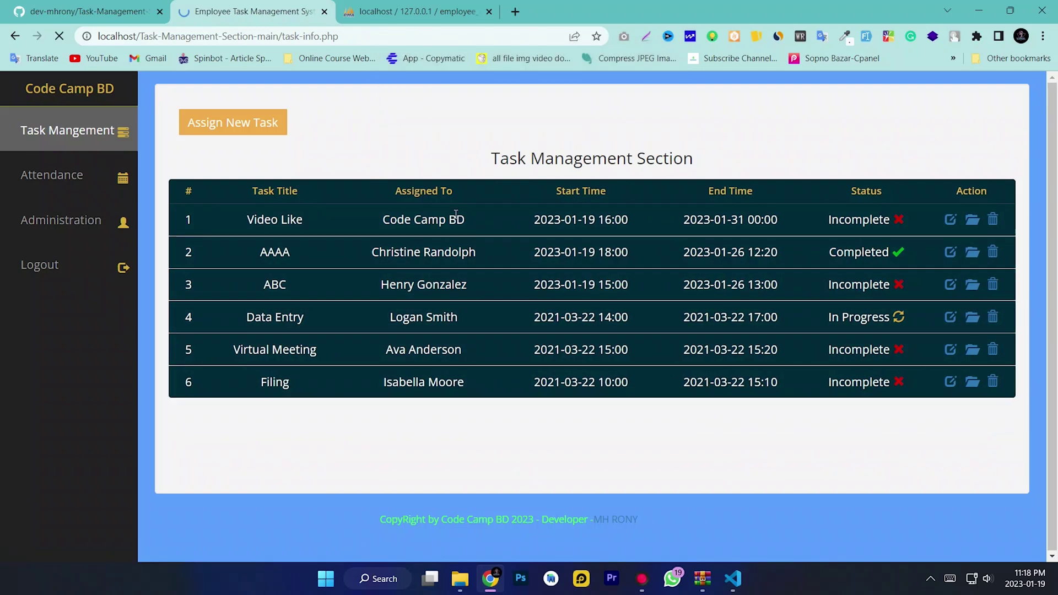
click(992, 382)
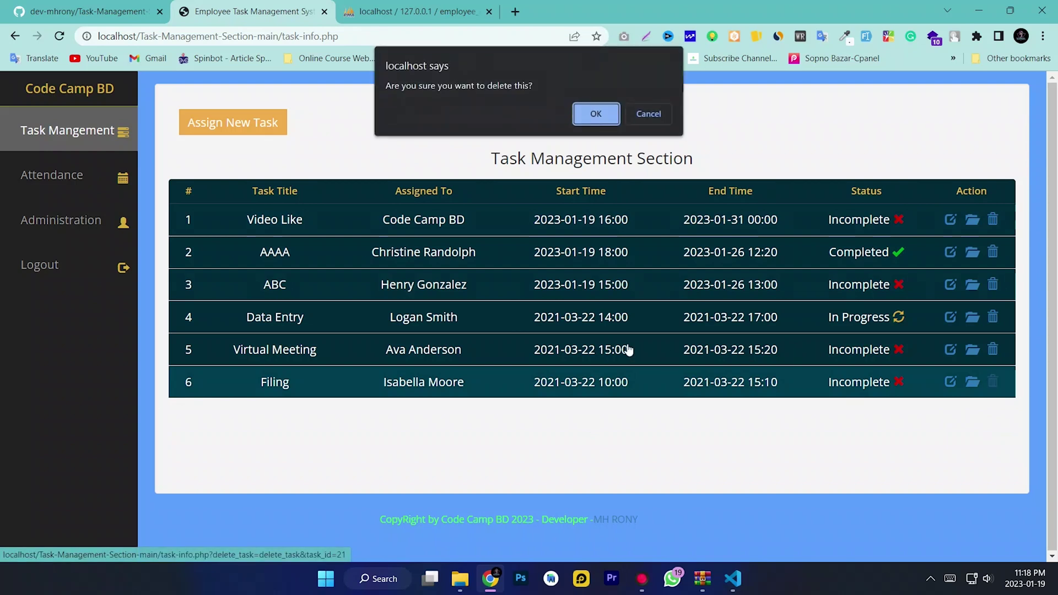
click(591, 117)
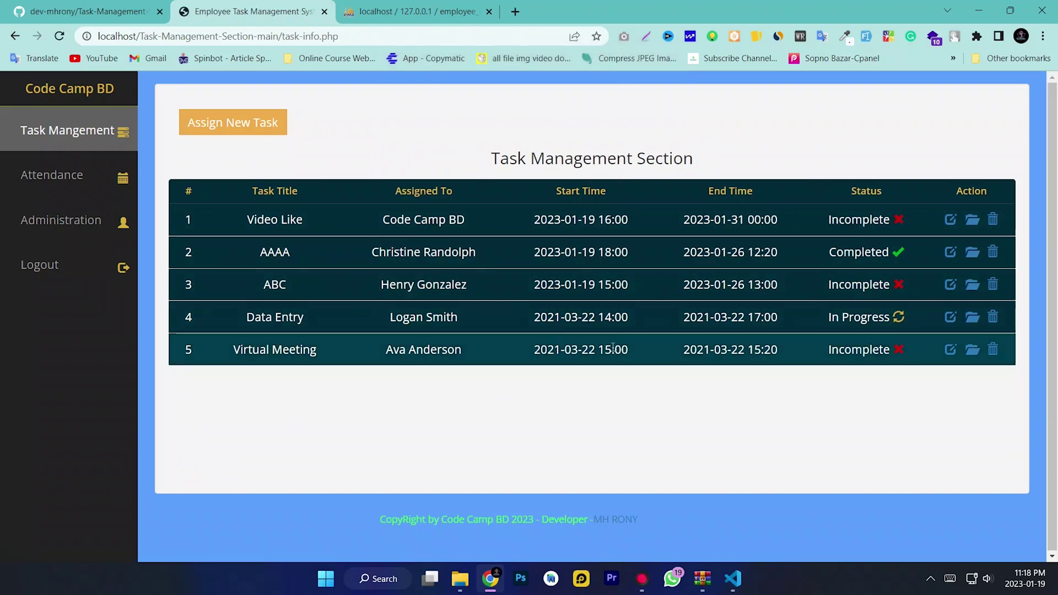
click(992, 352)
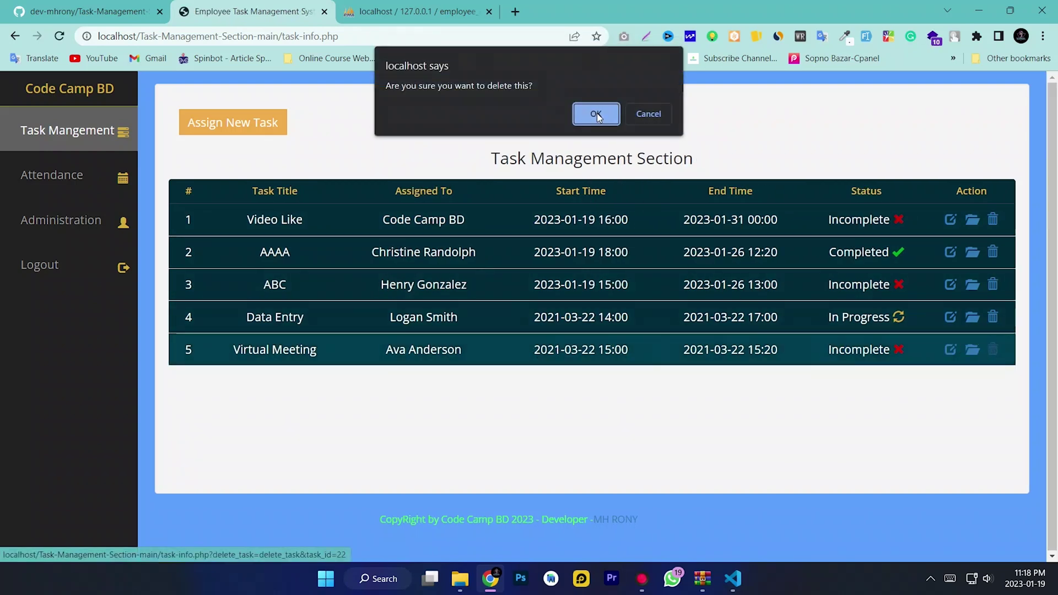
click(597, 114)
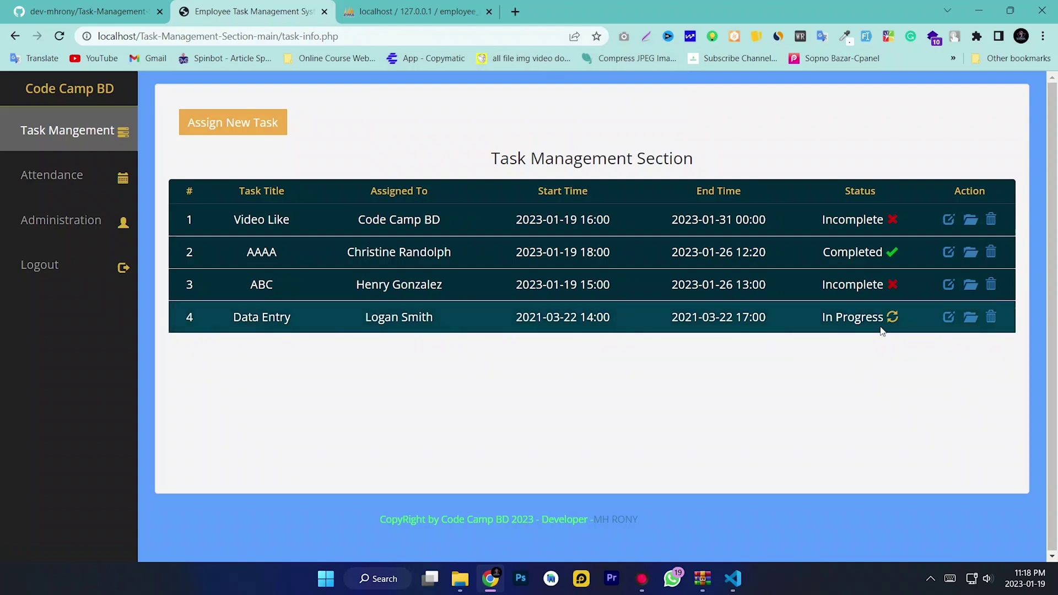
Change the ABC task's status to Completed
click(944, 287)
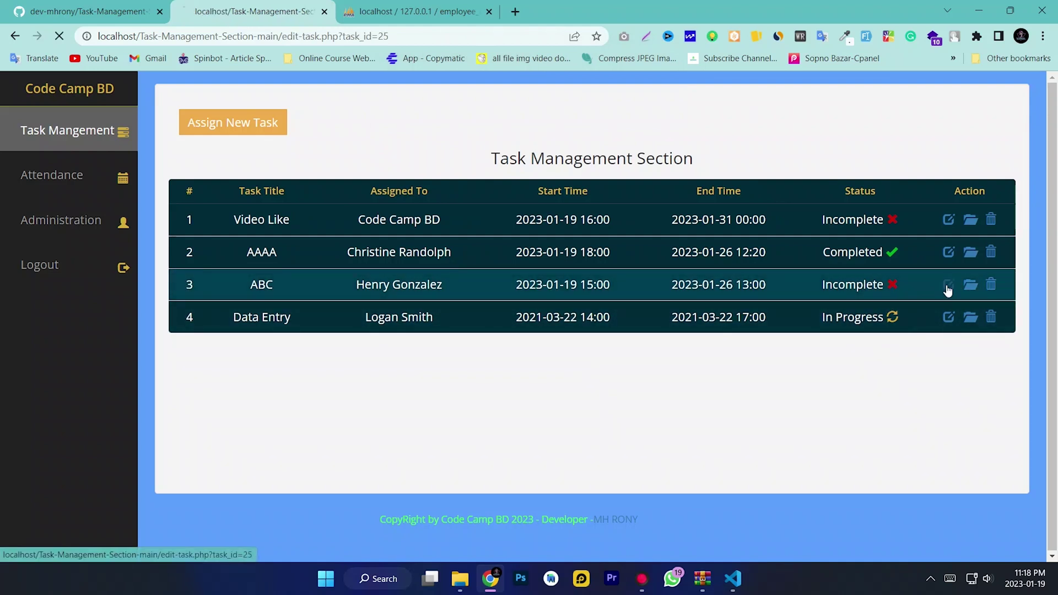
click(620, 414)
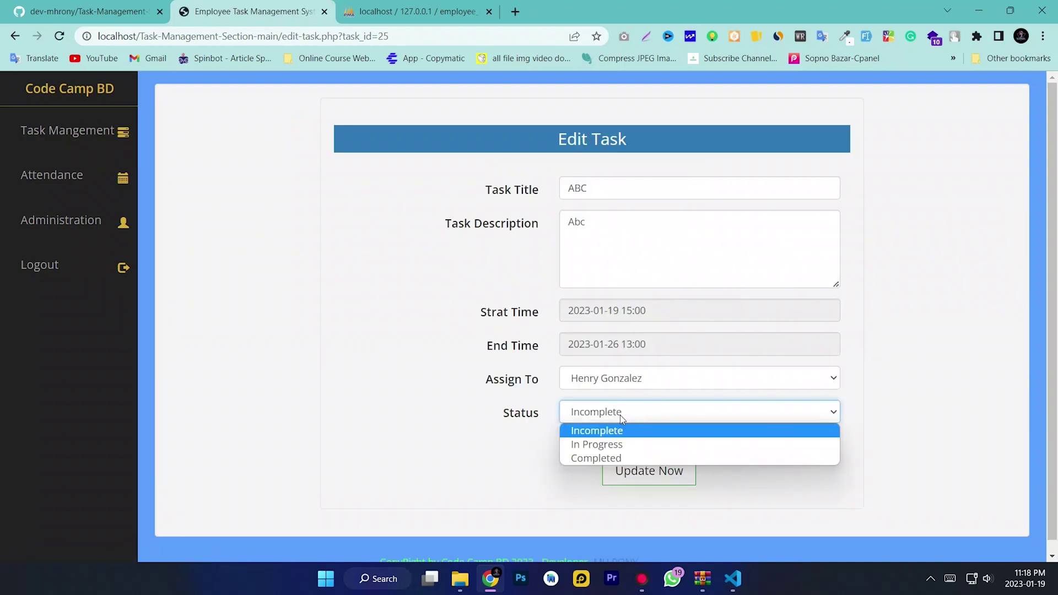
click(619, 453)
click(642, 471)
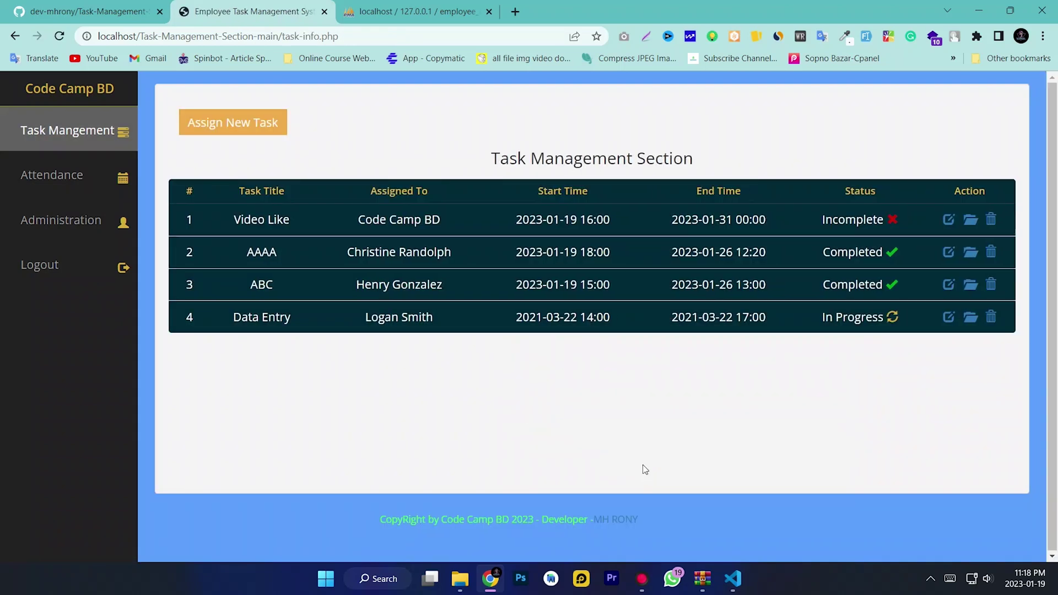
mouse_move(895, 283)
mouse_down()
mouse_move(705, 279)
mouse_move(901, 287)
mouse_up()
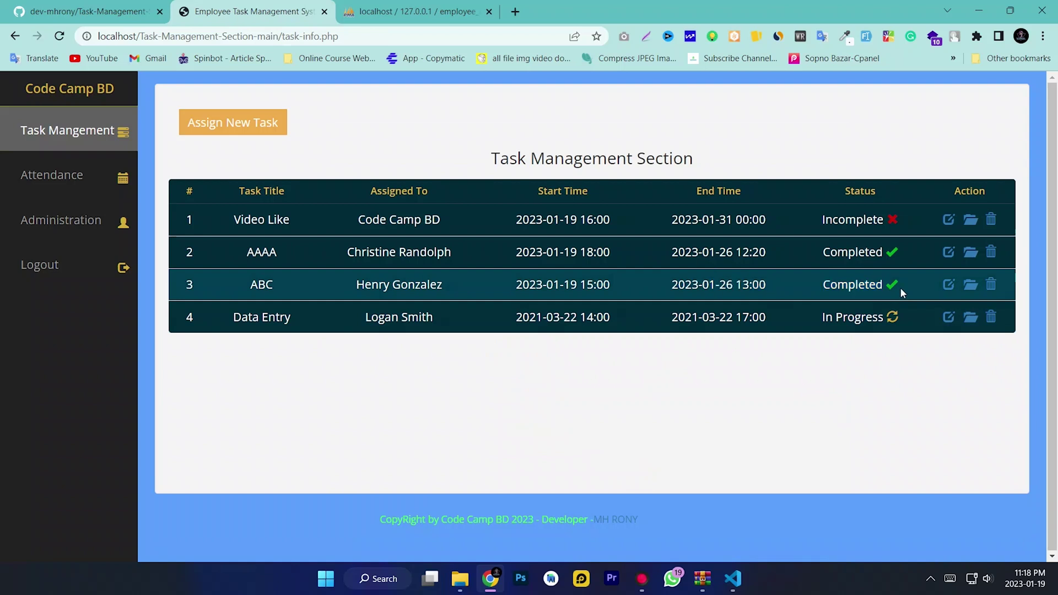
Change the Data Entry task's status to Incomplete
click(950, 323)
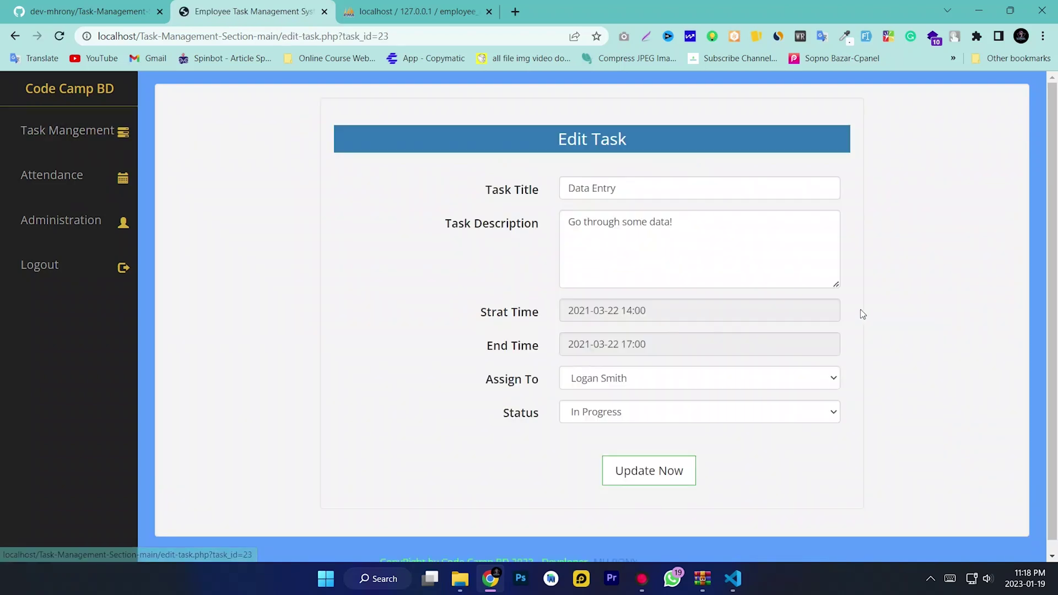
click(623, 413)
click(601, 431)
click(650, 473)
click(822, 333)
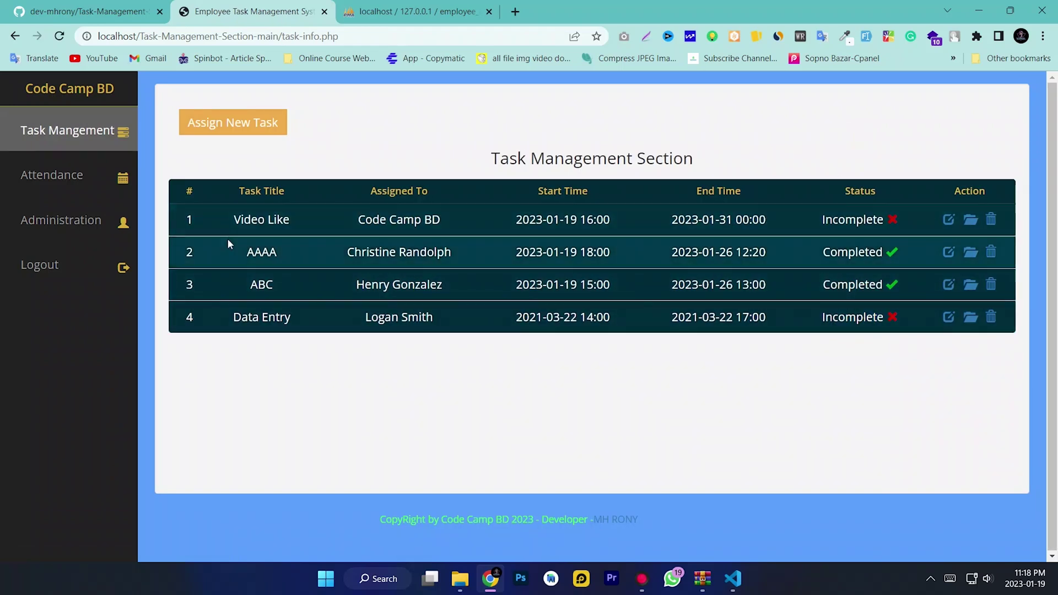
click(58, 177)
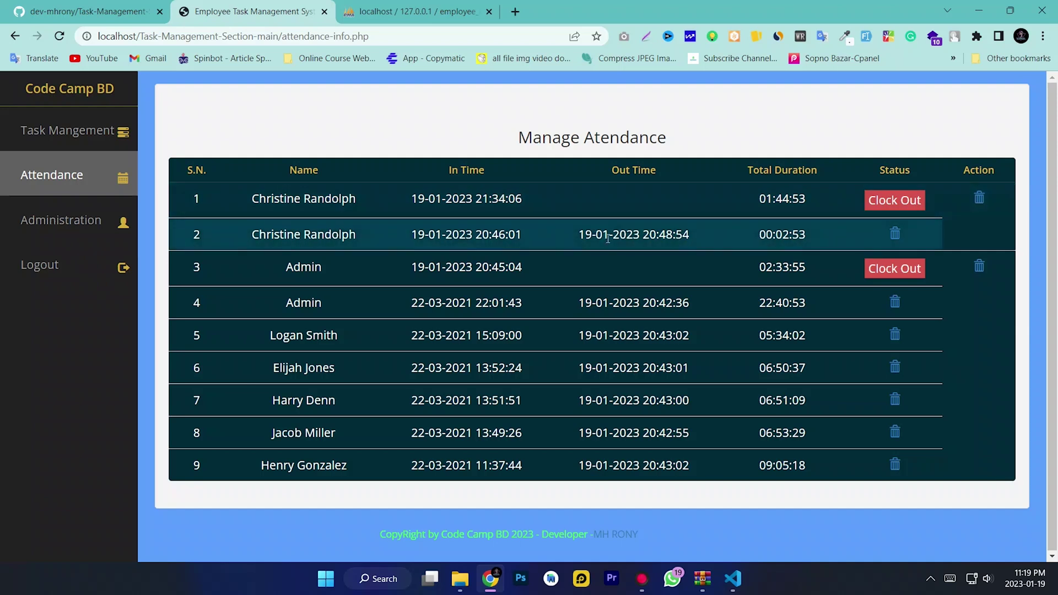
triple_click(579, 205)
click(578, 206)
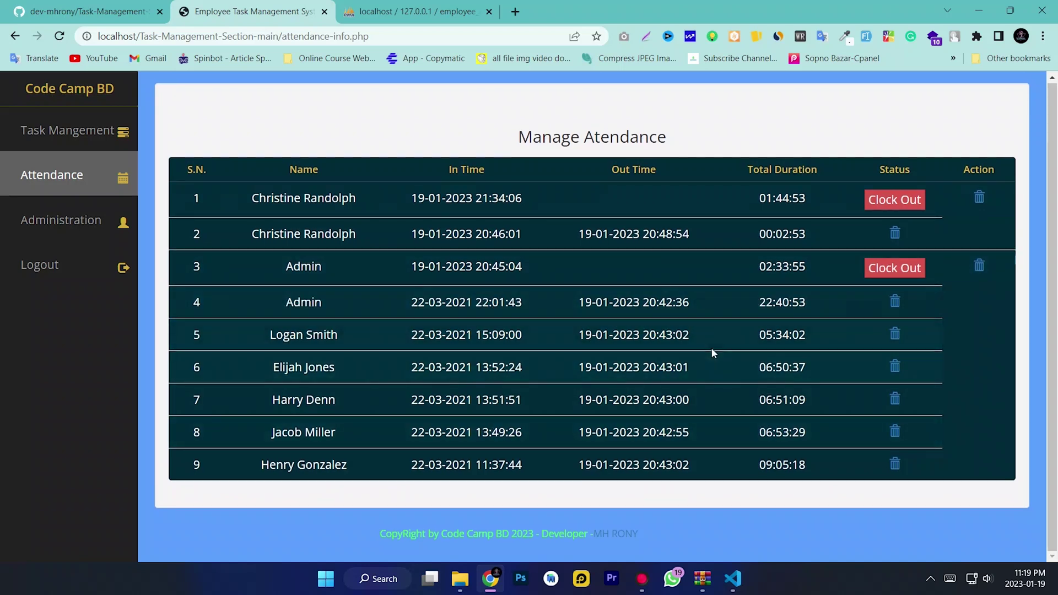
triple_click(380, 200)
click(568, 197)
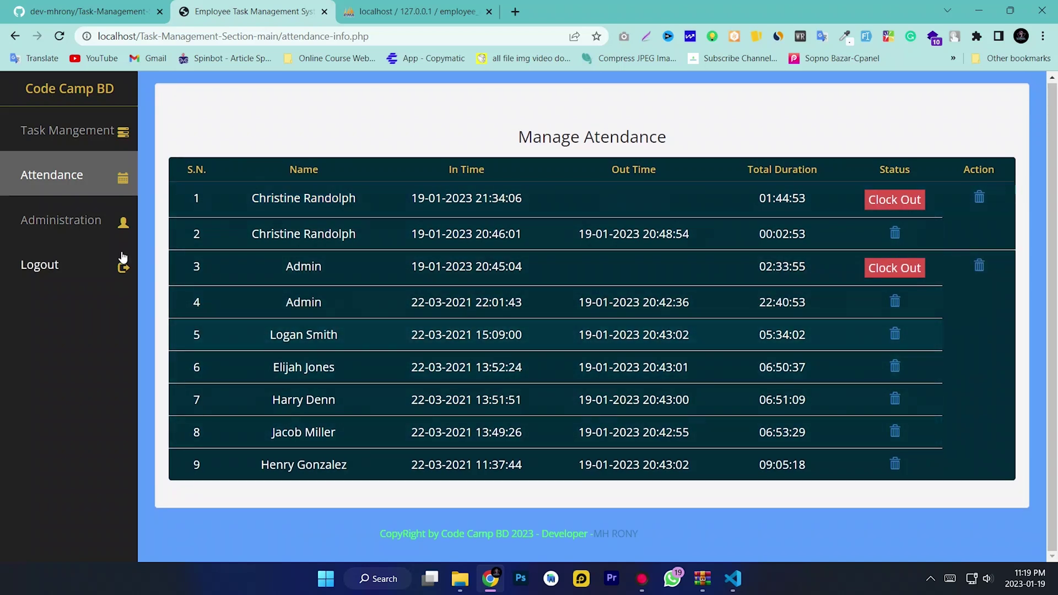
click(118, 220)
click(789, 120)
click(363, 143)
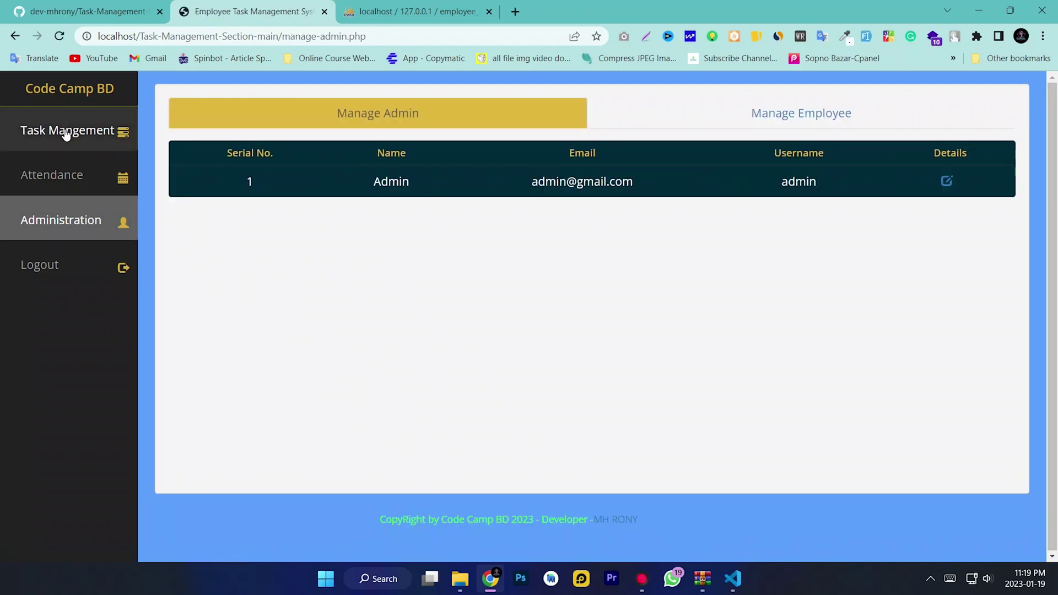
click(89, 165)
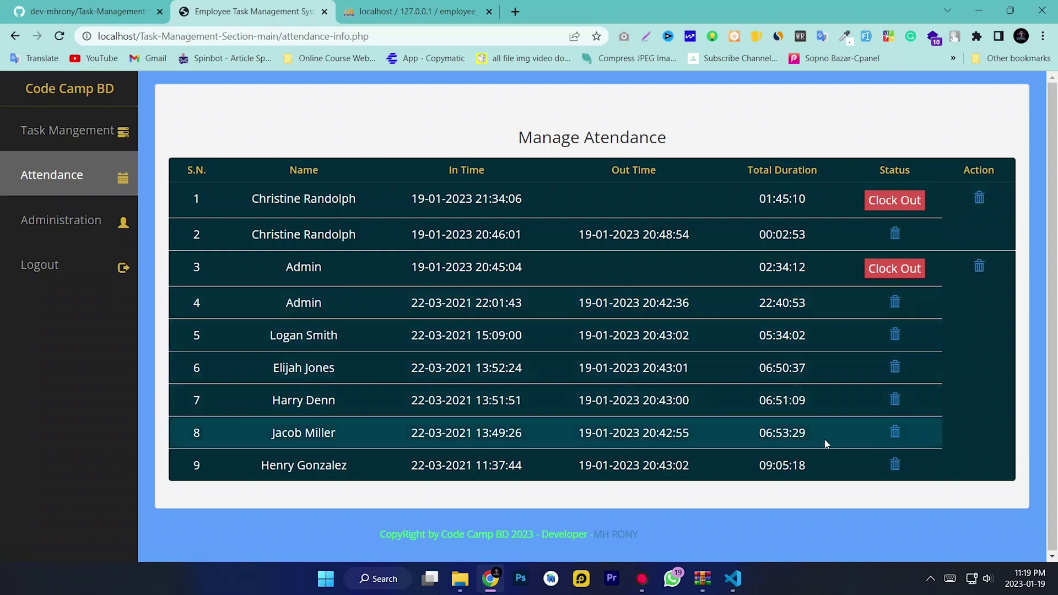
Delete the seven closed attendance records (rows 9, 8, 7, 5, 4 and 2), confirming each deletion
click(896, 465)
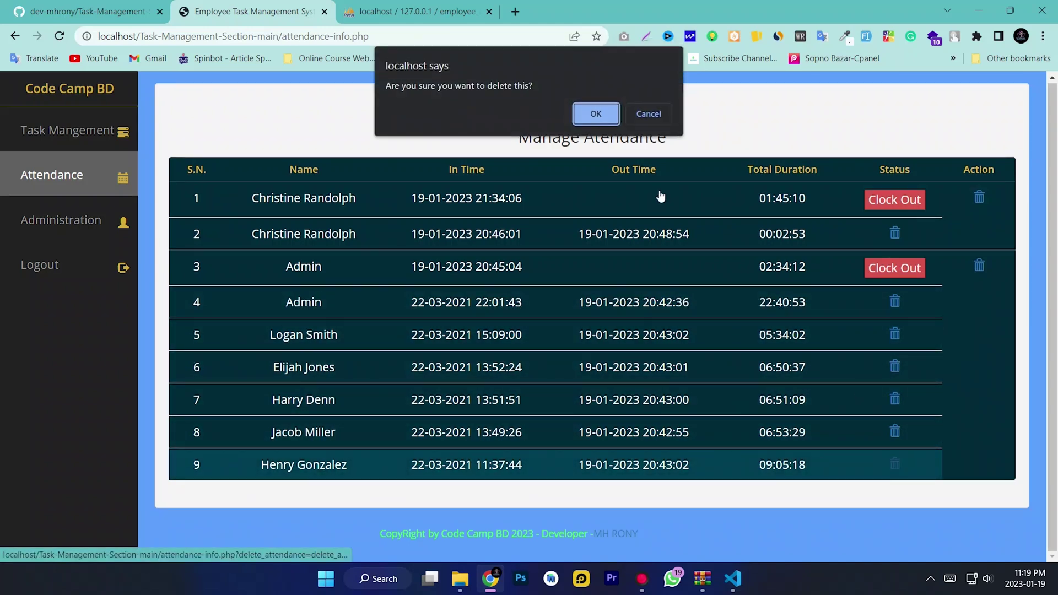
click(596, 113)
click(895, 434)
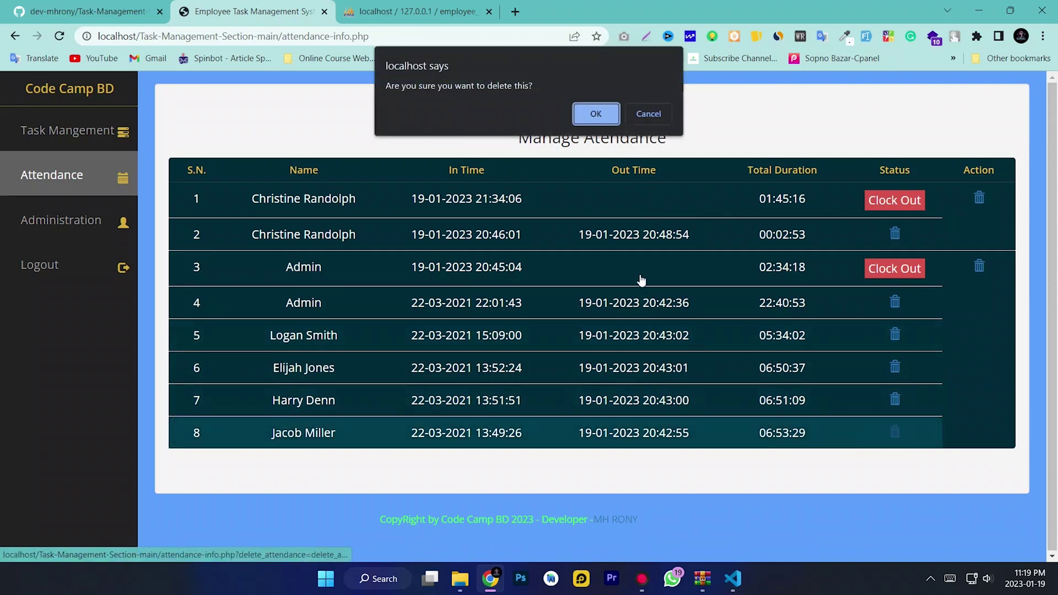
click(598, 113)
click(896, 399)
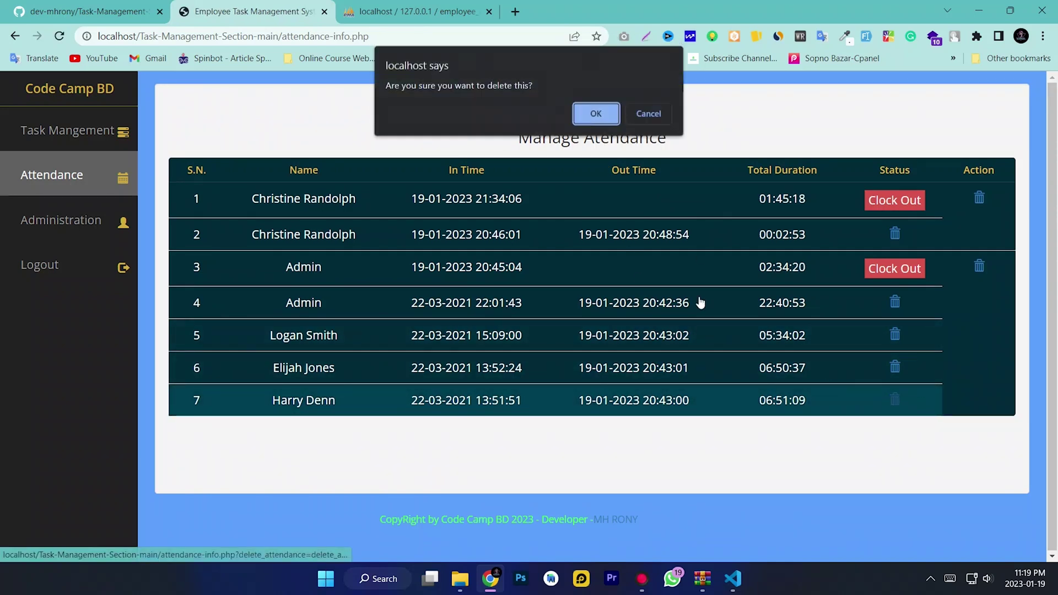
click(598, 114)
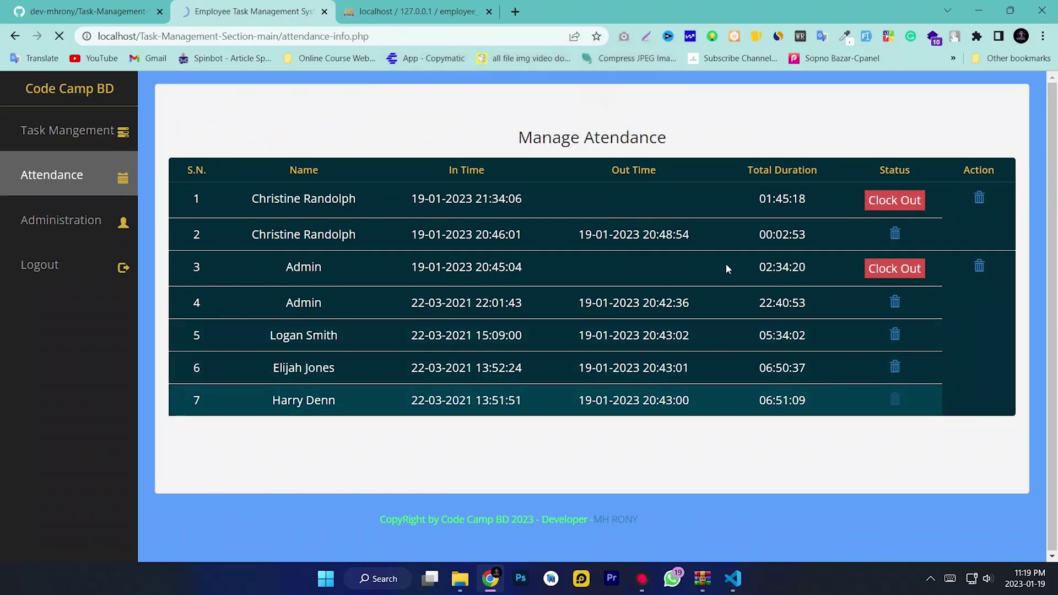
click(895, 334)
click(596, 114)
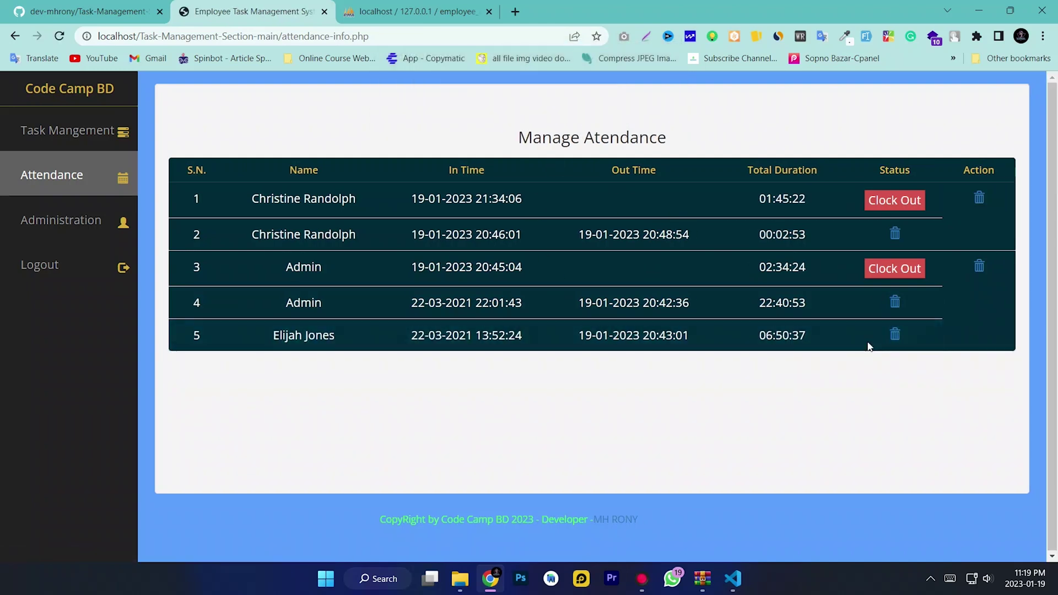
click(896, 335)
click(587, 109)
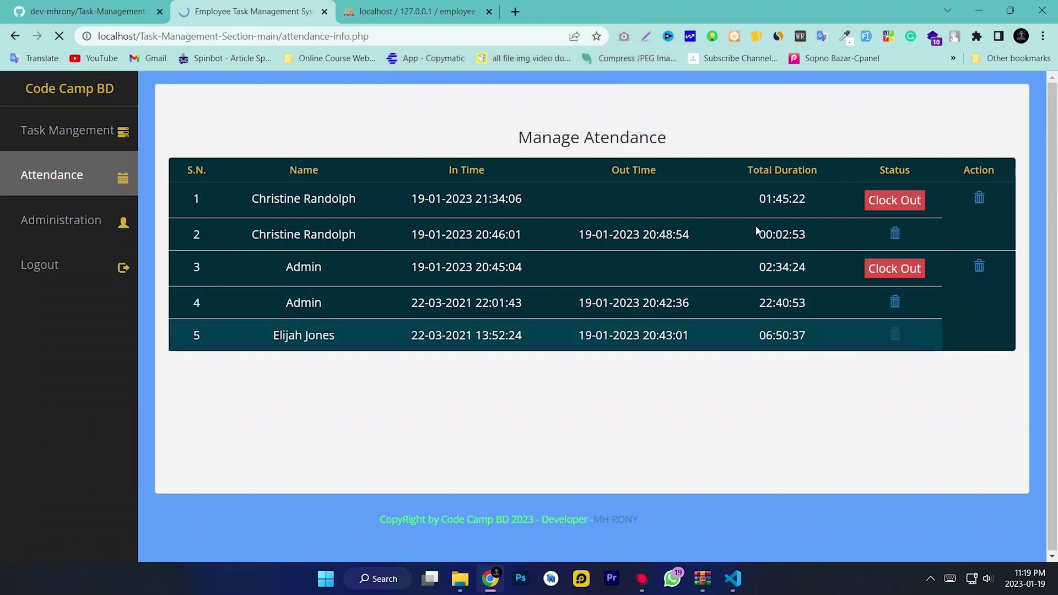
click(895, 302)
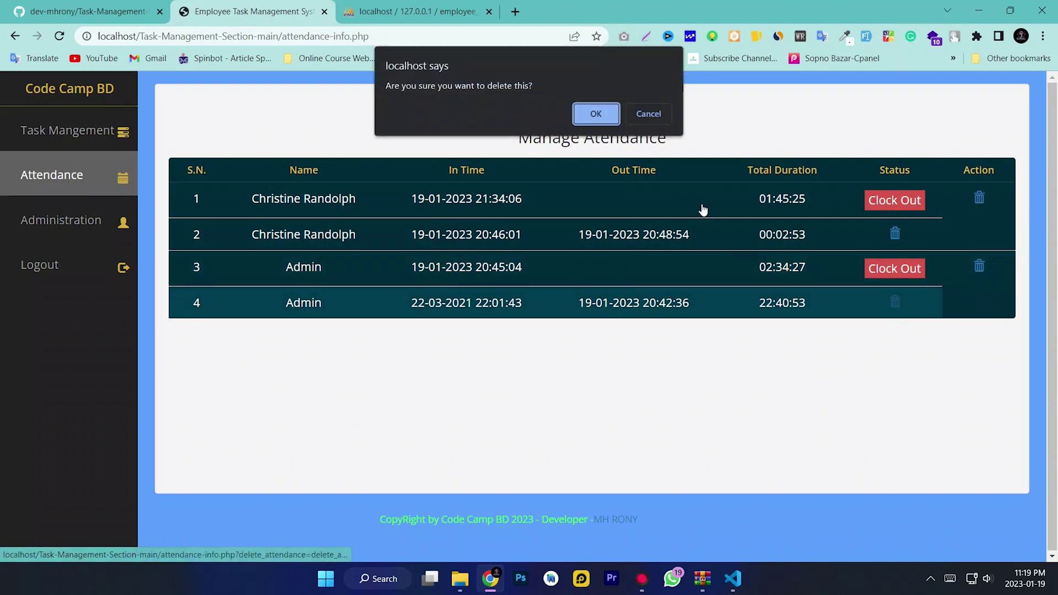
click(598, 113)
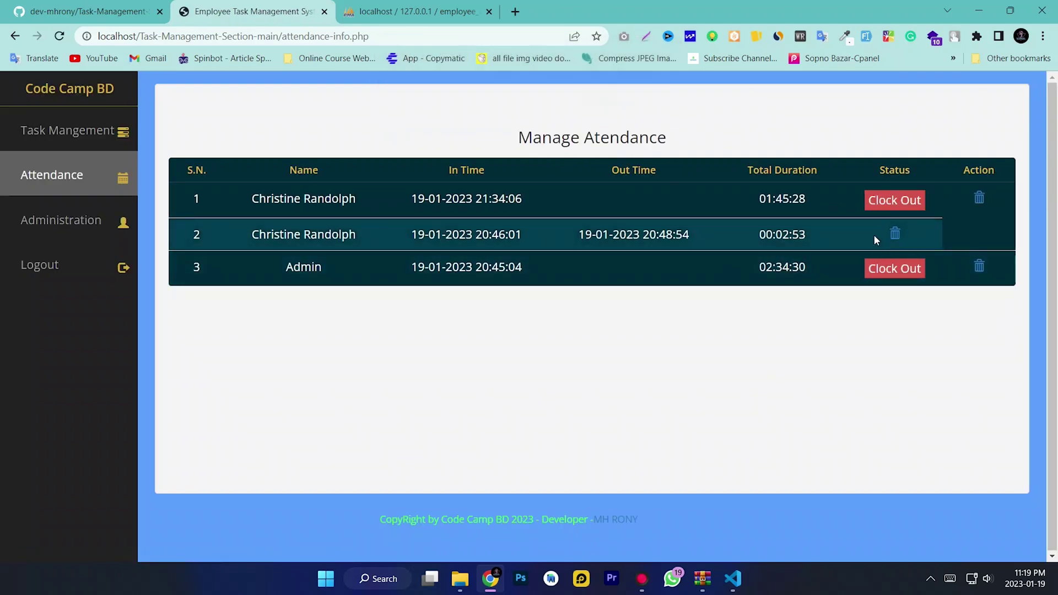
click(895, 235)
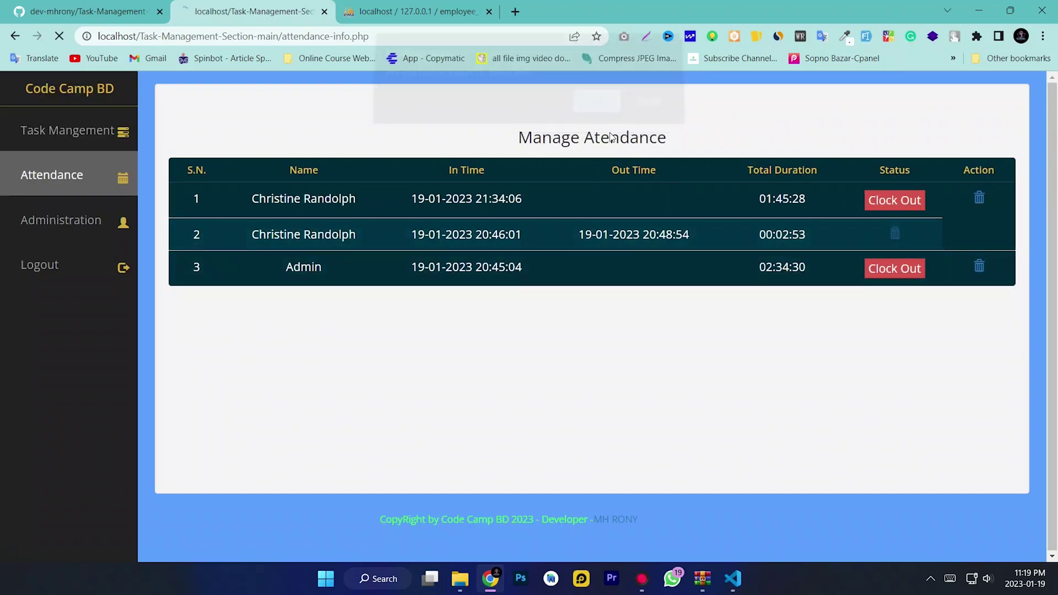
click(599, 111)
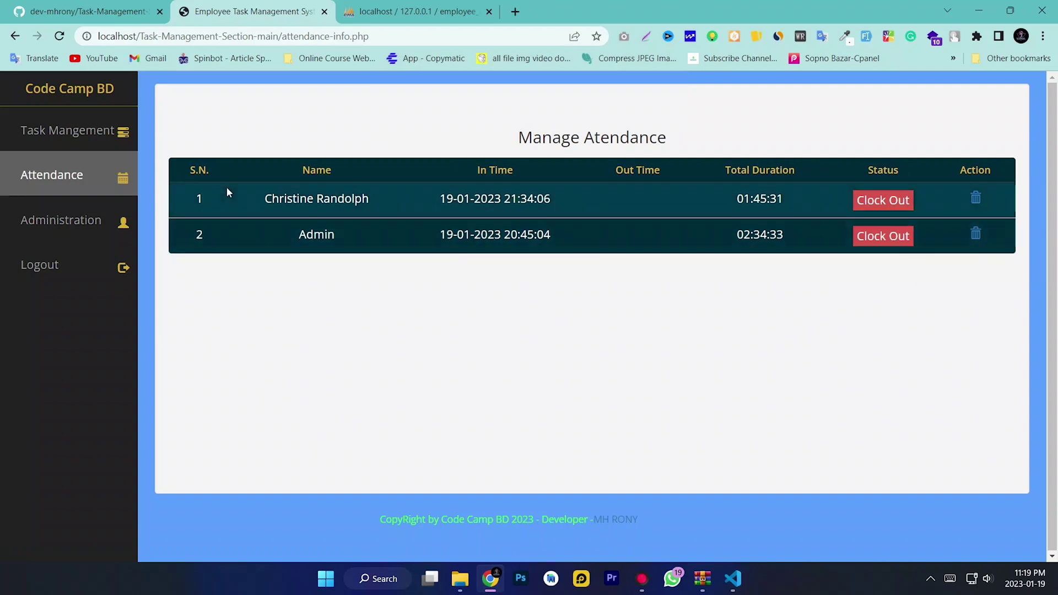
Clock out the first row's open attendance record and check its new out time and duration
drag(255, 198, 444, 215)
click(593, 205)
drag(593, 206, 339, 179)
click(783, 199)
click(875, 206)
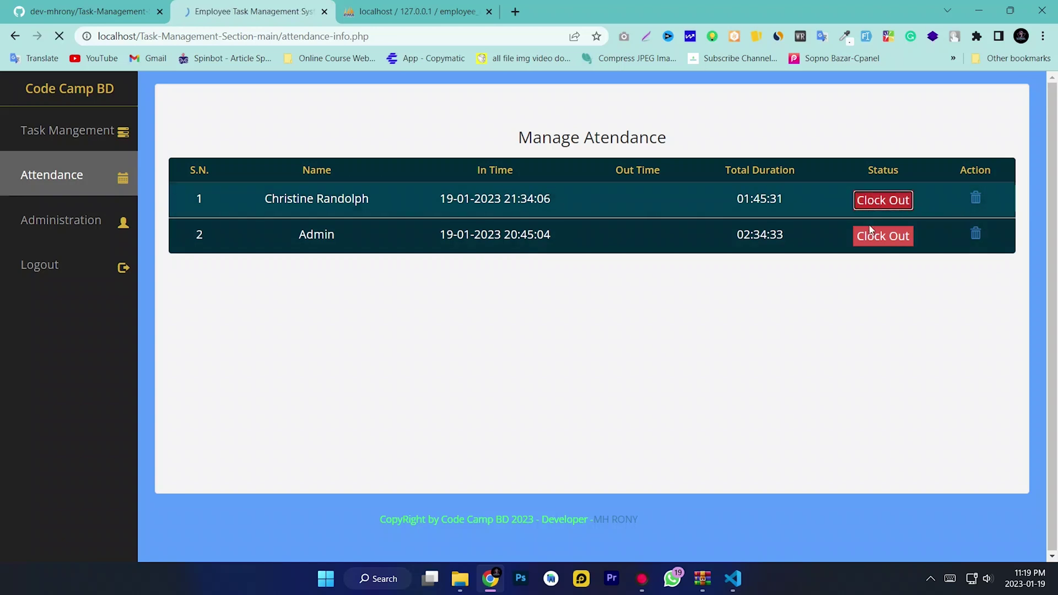
mouse_move(810, 205)
mouse_down()
mouse_move(317, 205)
mouse_move(201, 220)
mouse_up()
click(367, 249)
Log out of the admin account via the Administration page and select the prefilled username
click(84, 232)
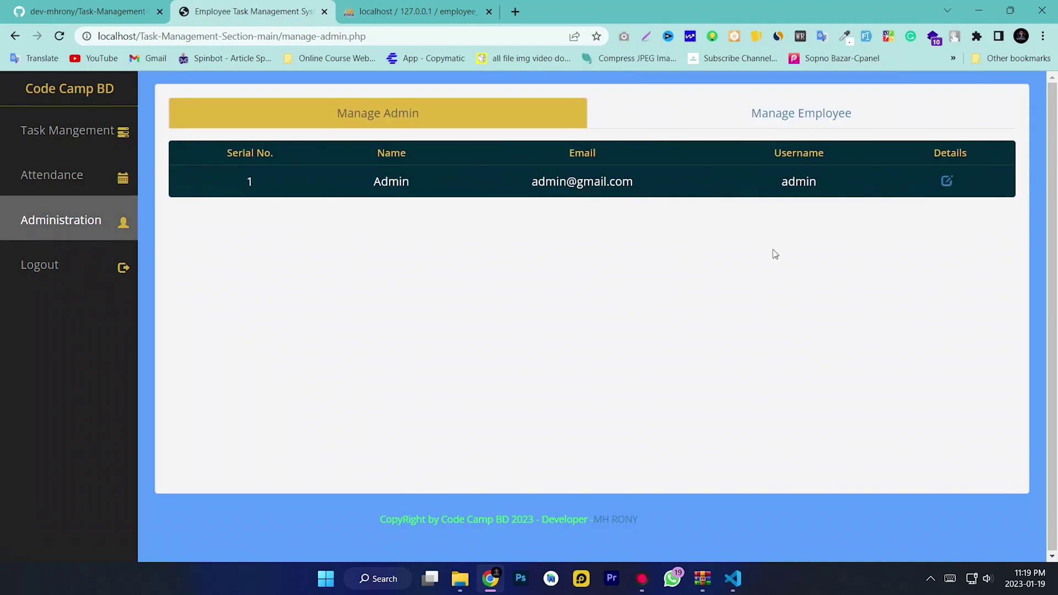
click(79, 277)
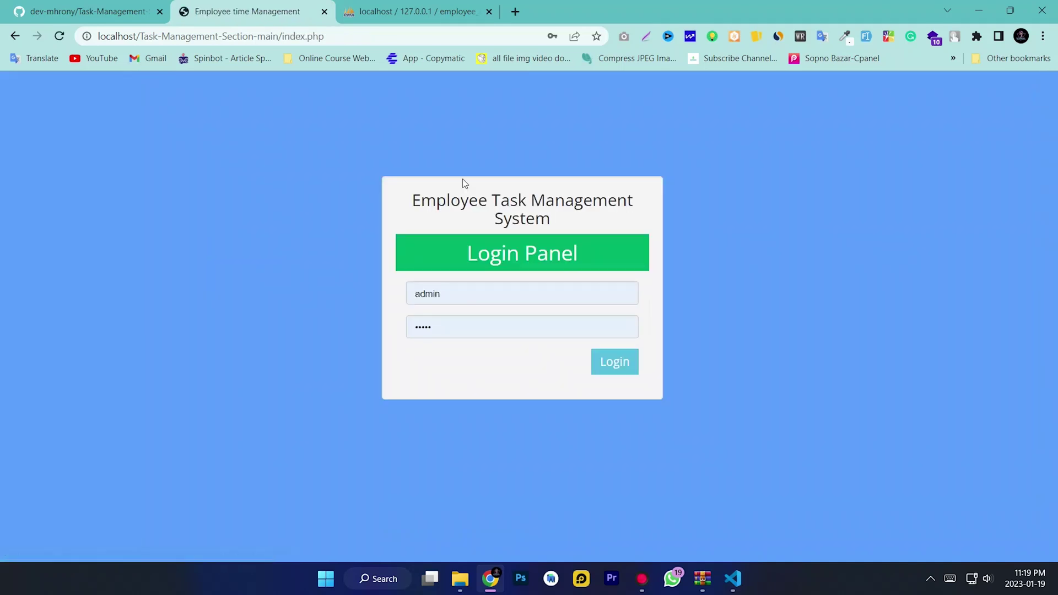
double_click(464, 300)
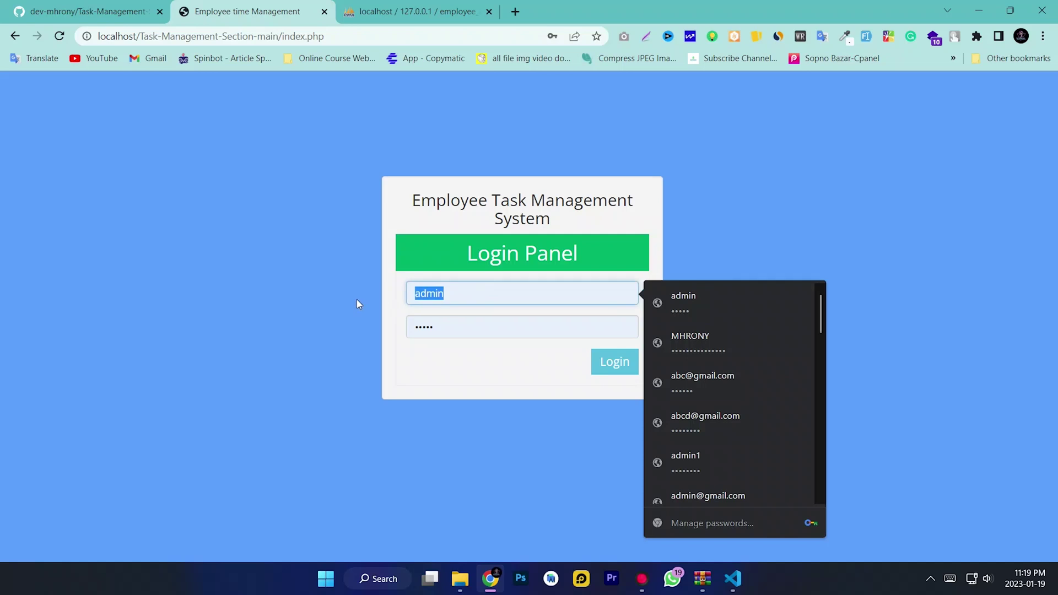
Sign in as the Code Camp BD employee using the saved username and a retyped password
text(code)
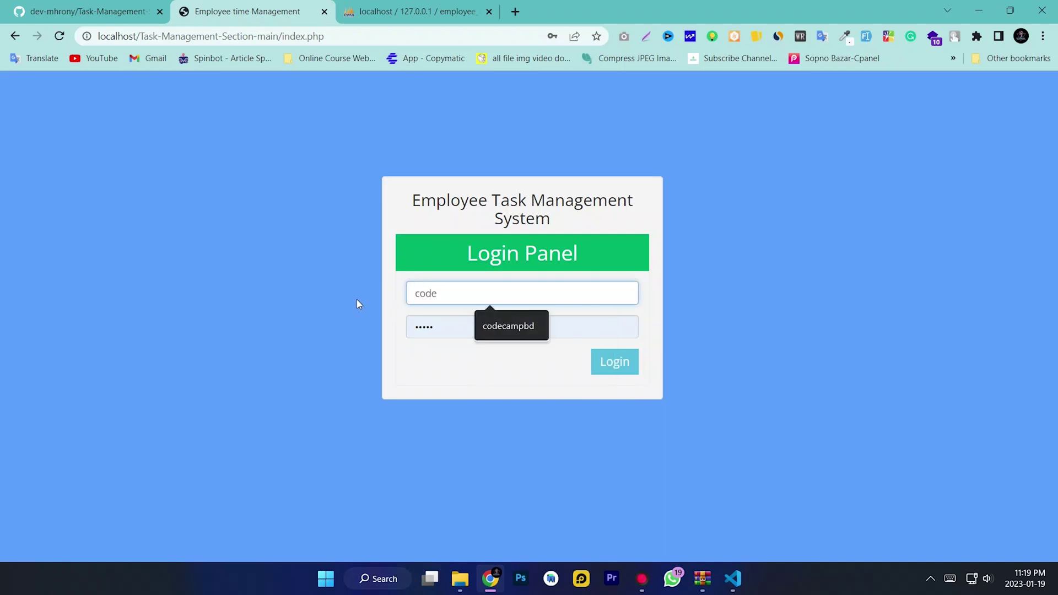
click(508, 326)
double_click(422, 328)
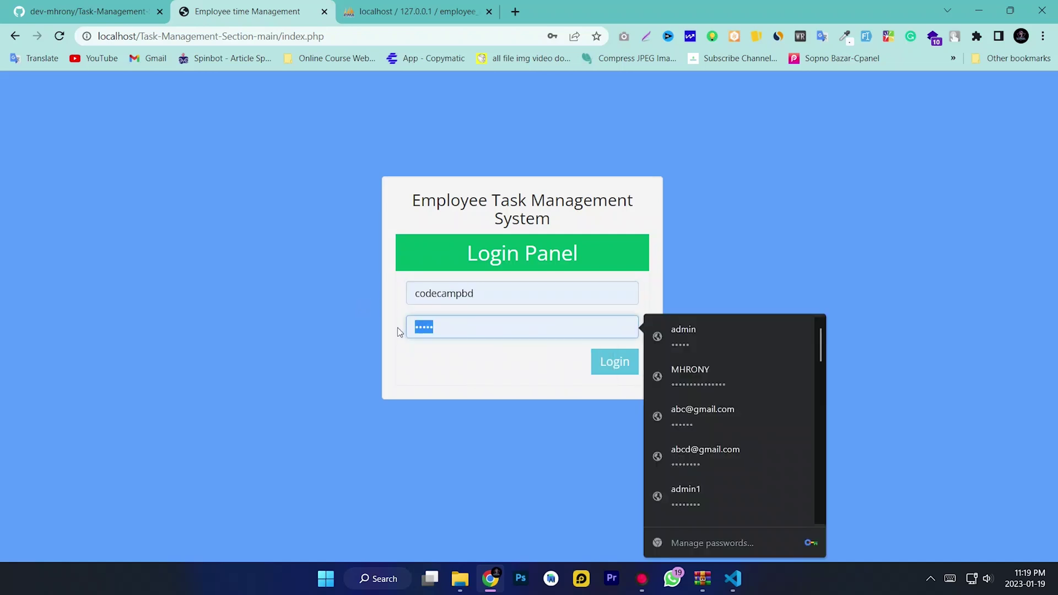
text(12)
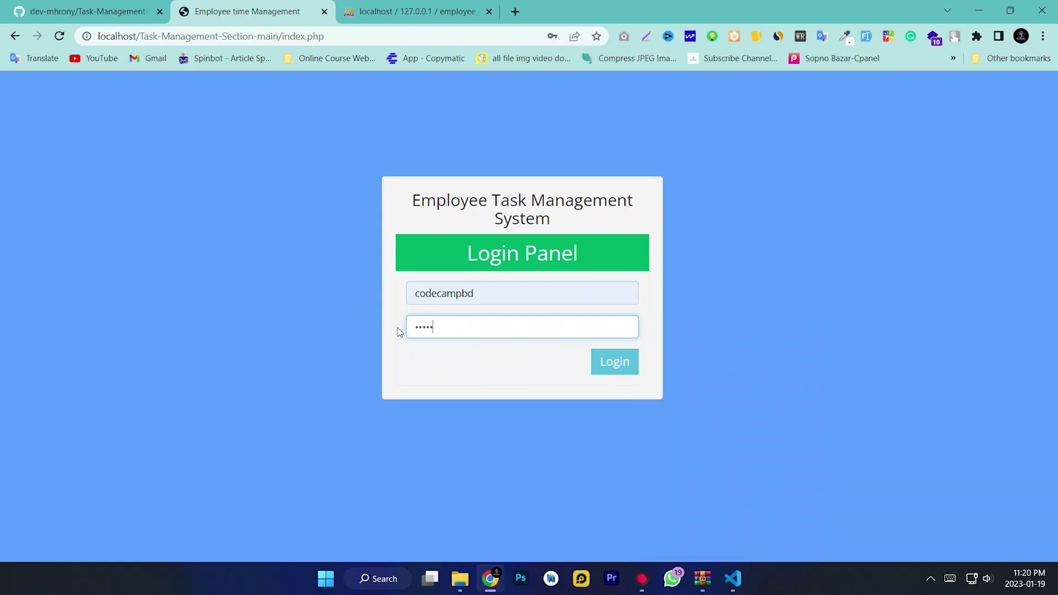
click(608, 367)
drag(818, 215, 422, 210)
click(616, 279)
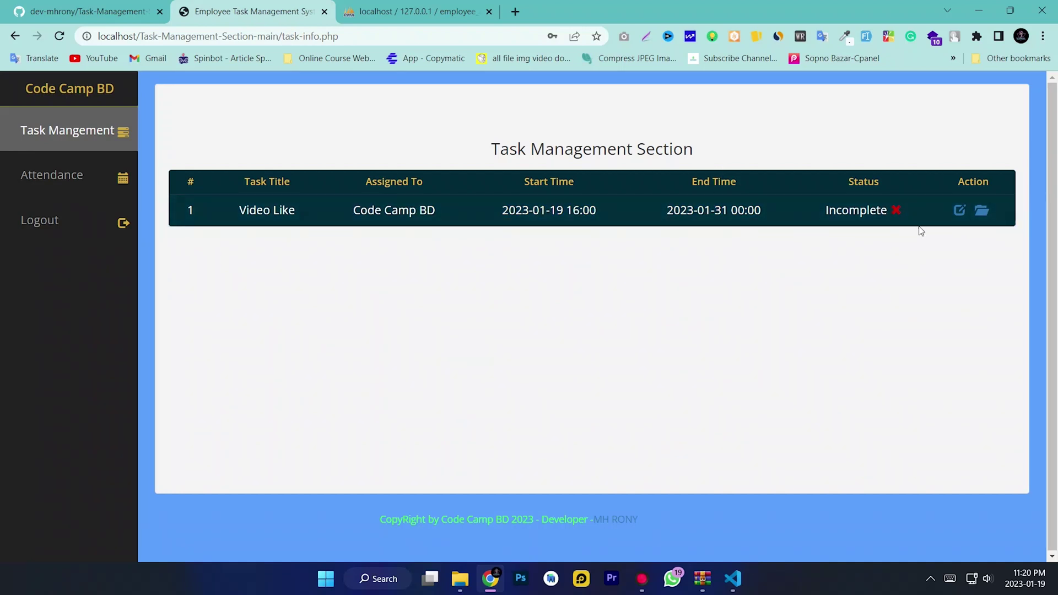
Change the Video Like task's status to In Progress and save it
click(959, 211)
click(641, 419)
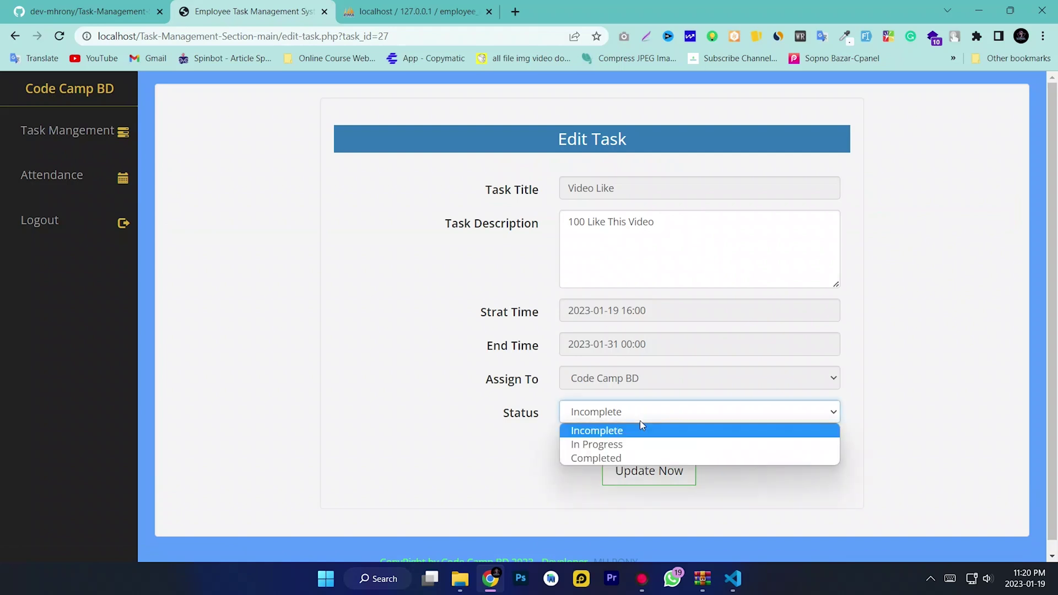
click(596, 445)
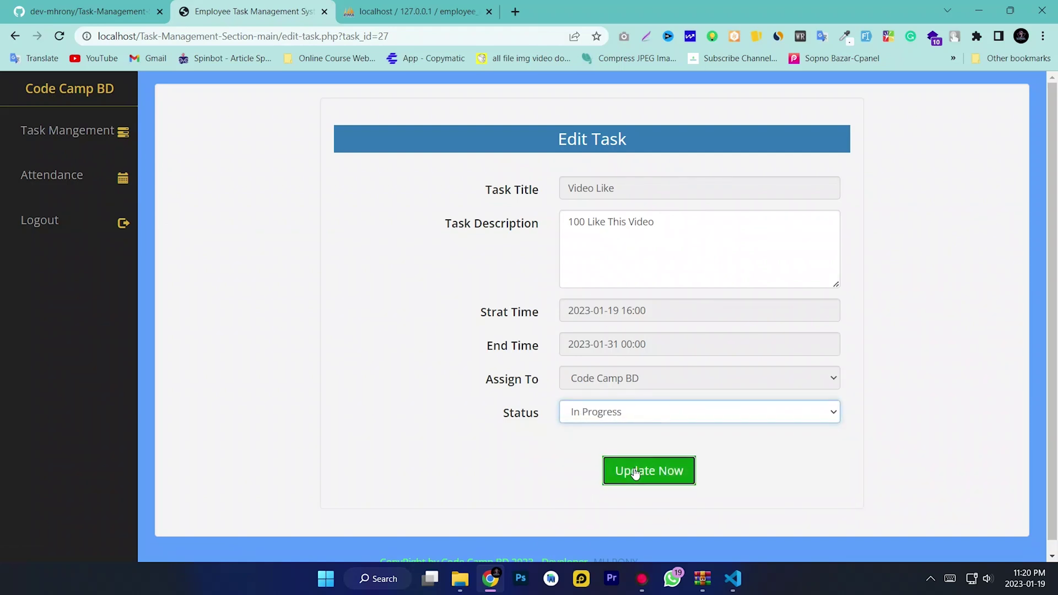
click(641, 466)
Clock in on the Attendance page, check the recorded in time, then log out
click(57, 177)
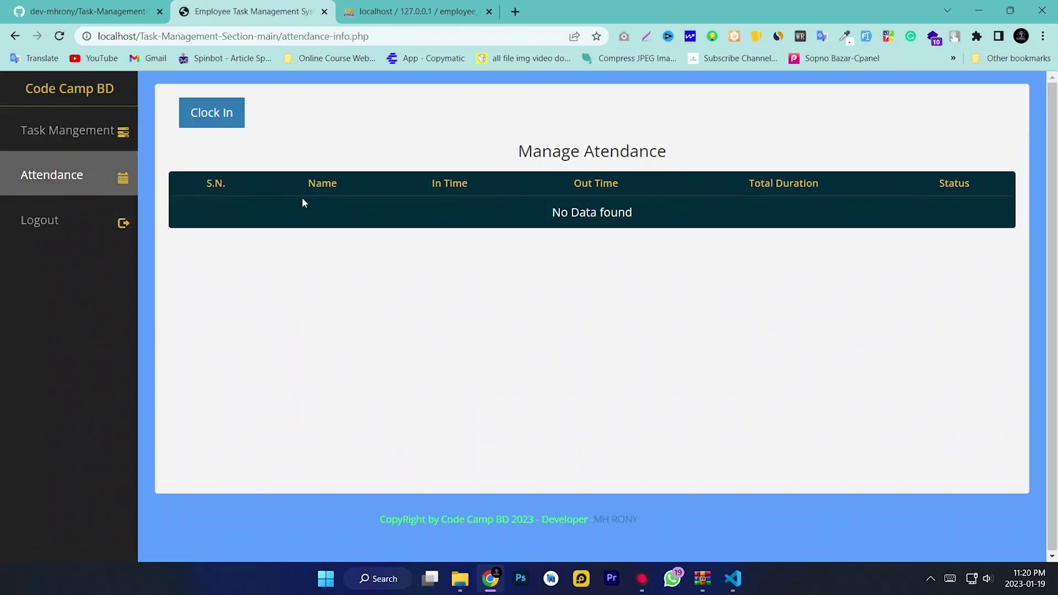
click(212, 114)
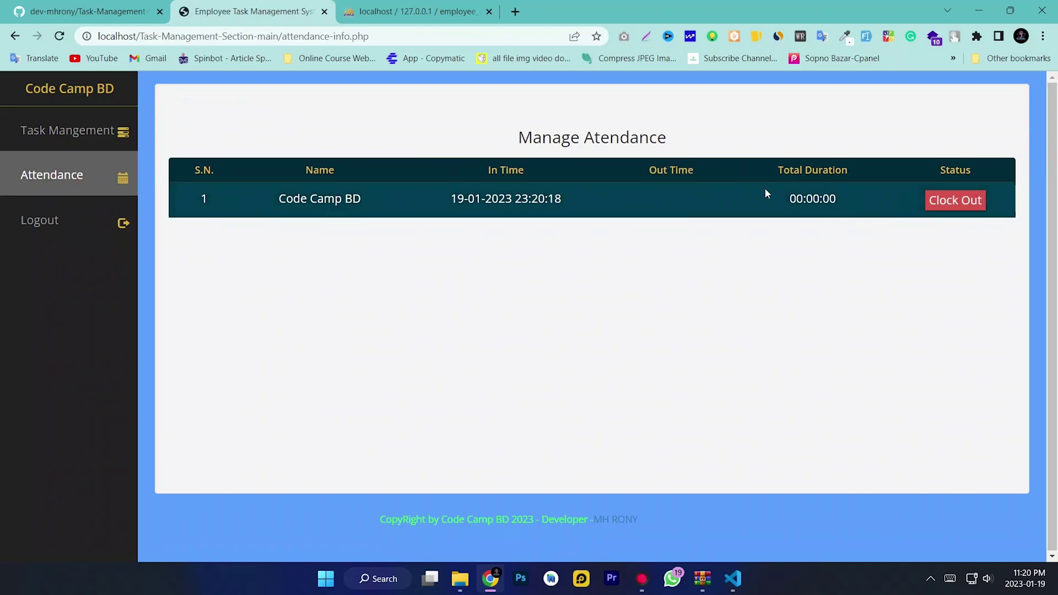
drag(572, 200, 430, 183)
click(666, 213)
drag(577, 198, 408, 208)
drag(306, 213, 227, 210)
click(382, 201)
click(49, 218)
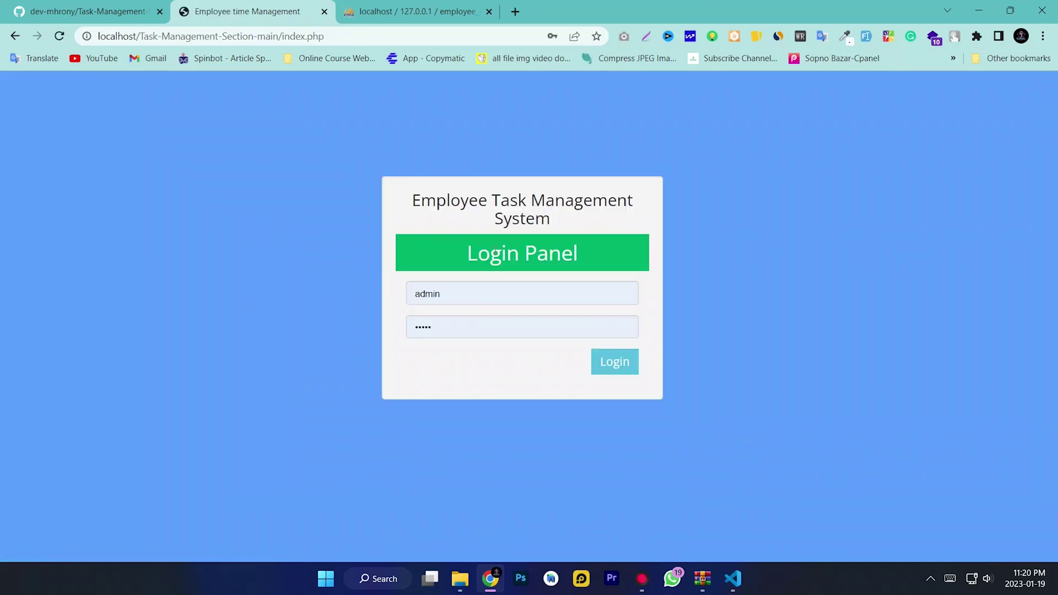
double_click(489, 324)
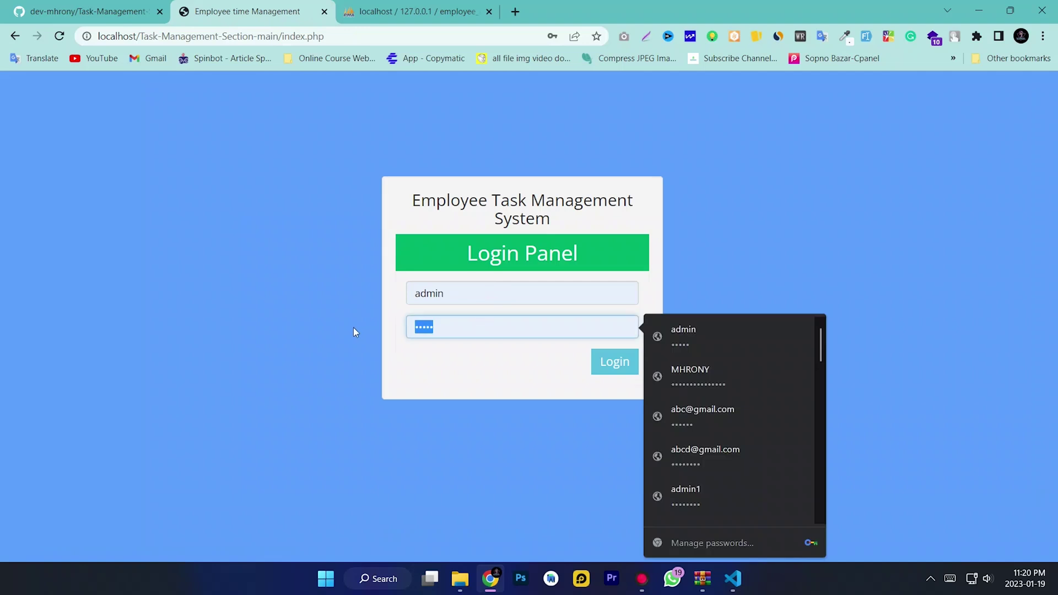
text(123456789)
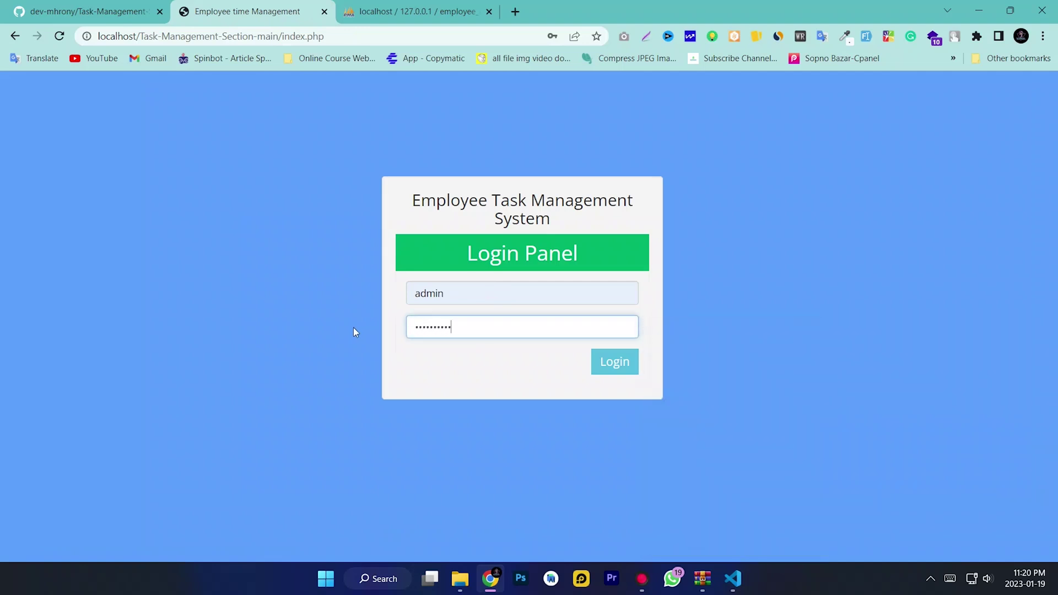
click(625, 369)
click(567, 234)
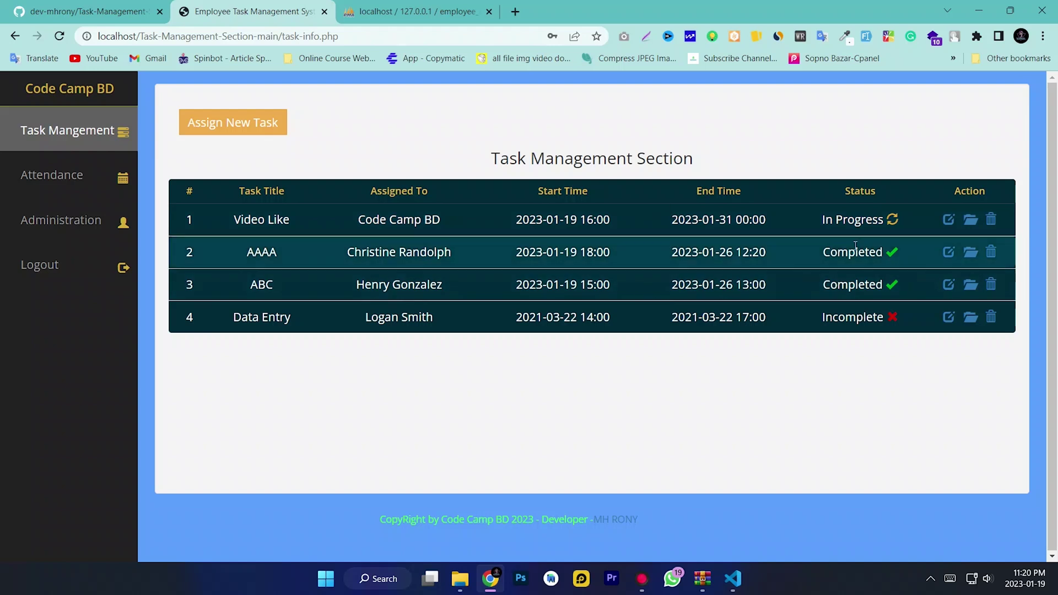
drag(811, 227, 834, 216)
click(794, 216)
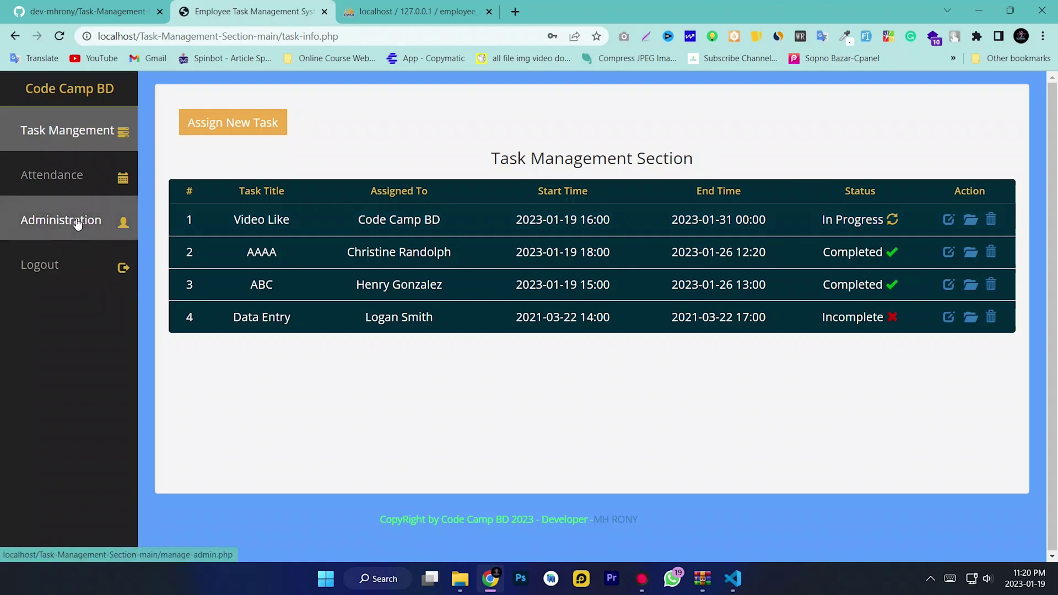
click(52, 175)
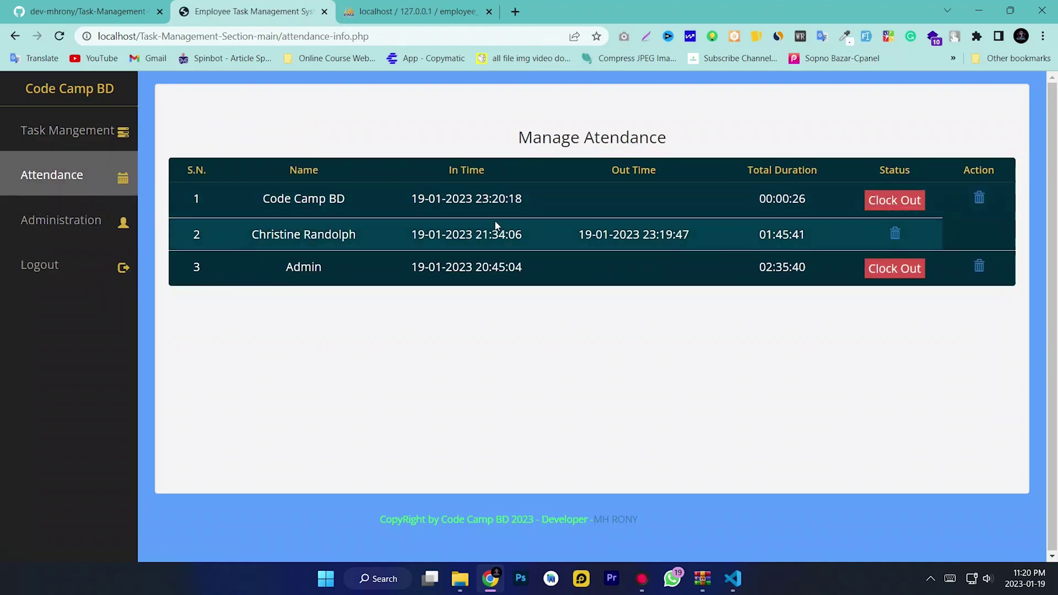
drag(356, 197, 594, 196)
click(698, 202)
drag(808, 201, 670, 202)
click(672, 202)
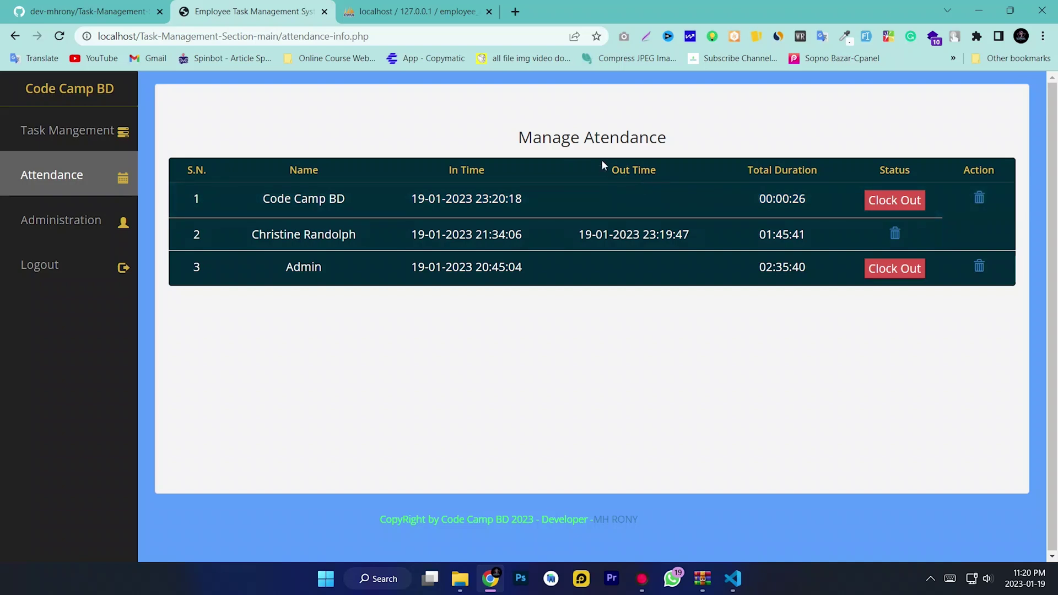
click(52, 276)
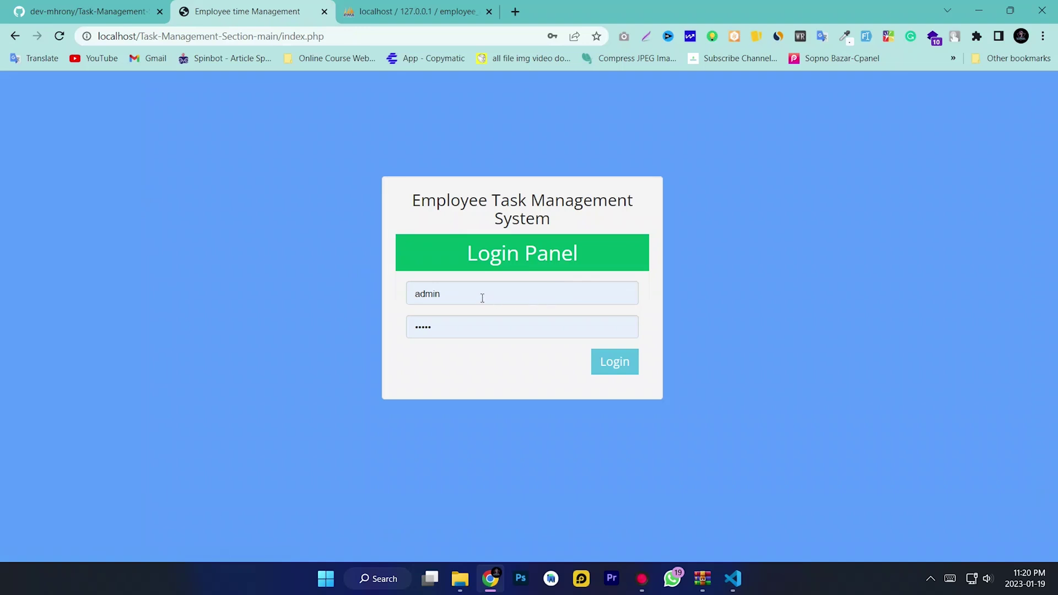
Try logging in with a changed username, which returns an invalid-login error
click(482, 299)
key(ctrl+a)
text(c)
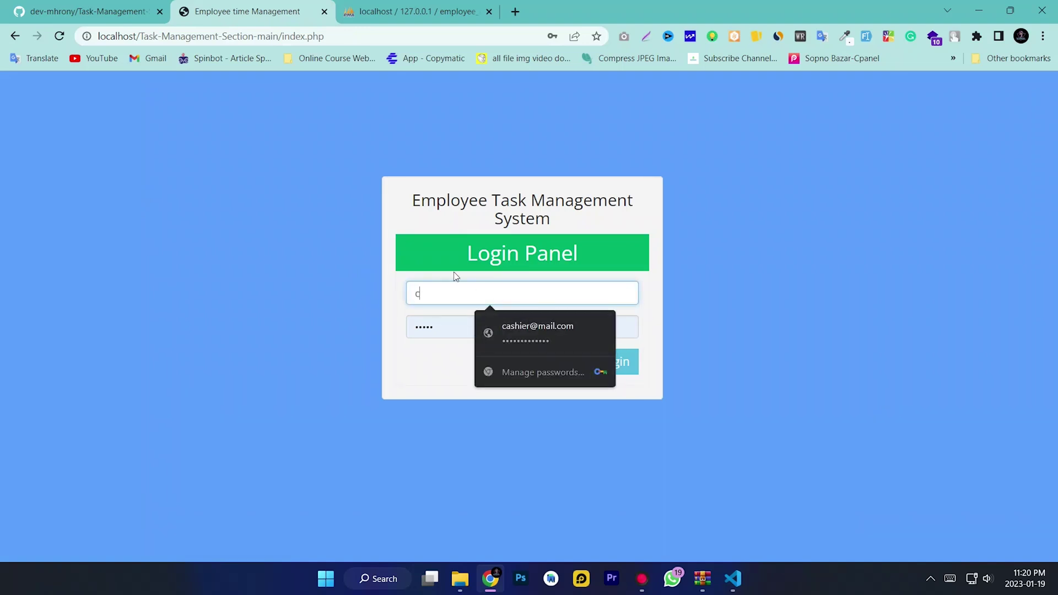
text(a)
key(Return)
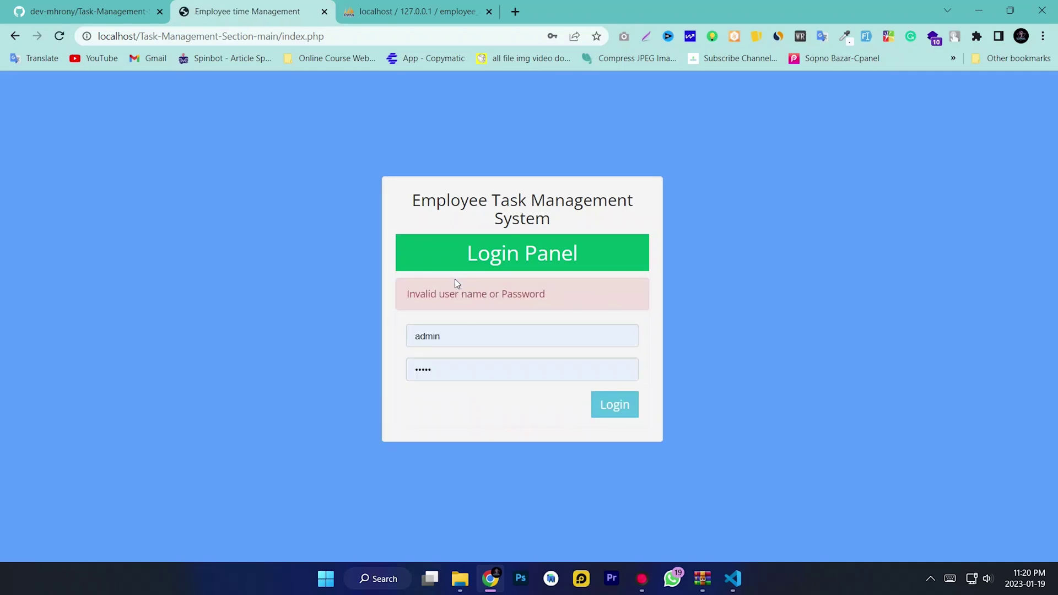
click(466, 336)
key(ctrl+a)
text(cod)
drag(420, 336, 495, 342)
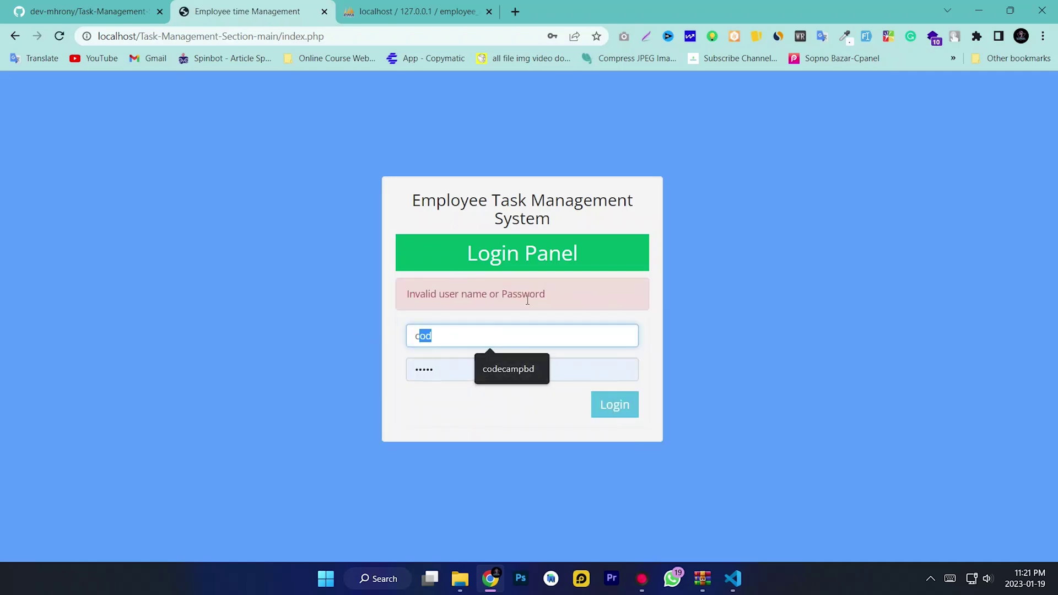
click(510, 369)
click(453, 374)
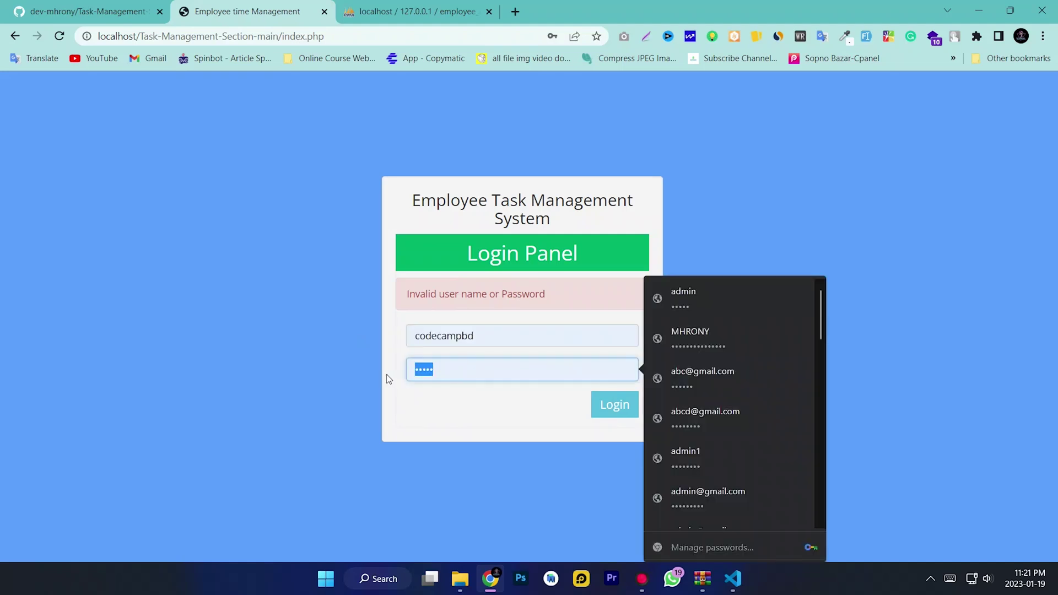
text(123456)
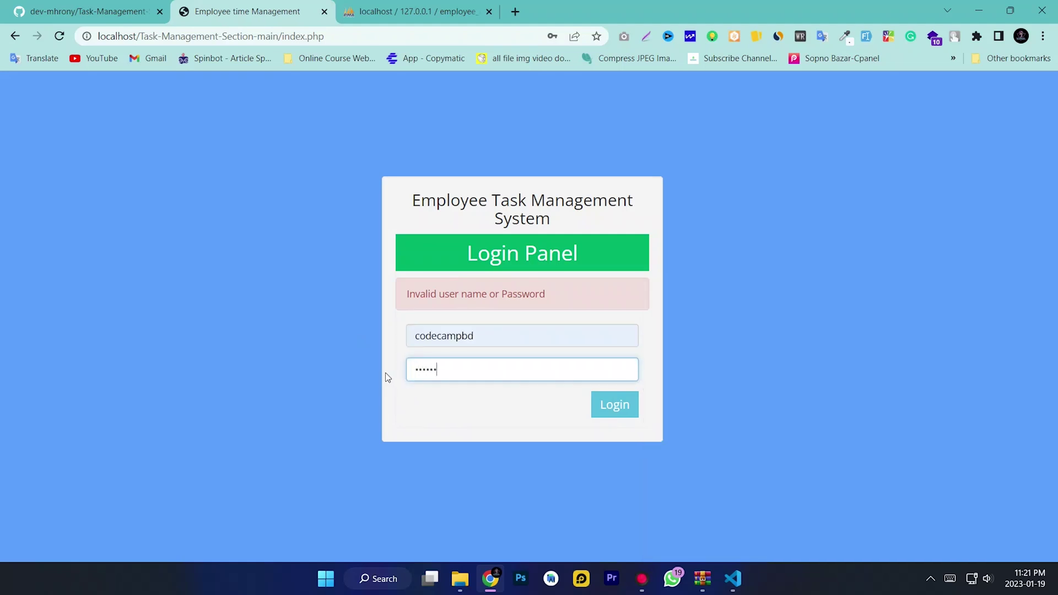
click(612, 408)
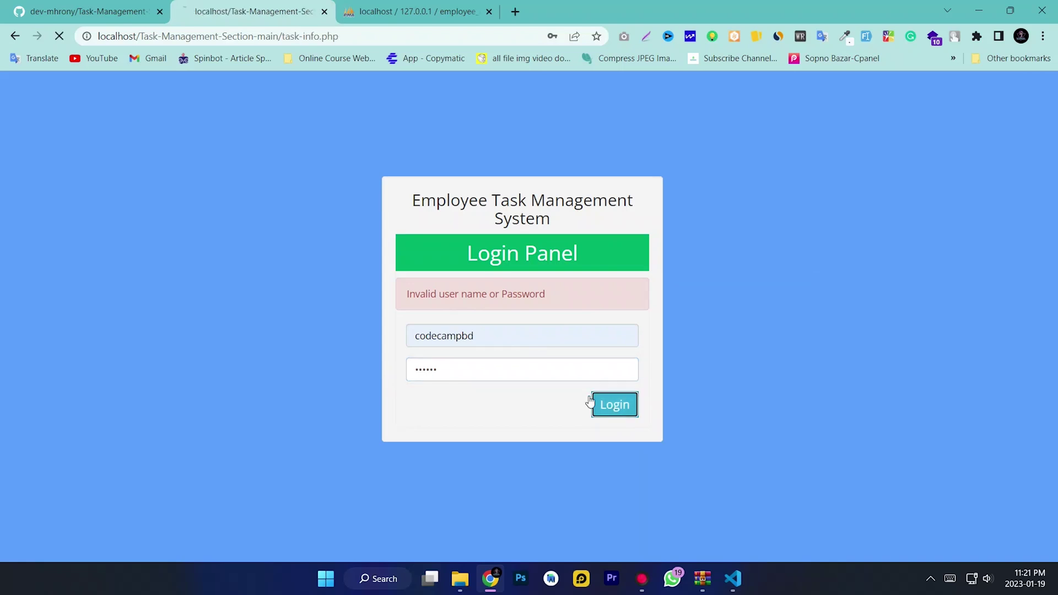
drag(768, 204, 665, 210)
click(737, 255)
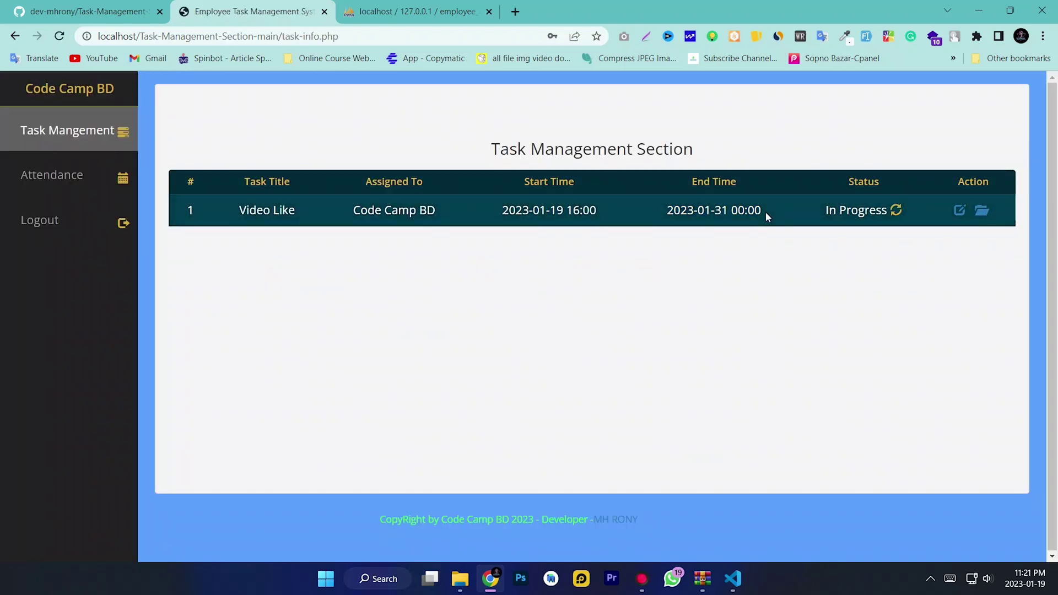
Change the Video Like task's status to Completed and save it
click(960, 212)
click(633, 413)
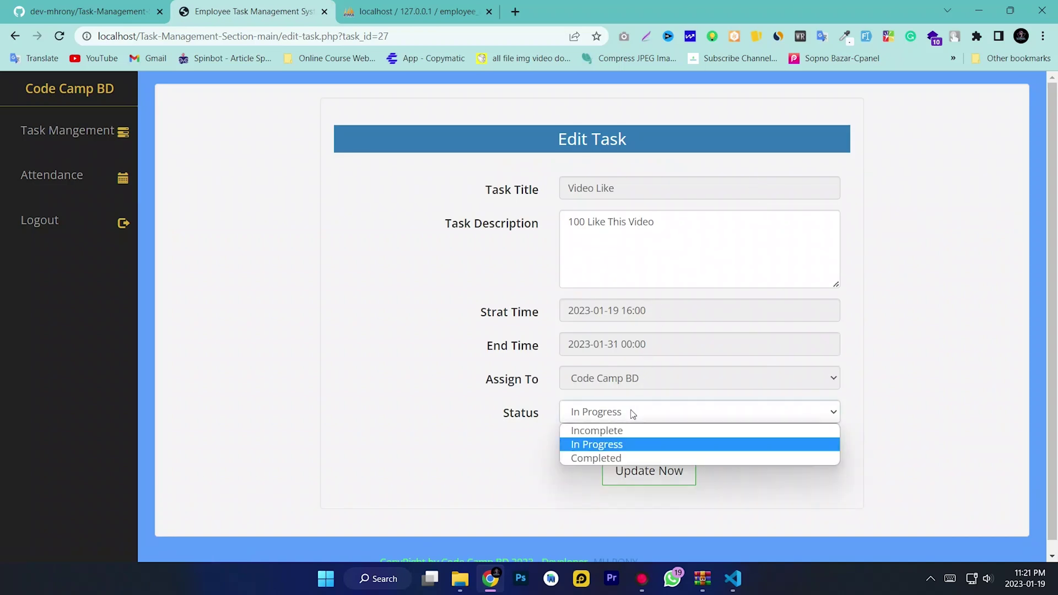
click(607, 462)
click(643, 471)
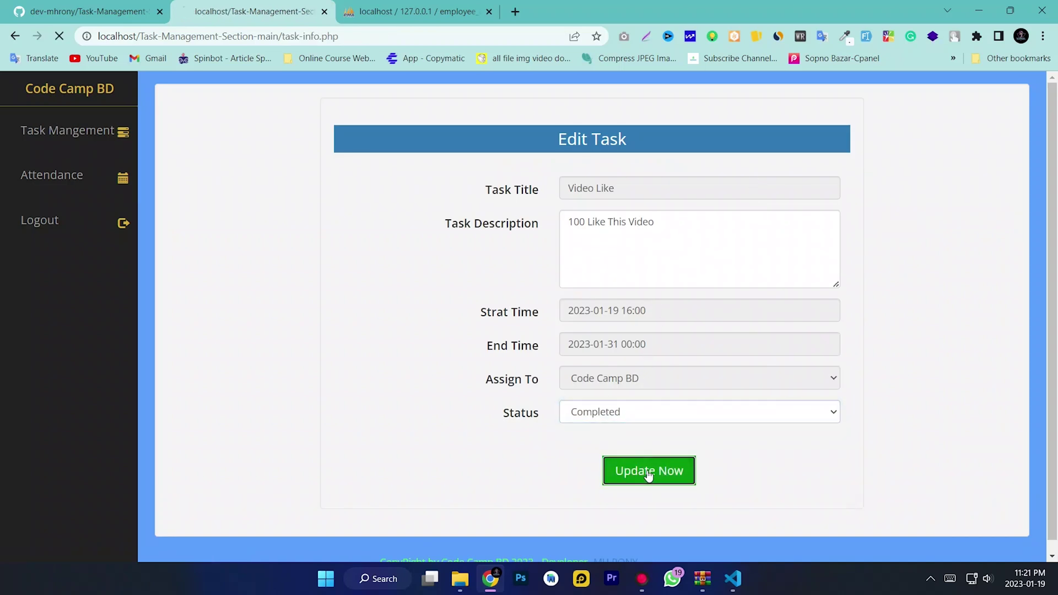
Clock out of the open attendance entry and check the recorded out time
click(52, 177)
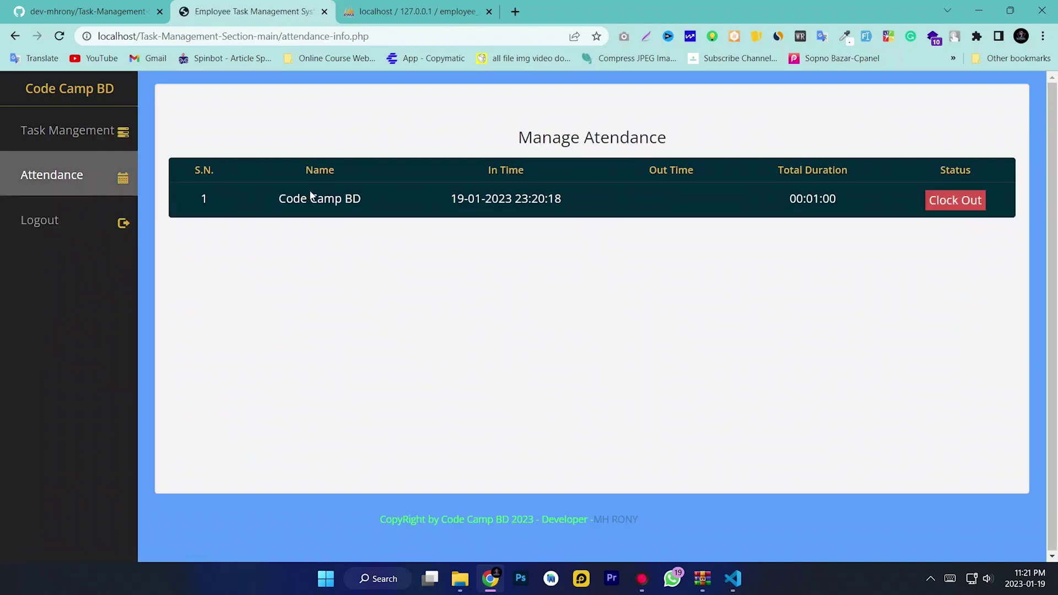
click(950, 202)
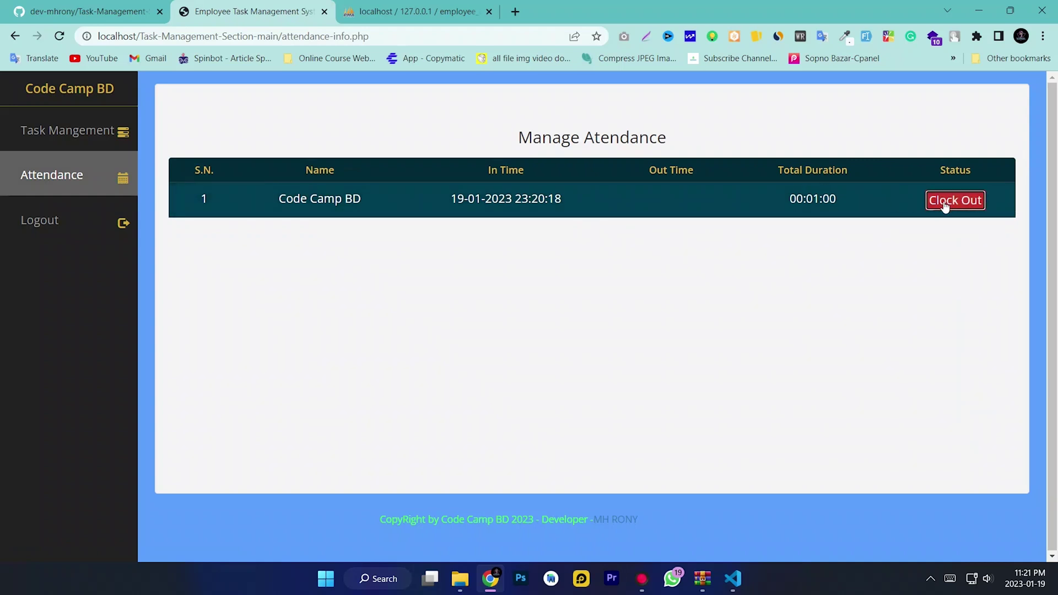
drag(744, 210, 597, 213)
click(536, 247)
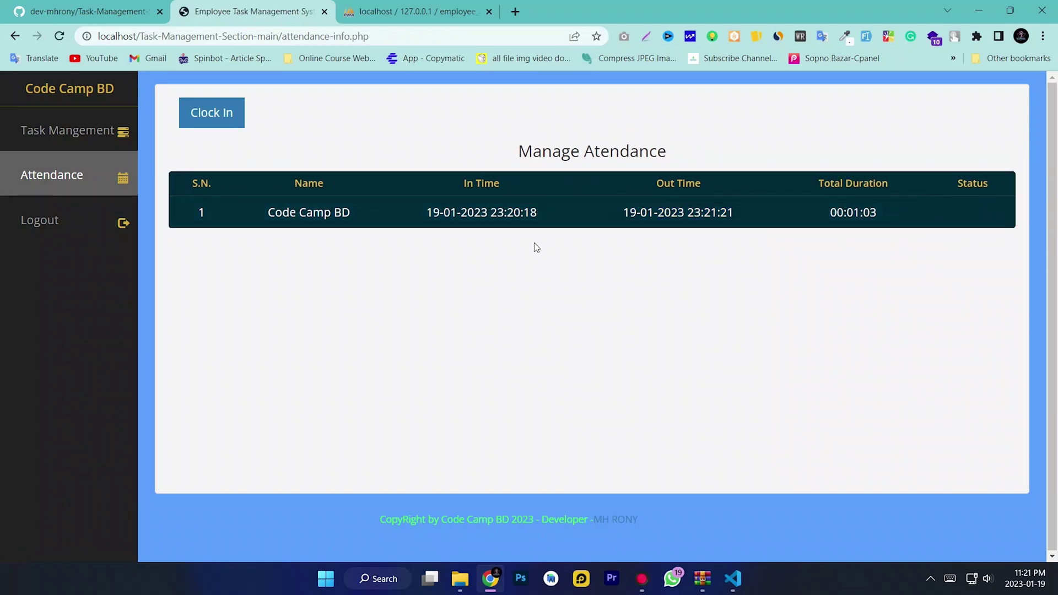
drag(623, 212, 855, 243)
click(858, 245)
click(226, 112)
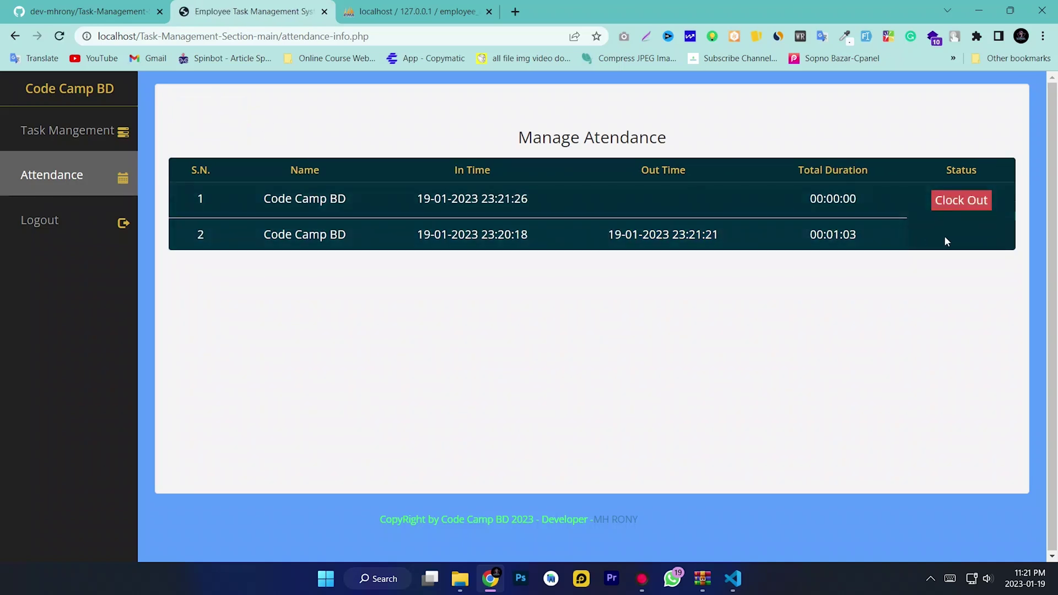
drag(570, 206, 397, 210)
click(463, 305)
click(940, 203)
drag(615, 207, 736, 212)
click(782, 286)
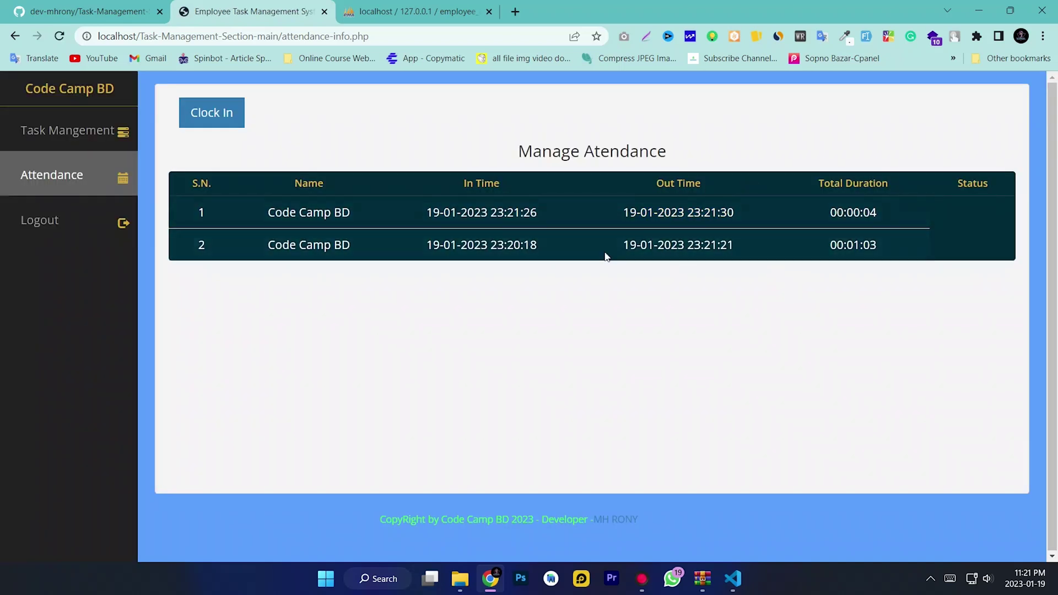
click(42, 221)
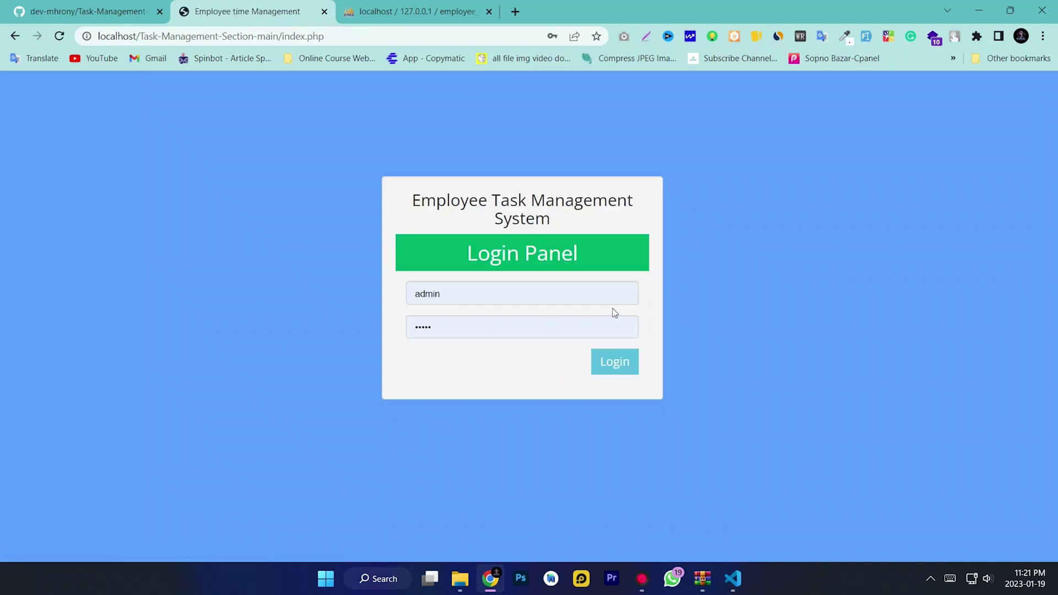
Sign in as admin, decline the password-update prompt, and review the task list's times
click(461, 300)
key(Tab)
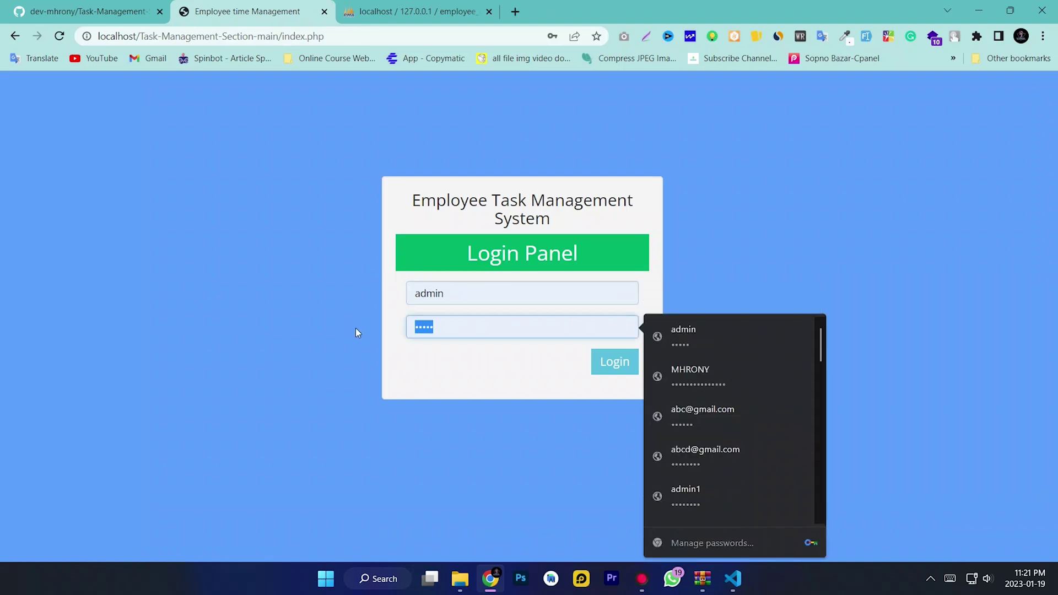
text(admin123)
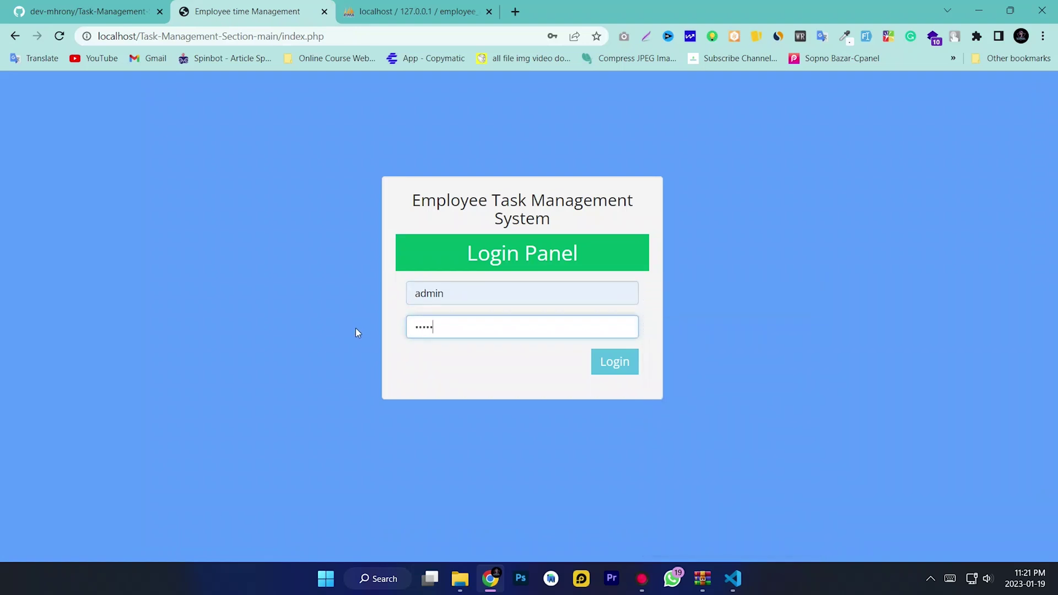
text(45)
click(606, 369)
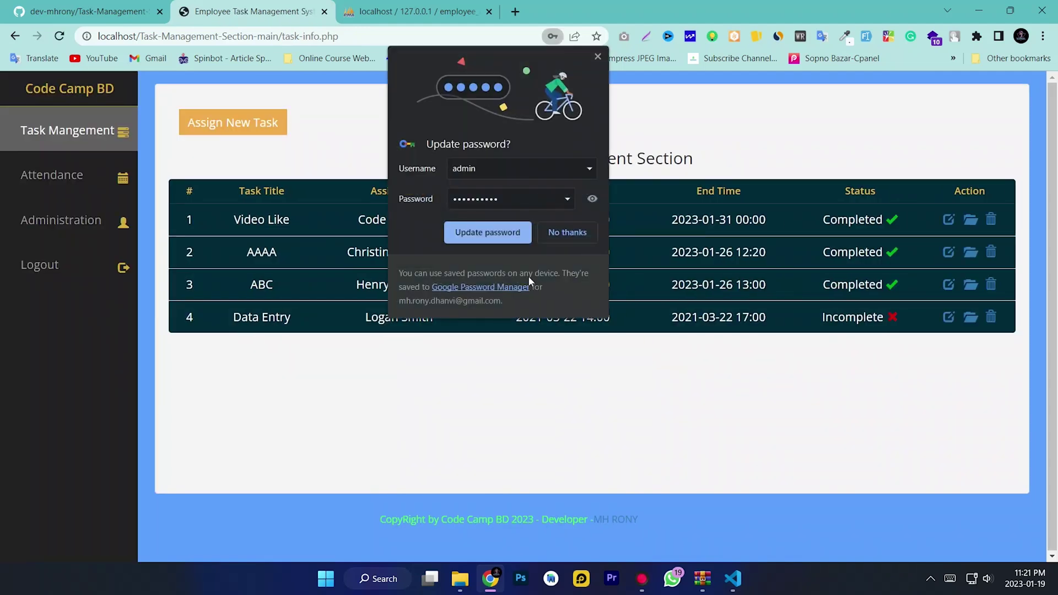
click(575, 230)
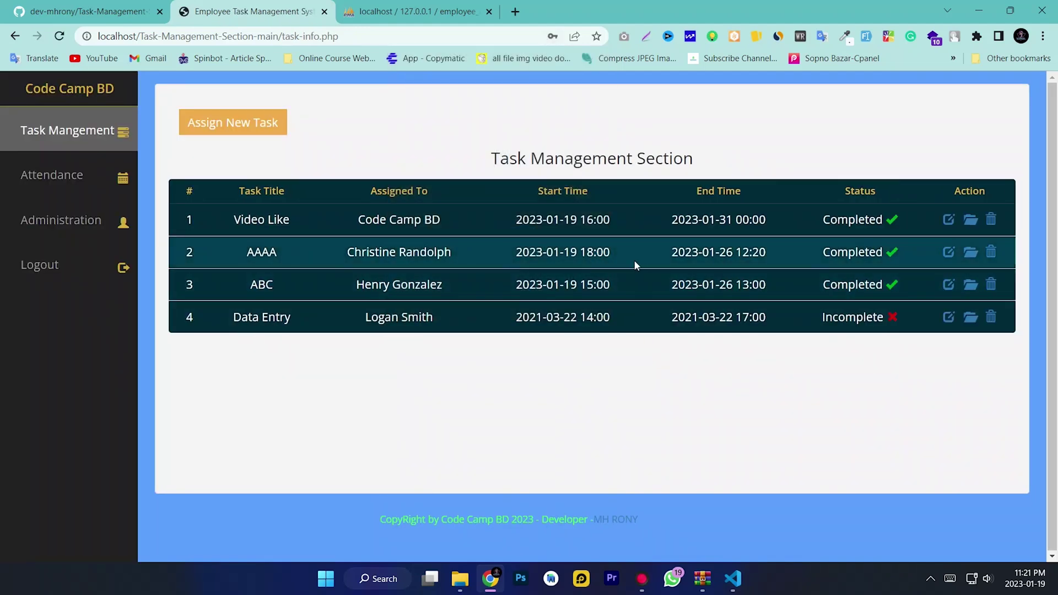
drag(780, 223, 504, 226)
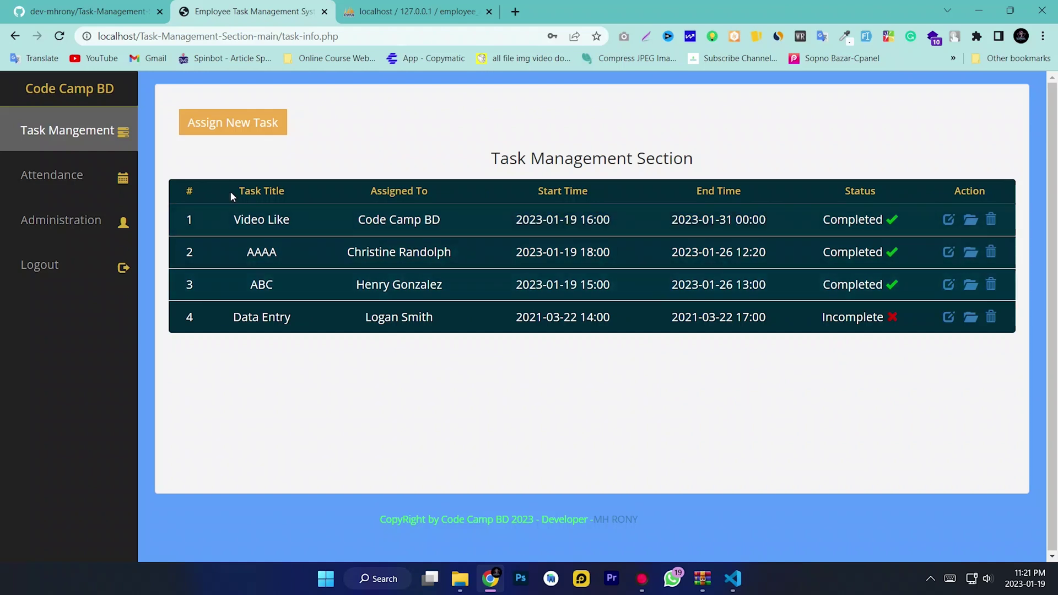
click(67, 141)
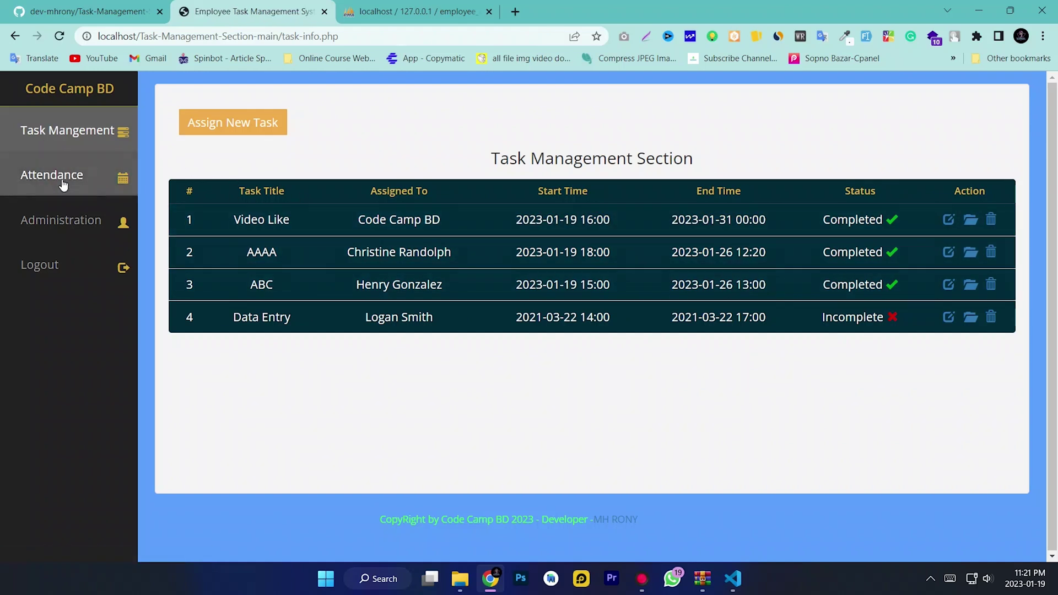
Check Code Camp BD's attendance durations 00:01:03 and 00:00:04, then open the Manage Admin list
click(76, 185)
drag(353, 232, 251, 229)
click(594, 244)
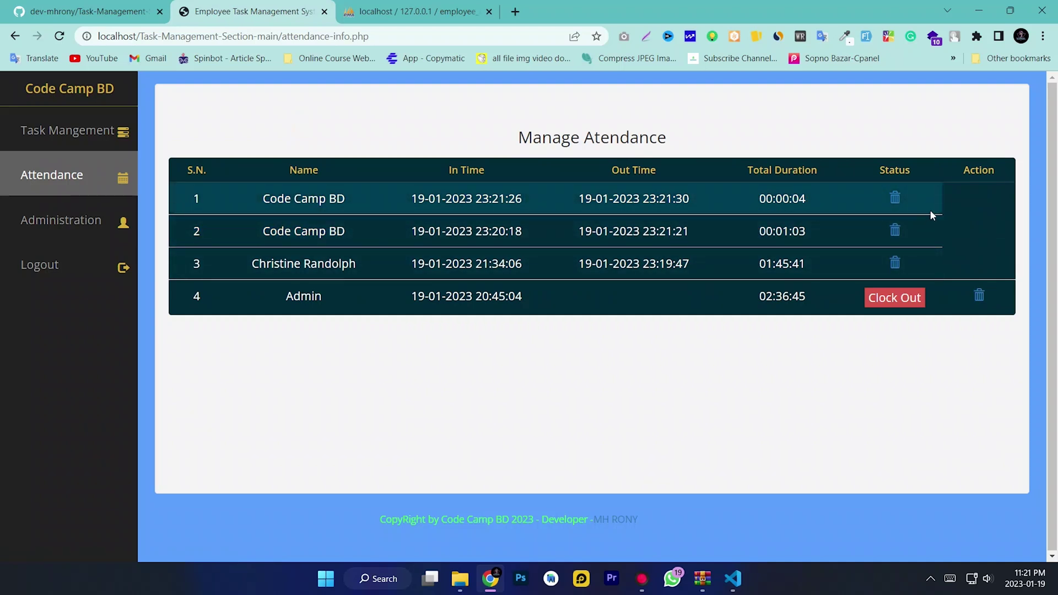
double_click(808, 231)
double_click(818, 199)
click(699, 233)
click(84, 219)
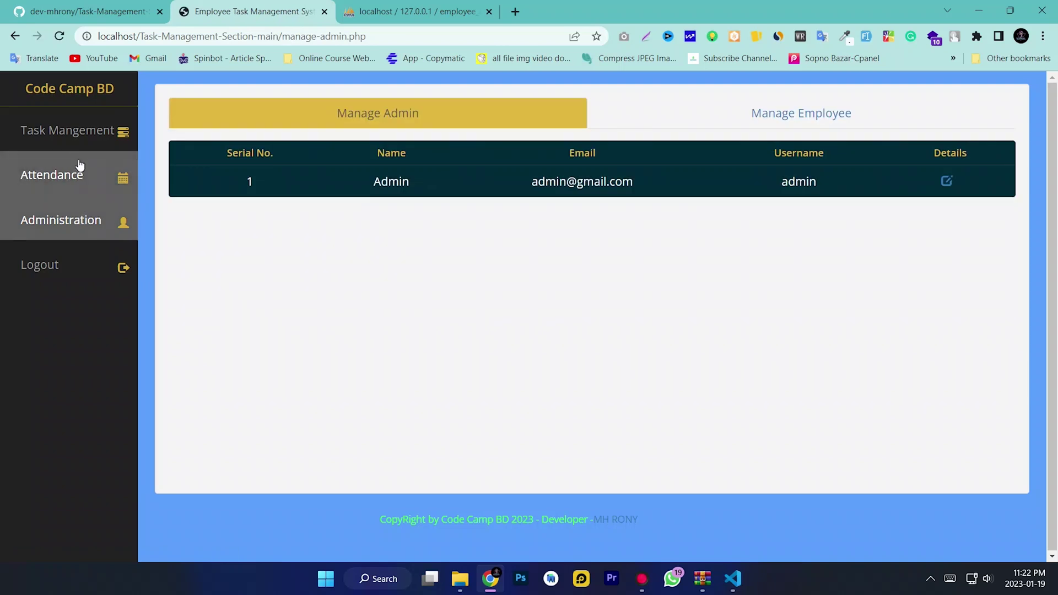
Revisit the task list and attendance records, log out of admin, and minimize Chrome
click(77, 137)
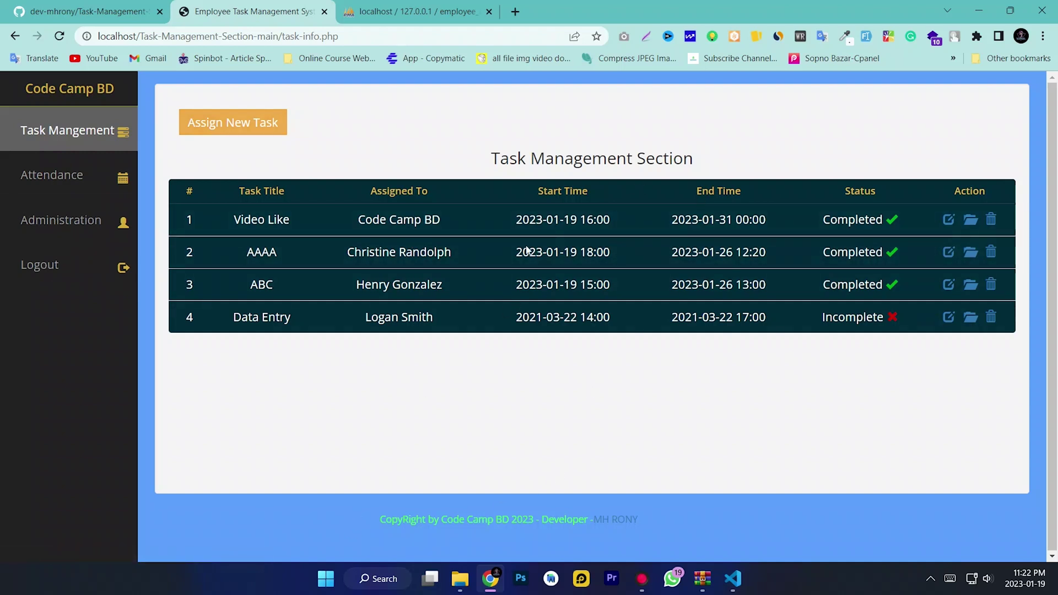
click(33, 179)
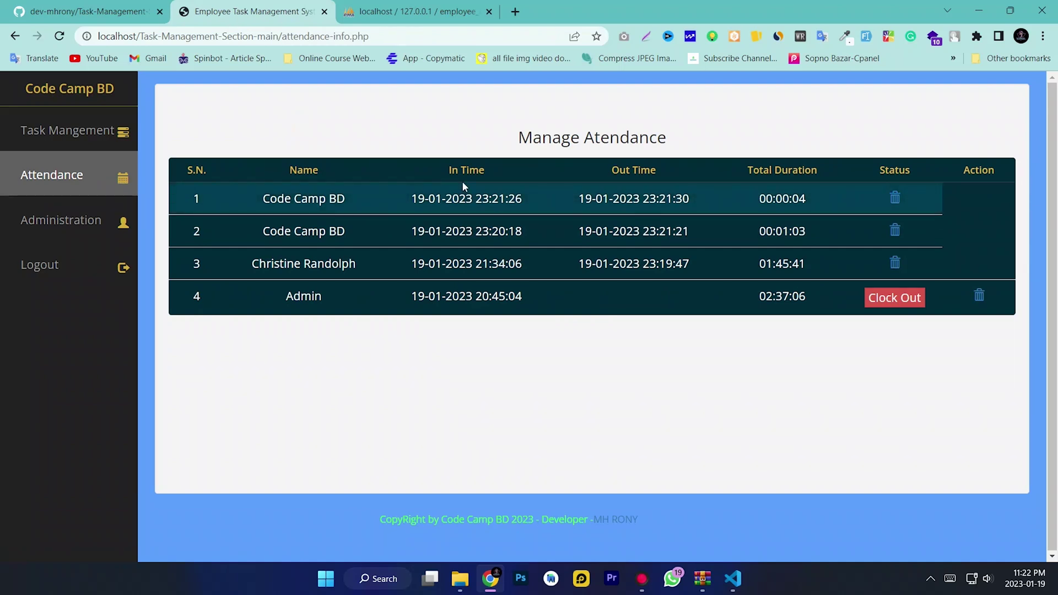
click(72, 267)
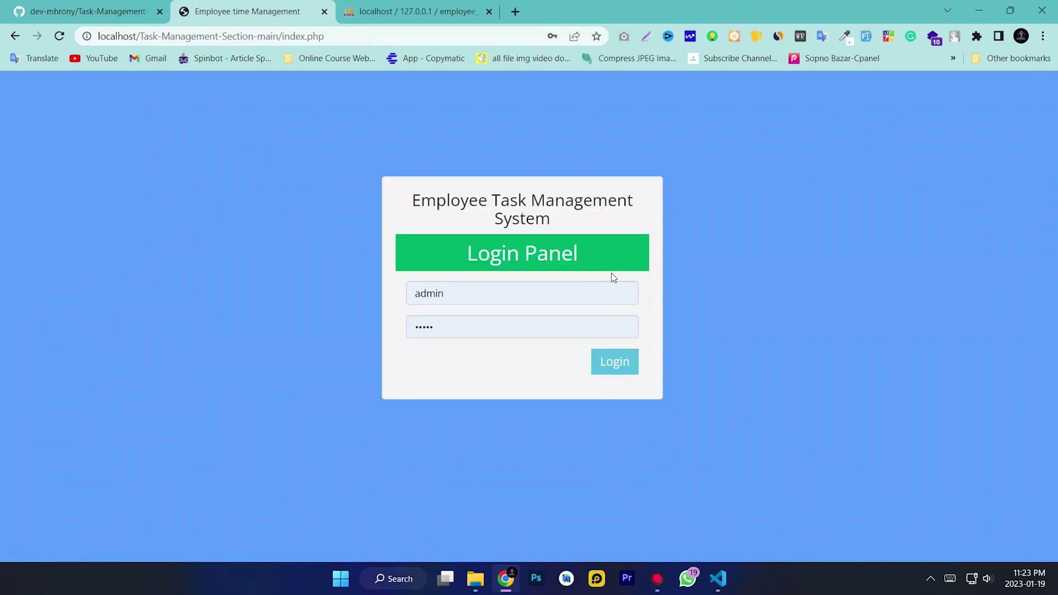
click(973, 13)
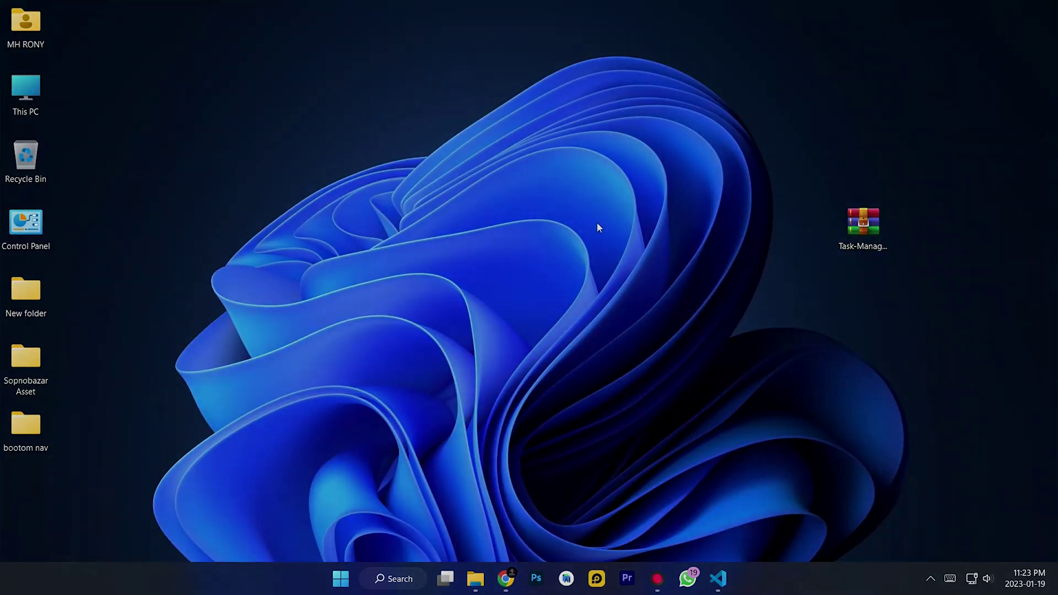